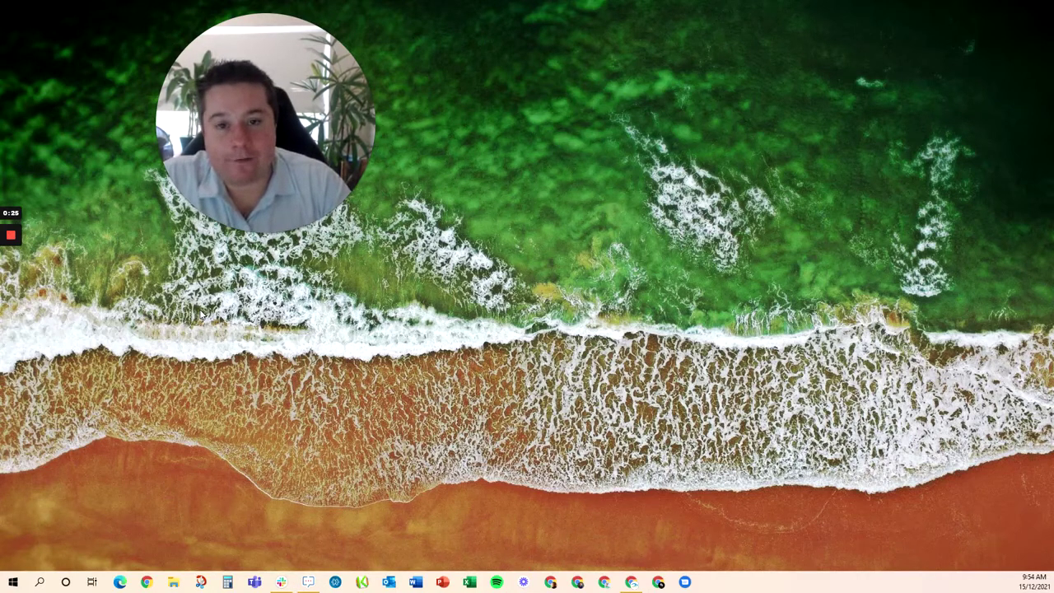
Switch to the Chrome window that shows the B2B Sunshine Coast home page
{"action": "left_click", "coordinate": [203, 314]}
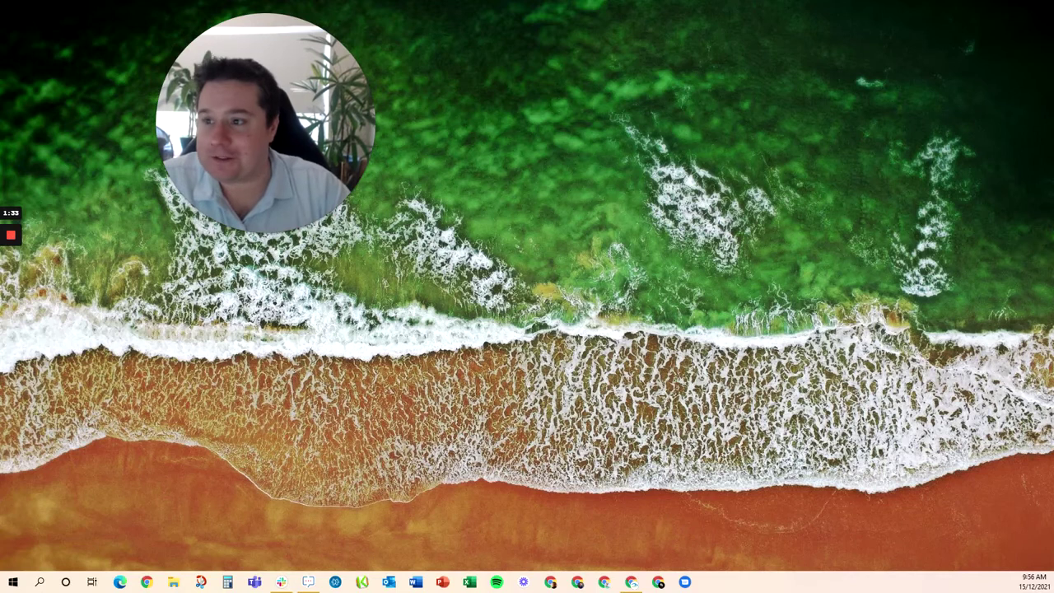
{"action": "left_click", "coordinate": [631, 581]}
{"action": "double_click", "coordinate": [615, 66]}
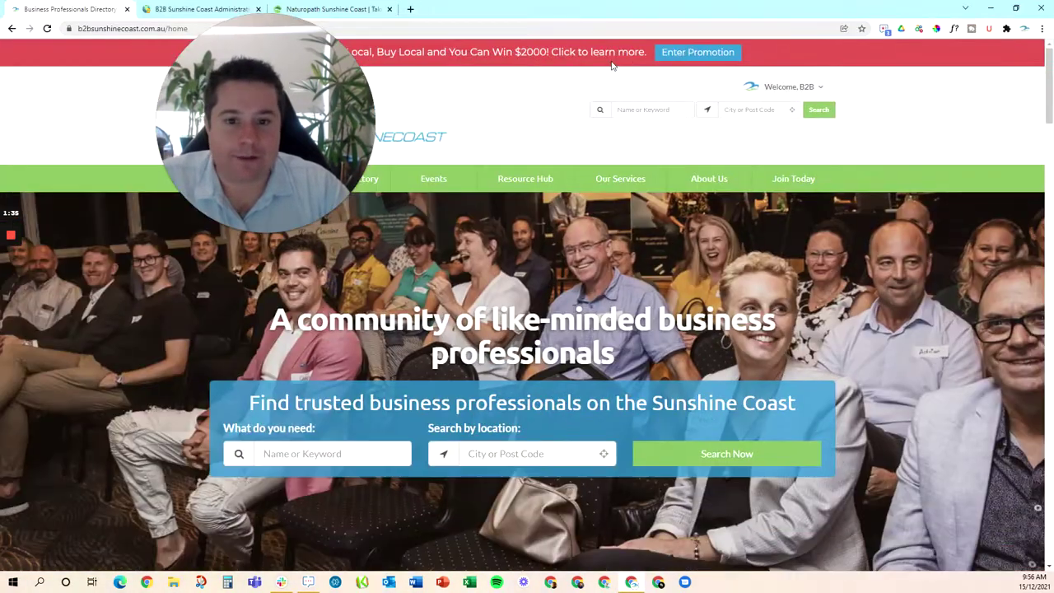
{"action": "left_click_drag", "start_coordinate": [263, 117], "coordinate": [115, 134]}
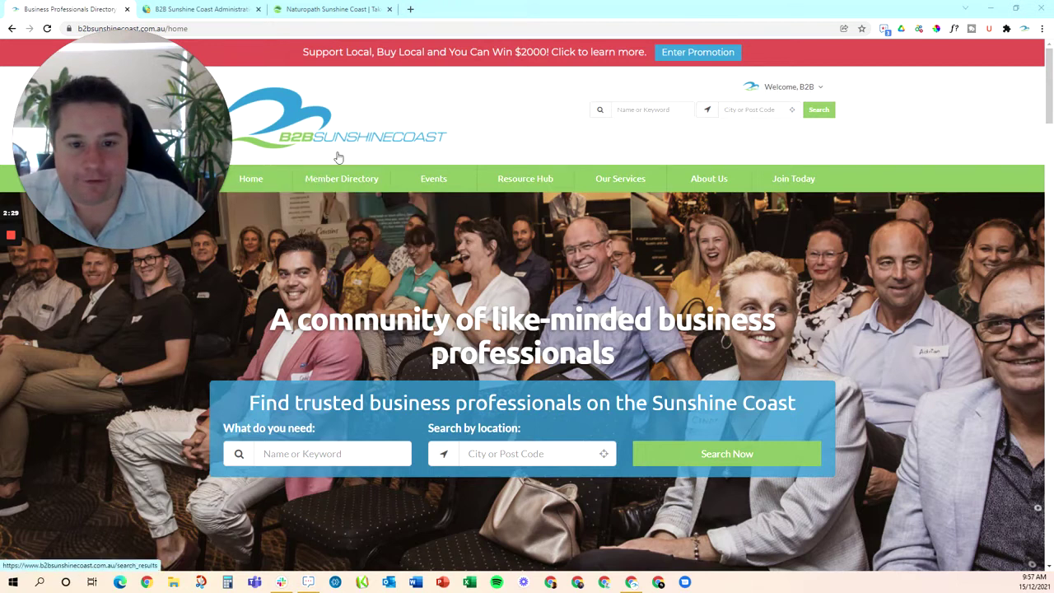
Examine the home page's navigation, member search banner, Search/Review/Connect strip and Search Popular Categories section
{"action": "mouse_move", "coordinate": [317, 188]}
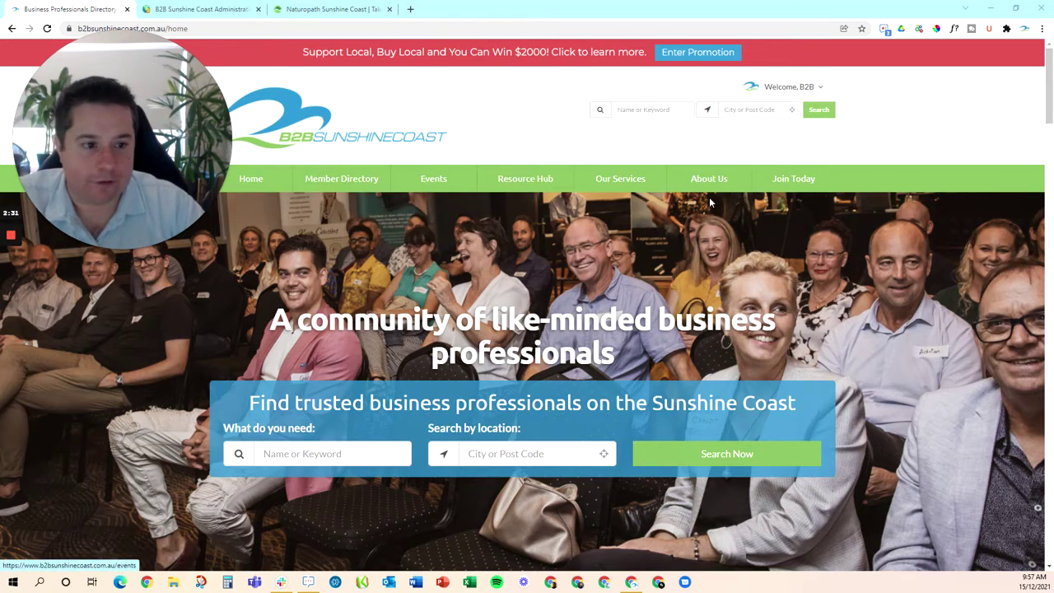
{"action": "scroll", "coordinate": [695, 242], "scroll_direction": "down", "scroll_amount": 2}
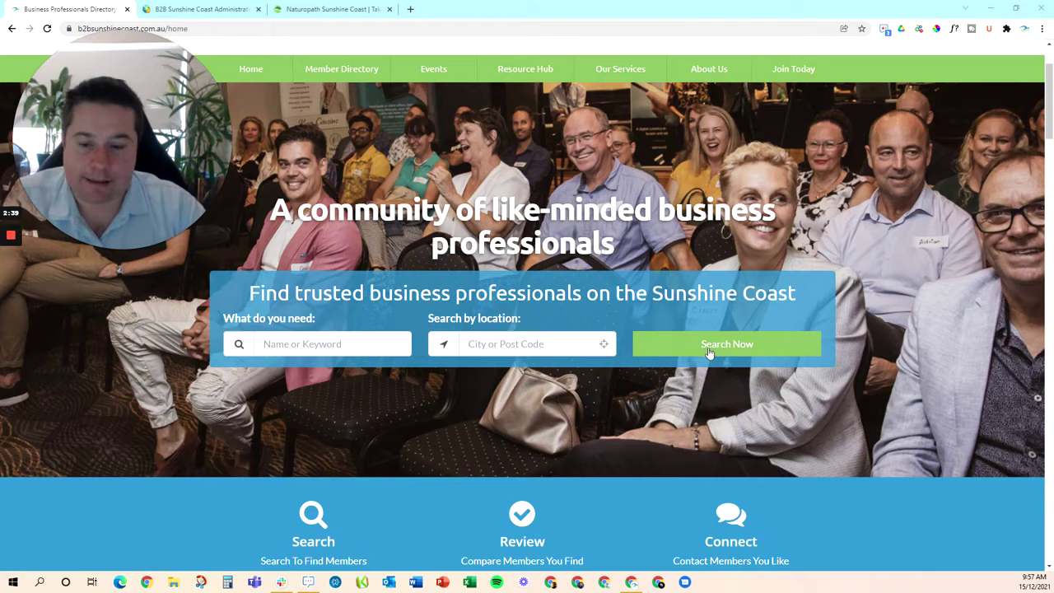
{"action": "scroll", "coordinate": [701, 360], "scroll_direction": "down", "scroll_amount": 4}
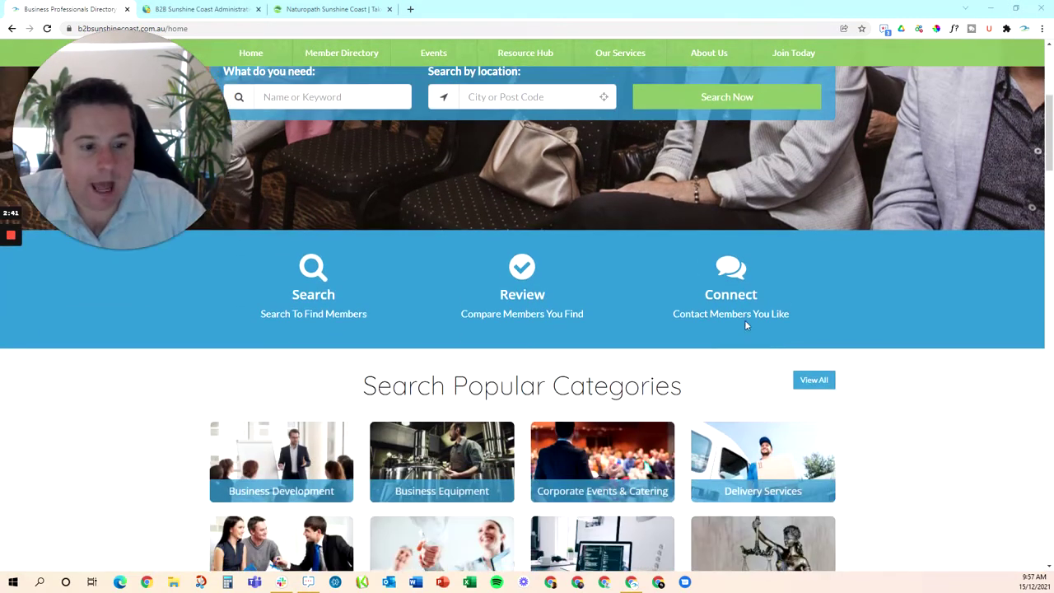
{"action": "scroll", "coordinate": [403, 346], "scroll_direction": "down", "scroll_amount": 2}
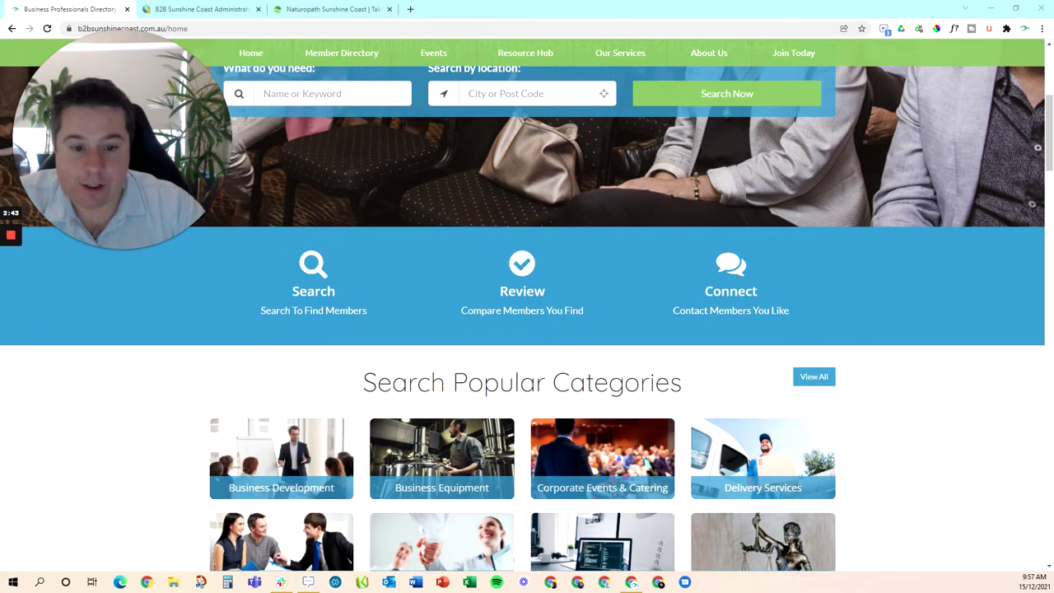
{"action": "scroll", "coordinate": [440, 362], "scroll_direction": "down", "scroll_amount": 1}
{"action": "scroll", "coordinate": [336, 378], "scroll_direction": "down", "scroll_amount": 1}
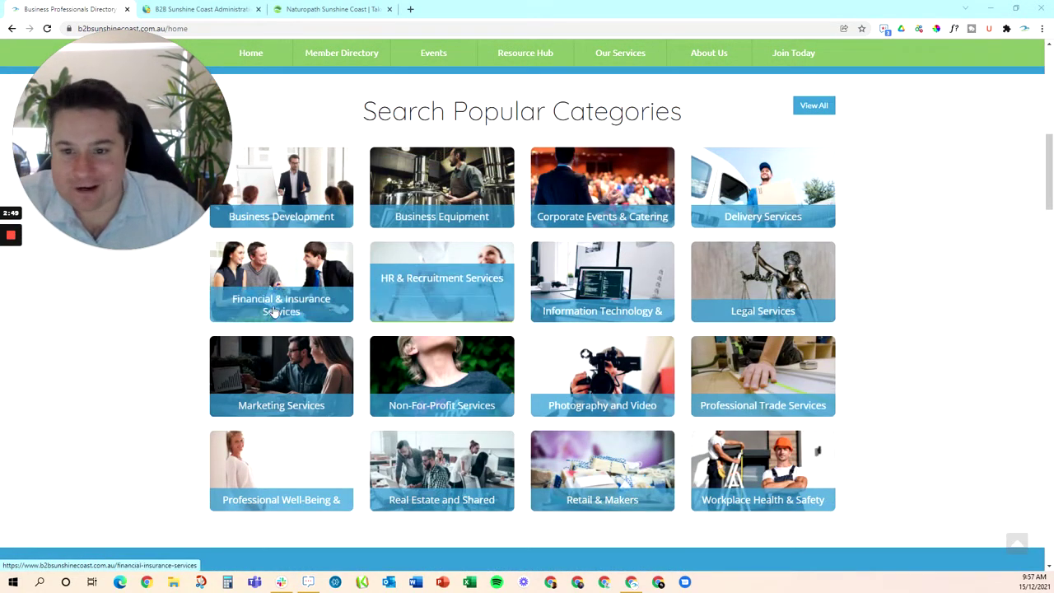
Preview the Christmas message and "BUY LOCAL, WIN LOCAL" articles in the home page's featured article carousel
{"action": "scroll", "coordinate": [301, 412], "scroll_direction": "down", "scroll_amount": 1}
{"action": "scroll", "coordinate": [300, 411], "scroll_direction": "down", "scroll_amount": 3}
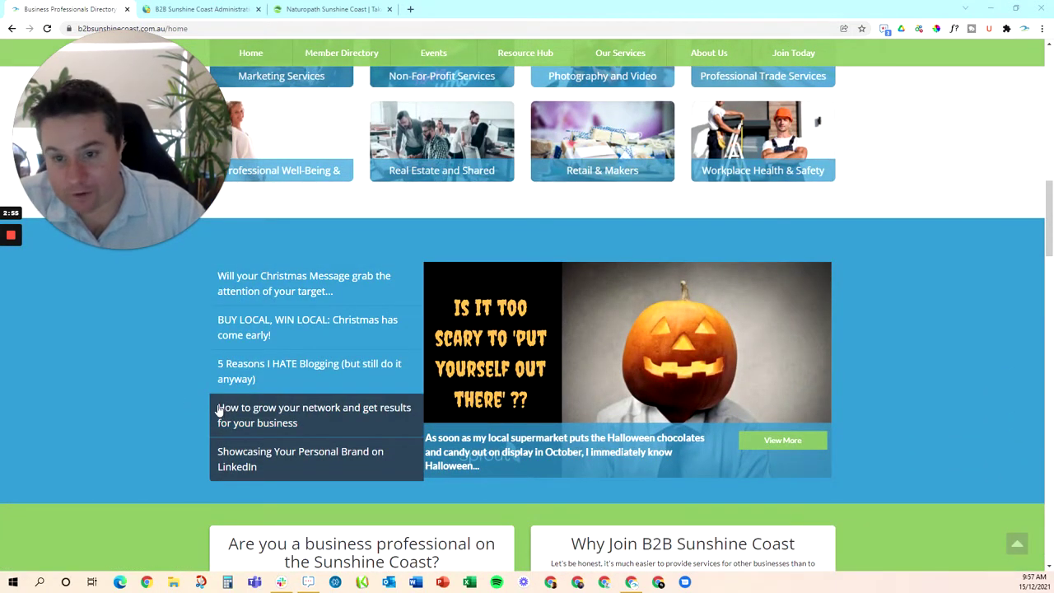
{"action": "left_click", "coordinate": [284, 290]}
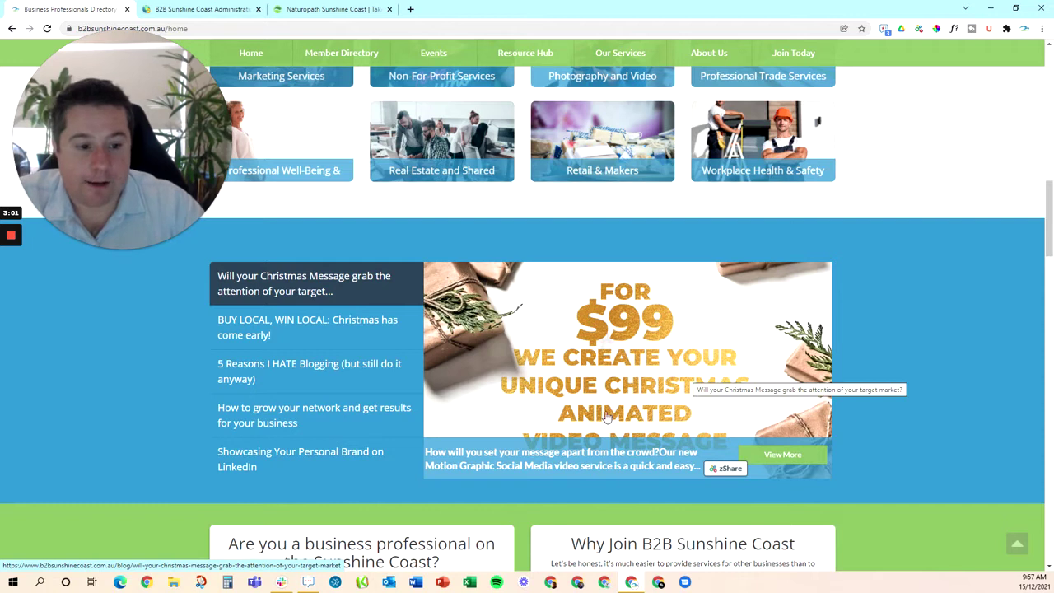
{"action": "left_click", "coordinate": [357, 332]}
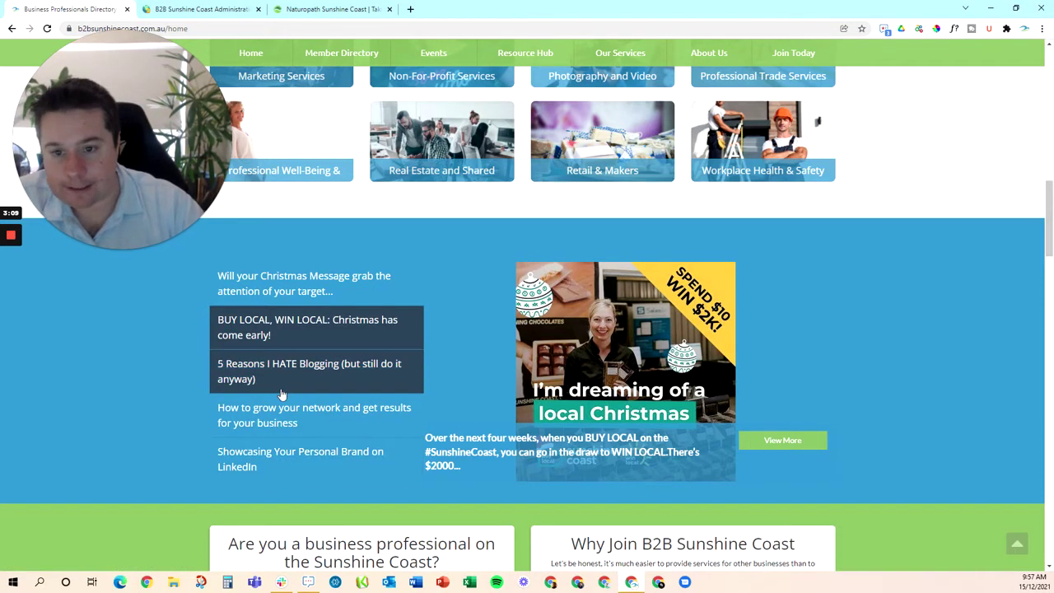
Examine the rest of the home page, from the join panels and video testimonials through newest members, articles and videos to the footer
{"action": "scroll", "coordinate": [281, 396], "scroll_direction": "down", "scroll_amount": 2}
{"action": "scroll", "coordinate": [281, 396], "scroll_direction": "down", "scroll_amount": 4}
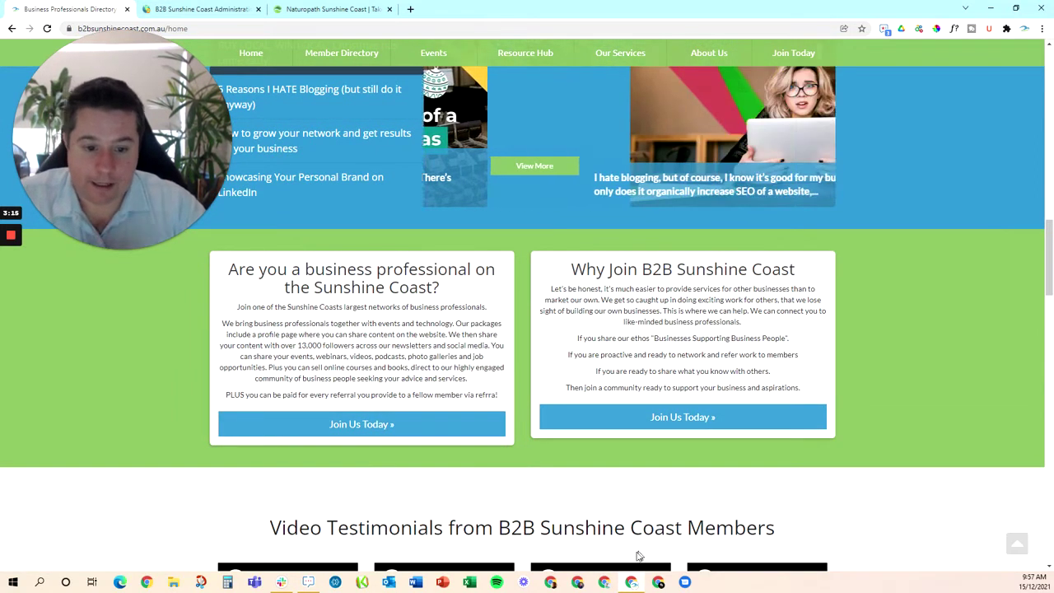
{"action": "scroll", "coordinate": [630, 559], "scroll_direction": "down", "scroll_amount": 5}
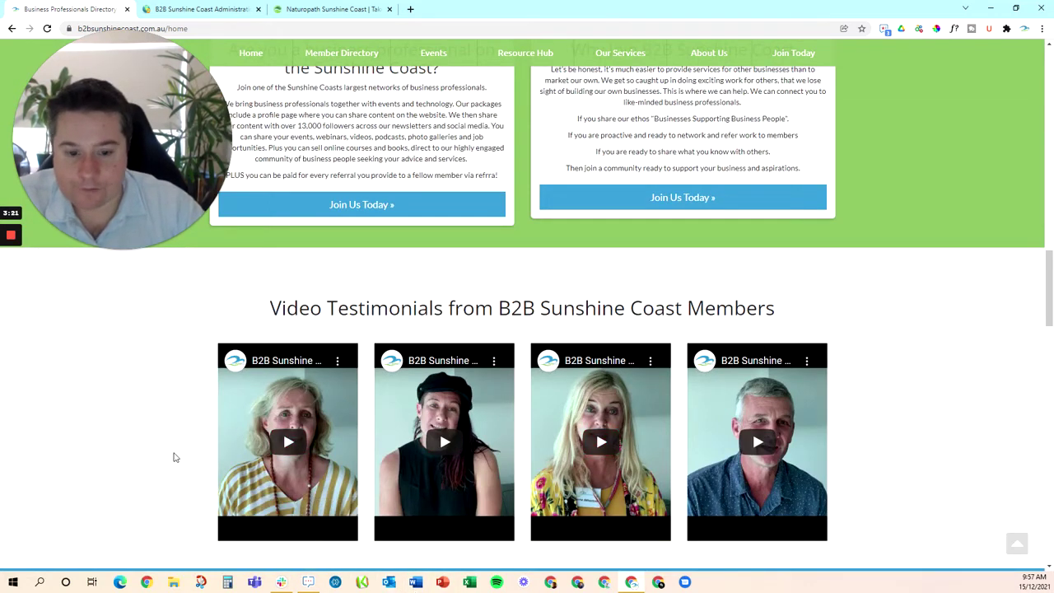
{"action": "scroll", "coordinate": [174, 456], "scroll_direction": "down", "scroll_amount": 10}
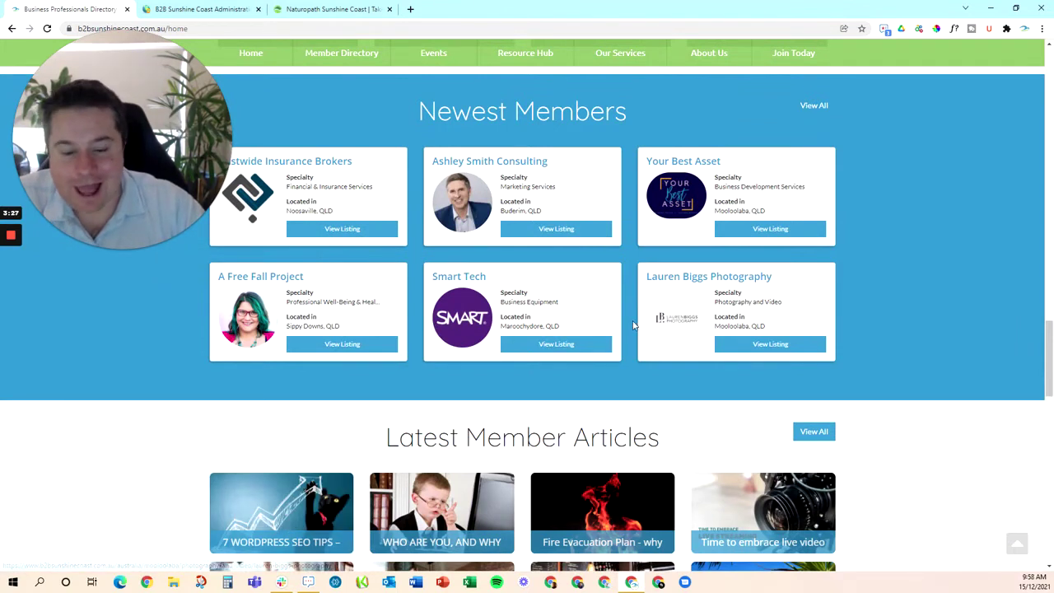
{"action": "scroll", "coordinate": [658, 325], "scroll_direction": "down", "scroll_amount": 4}
{"action": "scroll", "coordinate": [628, 333], "scroll_direction": "down", "scroll_amount": 1}
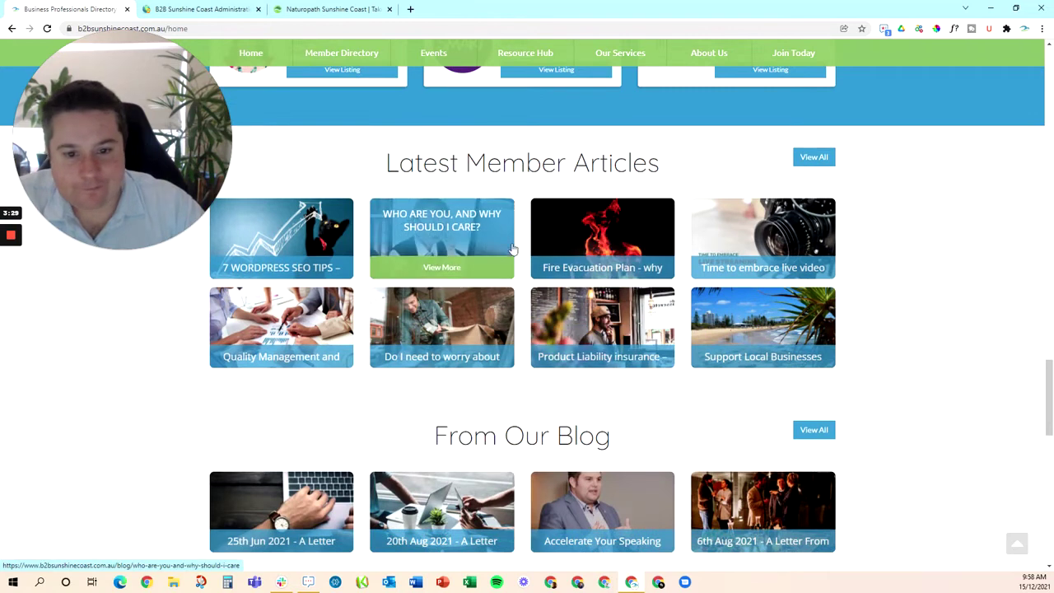
{"action": "scroll", "coordinate": [488, 256], "scroll_direction": "down", "scroll_amount": 2}
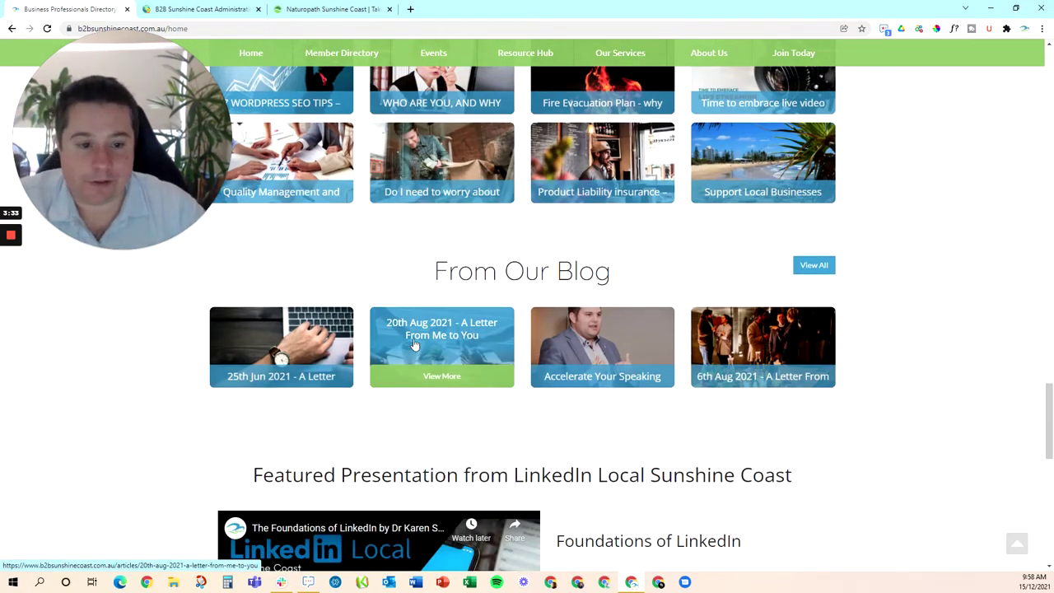
{"action": "scroll", "coordinate": [415, 346], "scroll_direction": "down", "scroll_amount": 2}
{"action": "scroll", "coordinate": [404, 416], "scroll_direction": "down", "scroll_amount": 1}
{"action": "scroll", "coordinate": [404, 416], "scroll_direction": "down", "scroll_amount": 1}
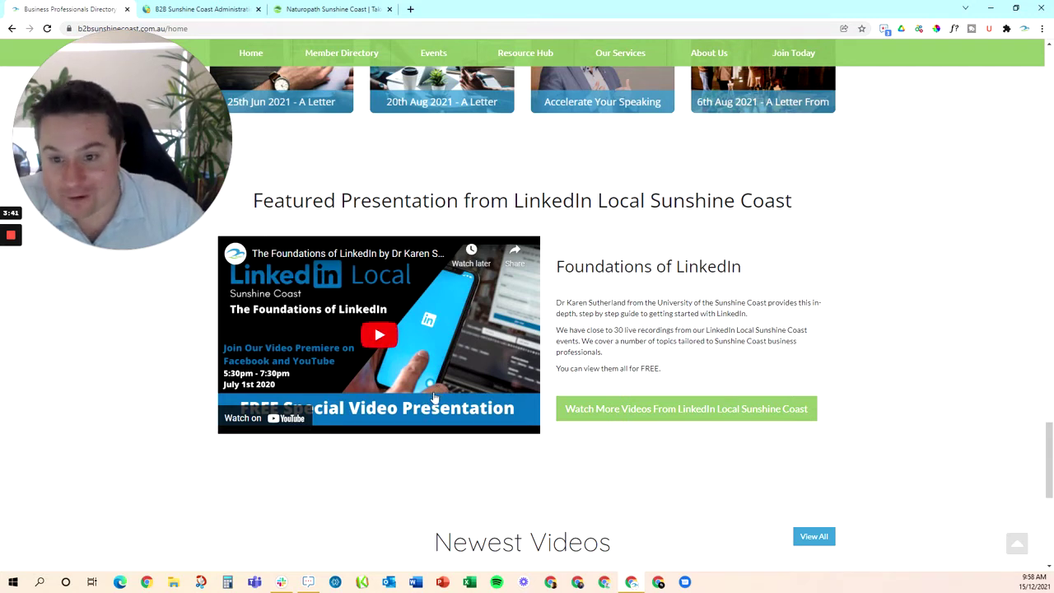
{"action": "scroll", "coordinate": [449, 388], "scroll_direction": "down", "scroll_amount": 4}
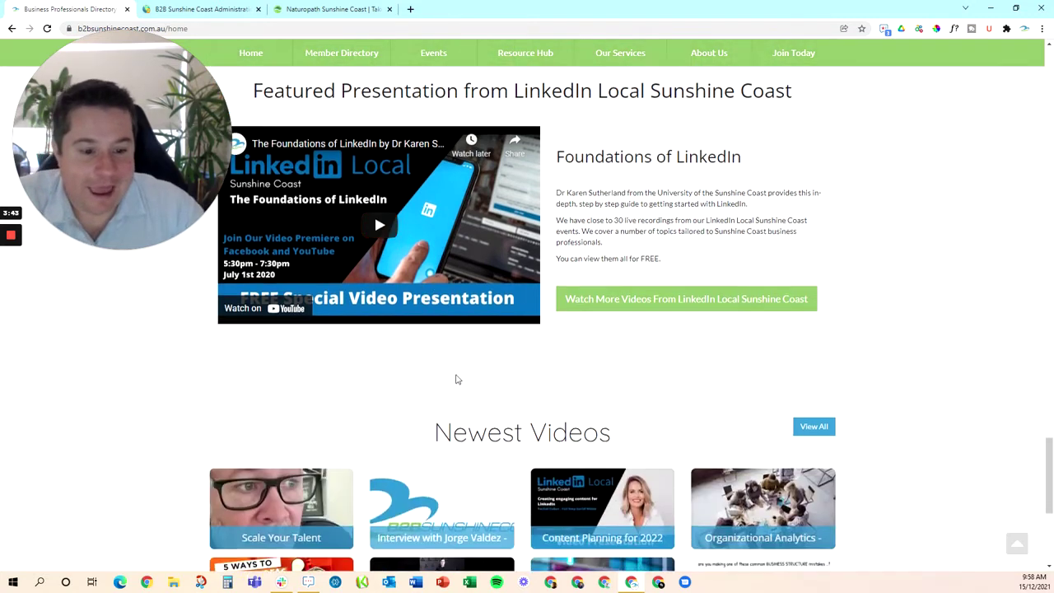
{"action": "scroll", "coordinate": [478, 367], "scroll_direction": "down", "scroll_amount": 3}
{"action": "scroll", "coordinate": [468, 369], "scroll_direction": "down", "scroll_amount": 1}
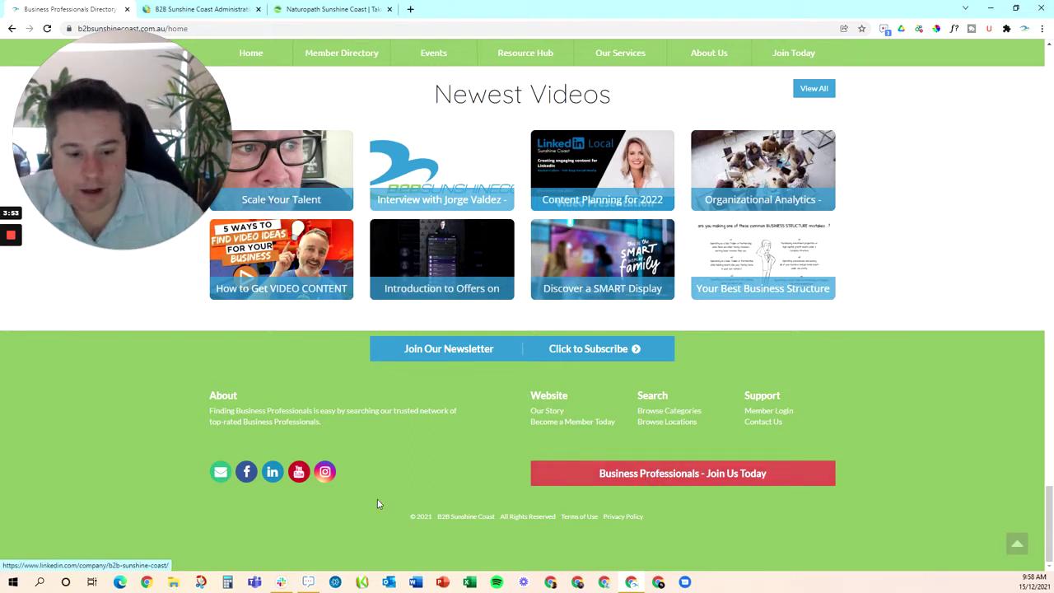
Open the Member Directory from the home page's main navigation
{"action": "scroll", "coordinate": [463, 485], "scroll_direction": "up", "scroll_amount": 10}
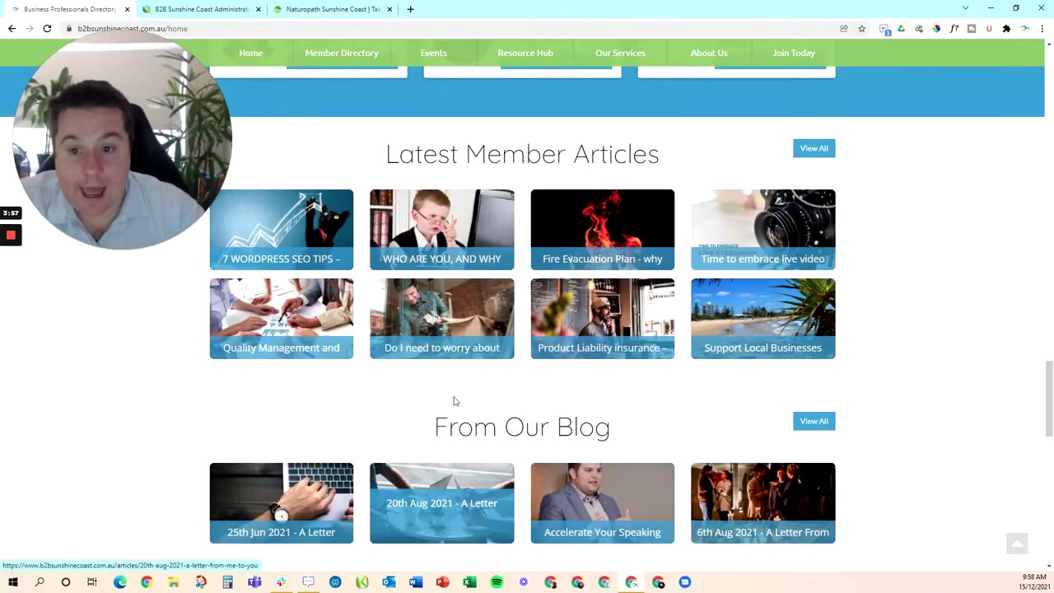
{"action": "scroll", "coordinate": [450, 357], "scroll_direction": "up", "scroll_amount": 3}
{"action": "scroll", "coordinate": [453, 346], "scroll_direction": "up", "scroll_amount": 6}
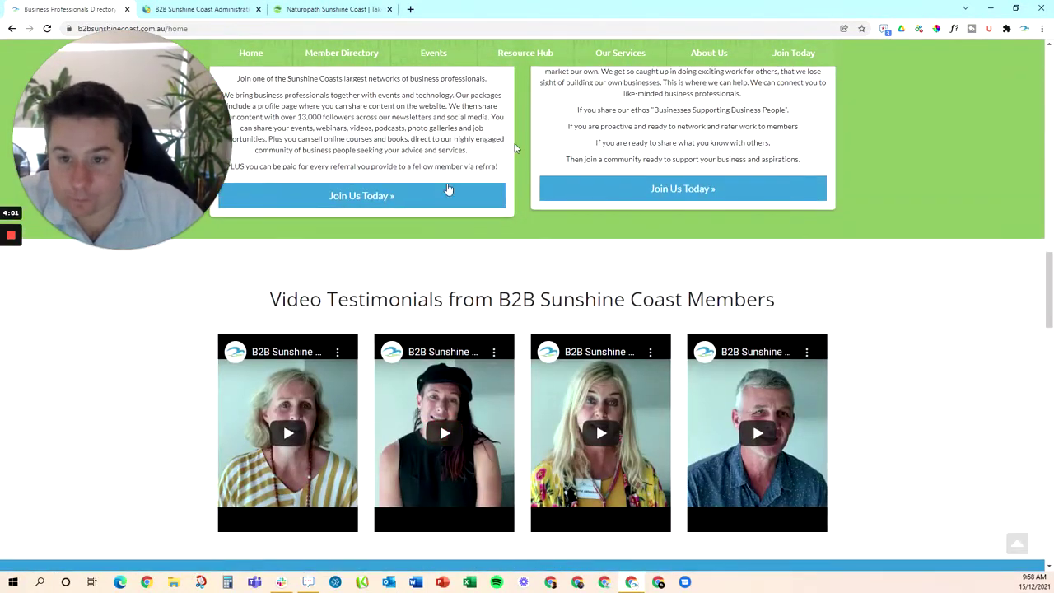
{"action": "scroll", "coordinate": [672, 241], "scroll_direction": "up", "scroll_amount": 6}
{"action": "scroll", "coordinate": [675, 239], "scroll_direction": "up", "scroll_amount": 10}
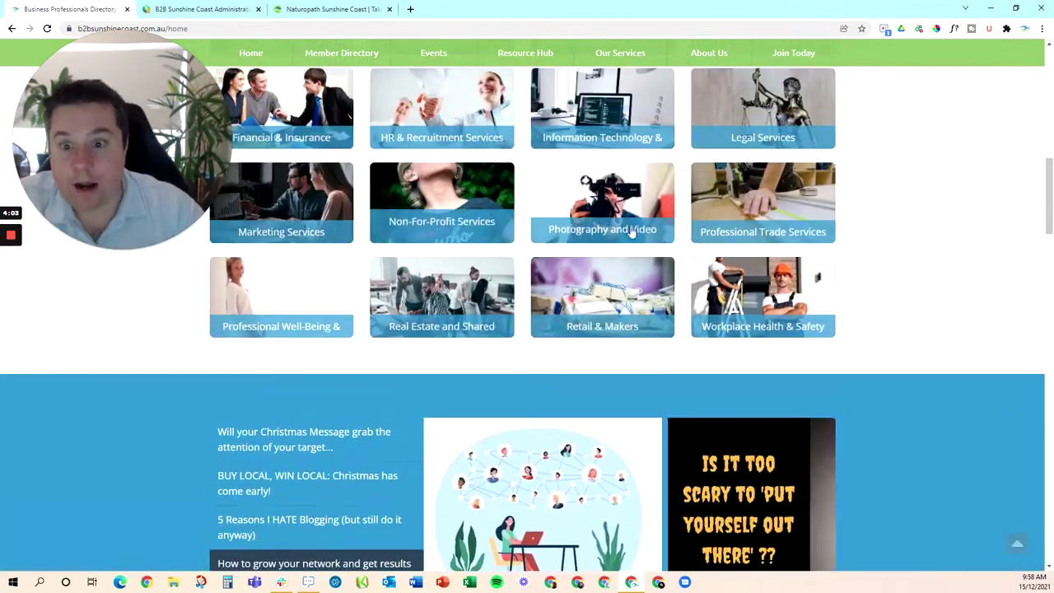
{"action": "scroll", "coordinate": [527, 305], "scroll_direction": "up", "scroll_amount": 1}
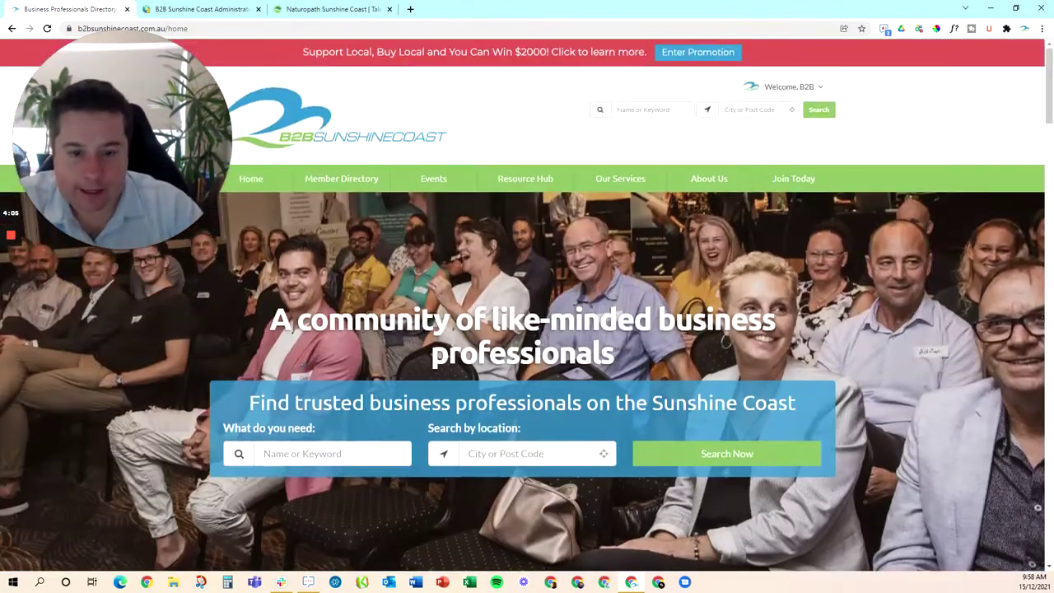
{"action": "left_click", "coordinate": [333, 180]}
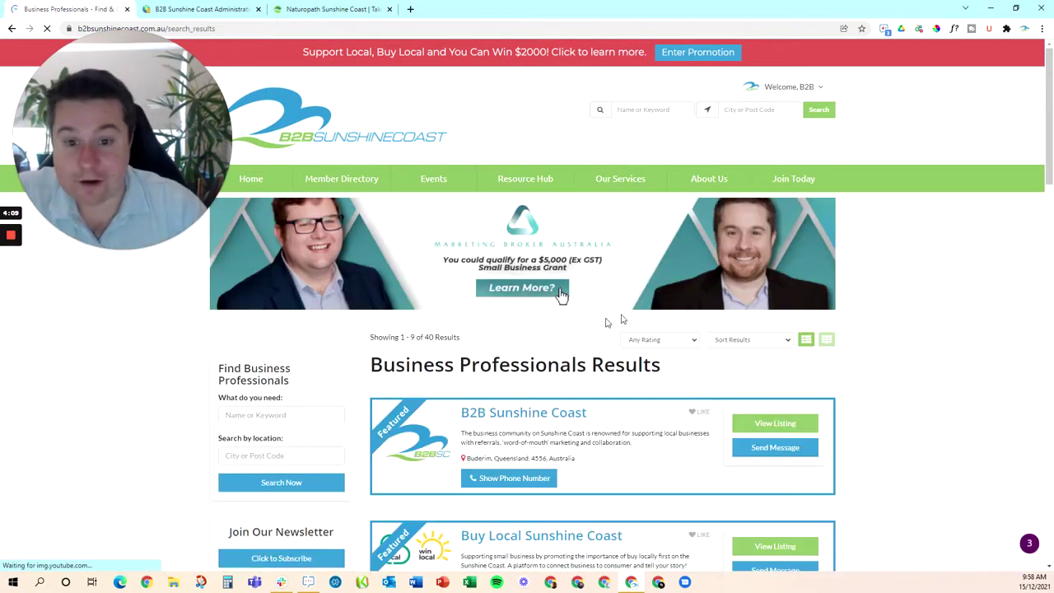
Compare the list and grid layouts of the Business Professionals results, and browse the members in the grid layout
{"action": "scroll", "coordinate": [491, 321], "scroll_direction": "down", "scroll_amount": 1}
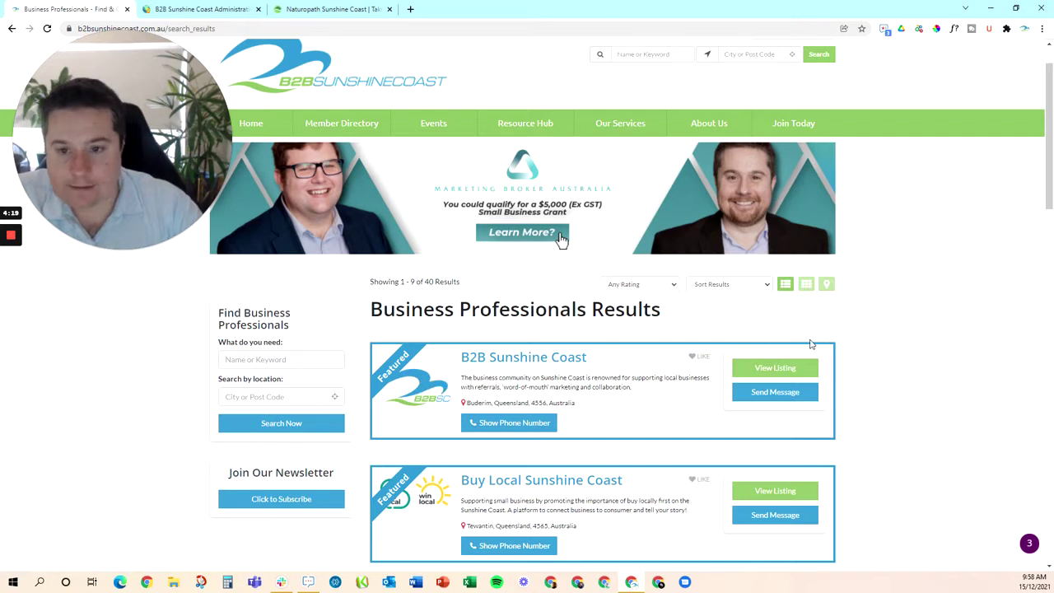
{"action": "left_click", "coordinate": [806, 285]}
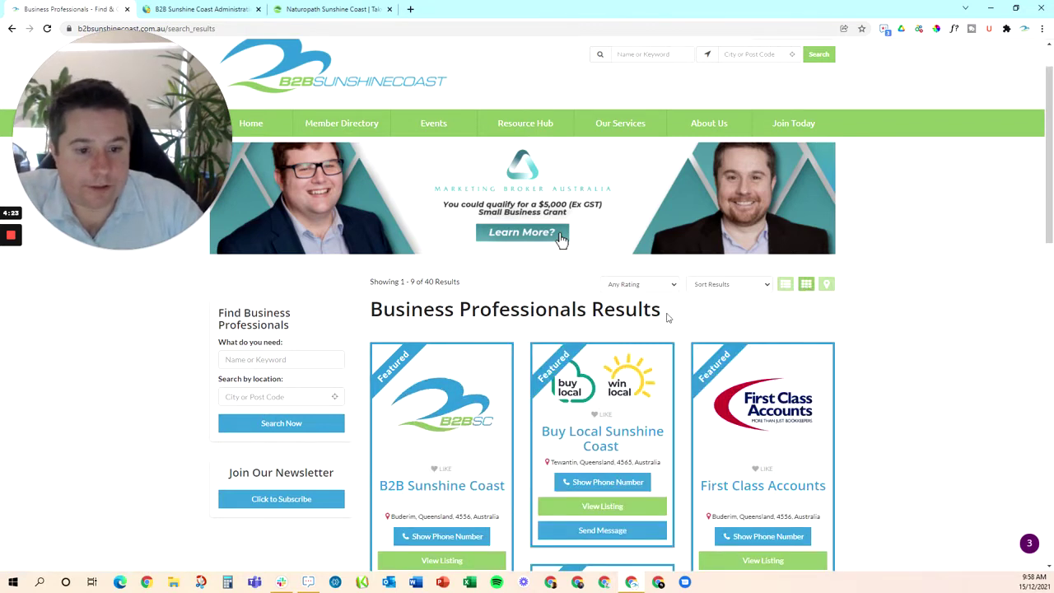
{"action": "left_click", "coordinate": [786, 285]}
{"action": "left_click", "coordinate": [806, 285]}
{"action": "scroll", "coordinate": [544, 454], "scroll_direction": "down", "scroll_amount": 3}
{"action": "scroll", "coordinate": [541, 448], "scroll_direction": "down", "scroll_amount": 1}
{"action": "scroll", "coordinate": [552, 370], "scroll_direction": "up", "scroll_amount": 5}
Show the member results on a map and open the Marketing Broker Australia marker's details
{"action": "left_click", "coordinate": [822, 343]}
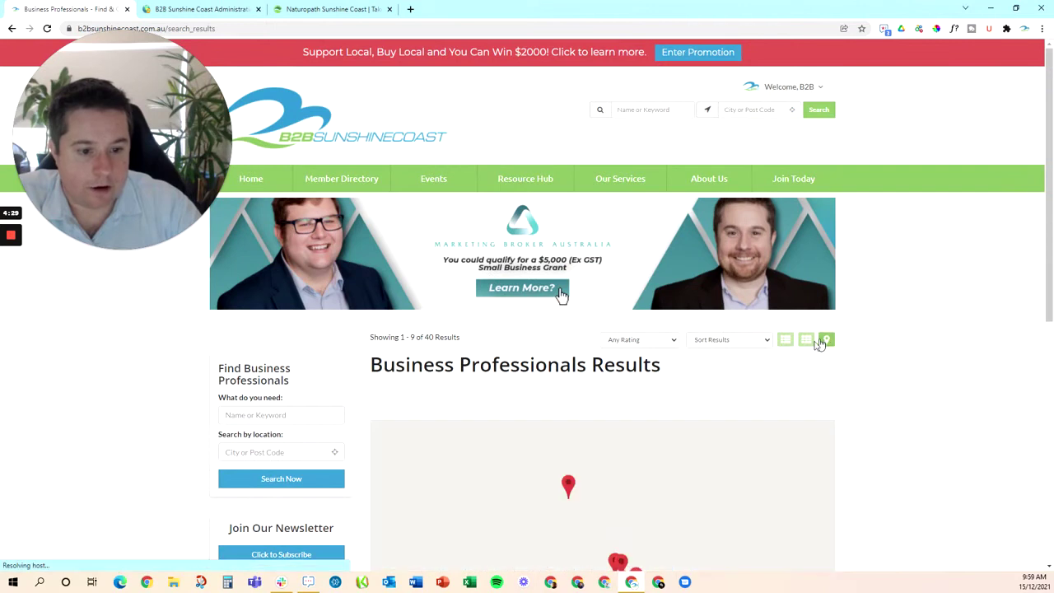
{"action": "scroll", "coordinate": [501, 327], "scroll_direction": "down", "scroll_amount": 3}
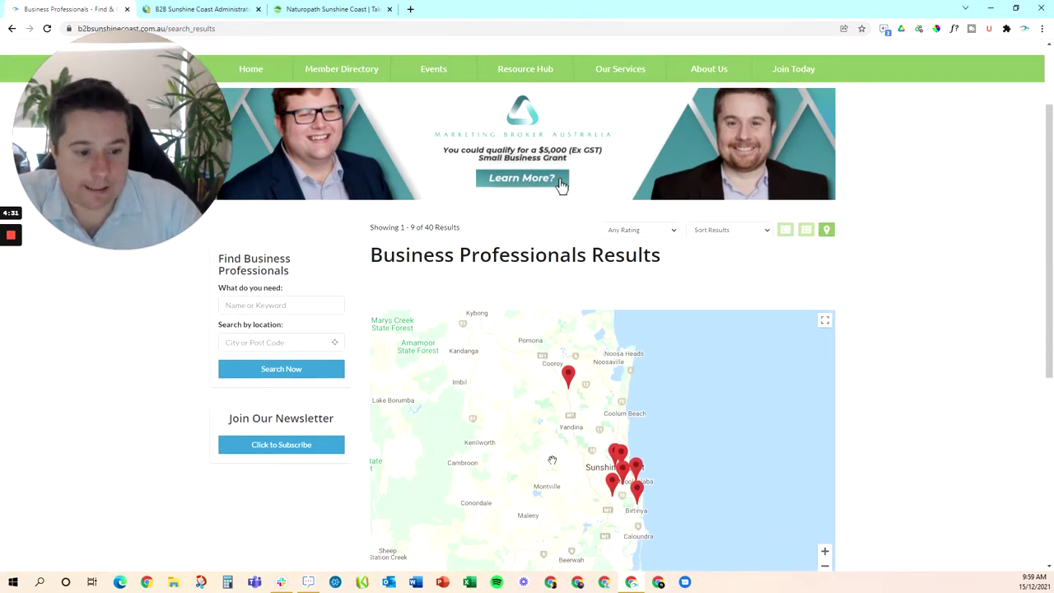
{"action": "left_click", "coordinate": [619, 455]}
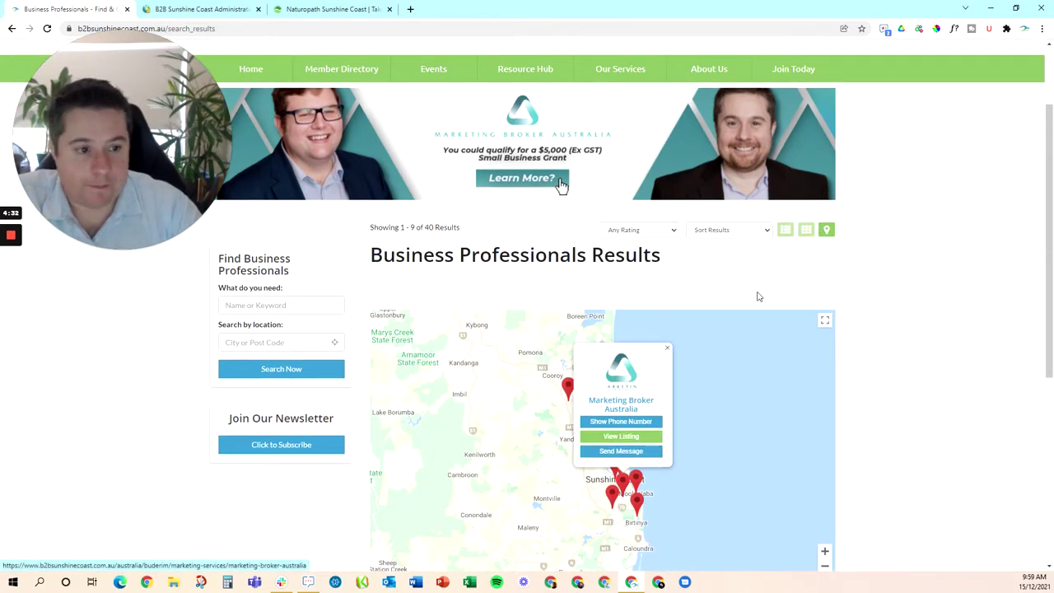
Return the member results to the list layout and open the Innovate Media listing
{"action": "left_click", "coordinate": [785, 229]}
{"action": "scroll", "coordinate": [607, 371], "scroll_direction": "down", "scroll_amount": 1}
{"action": "scroll", "coordinate": [607, 376], "scroll_direction": "down", "scroll_amount": 5}
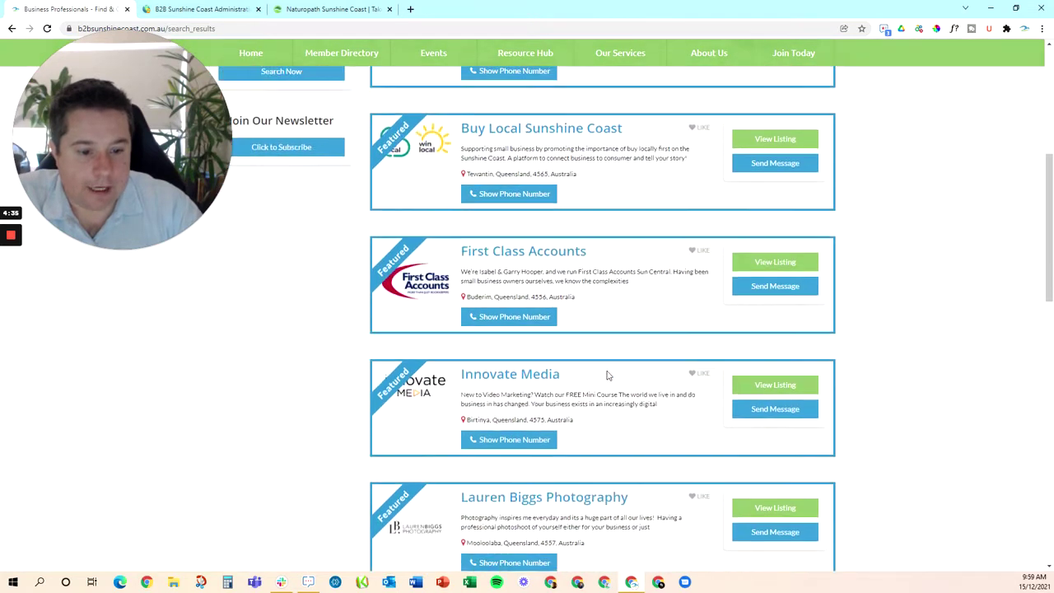
{"action": "left_click", "coordinate": [769, 329]}
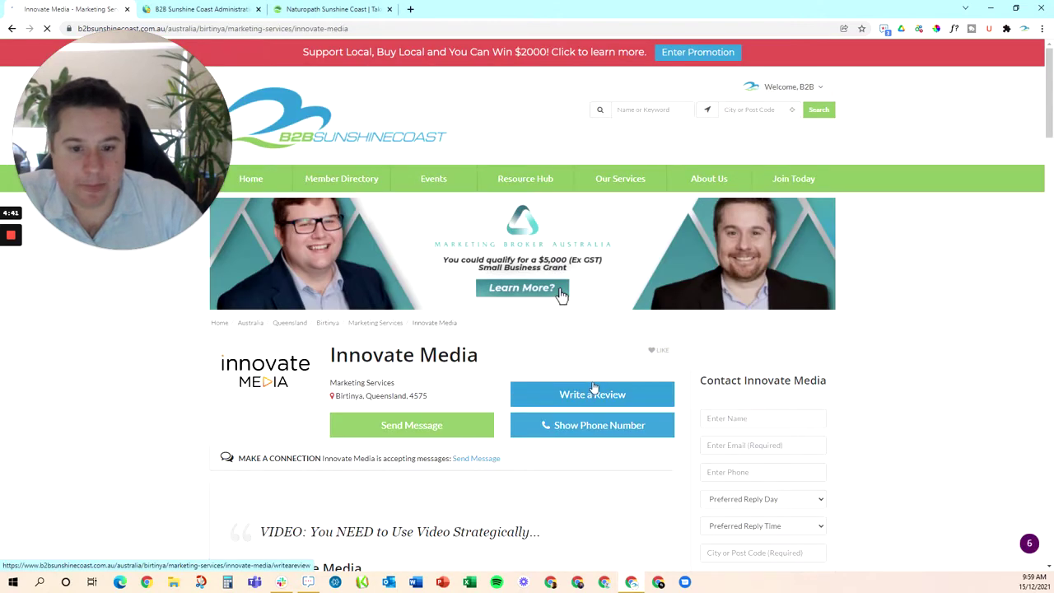
Read through the Innovate Media profile's description, company details and contact information, and reveal the business phone number
{"action": "scroll", "coordinate": [593, 387], "scroll_direction": "down", "scroll_amount": 2}
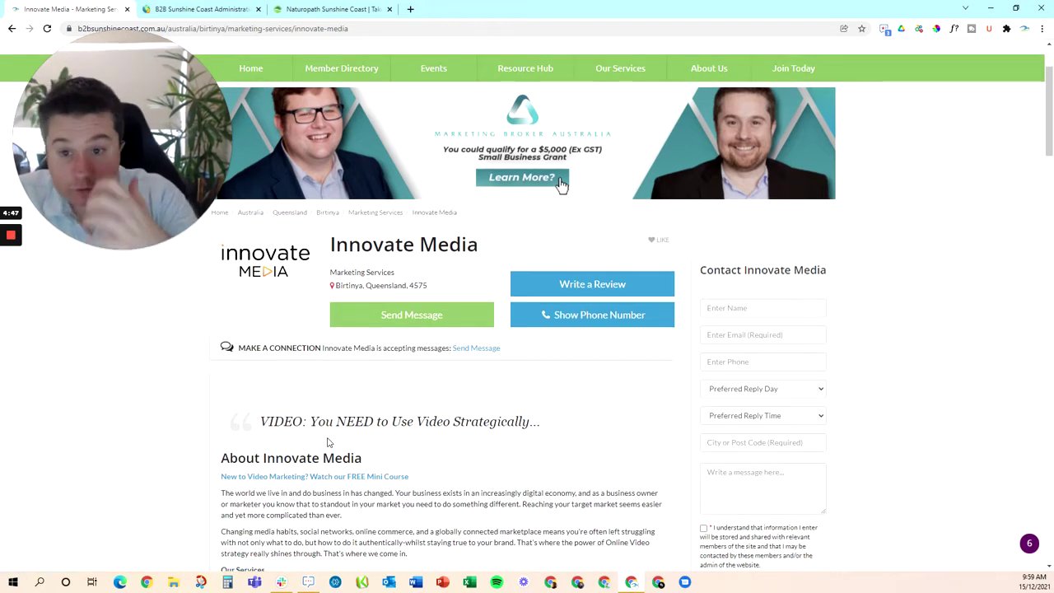
{"action": "scroll", "coordinate": [395, 444], "scroll_direction": "down", "scroll_amount": 2}
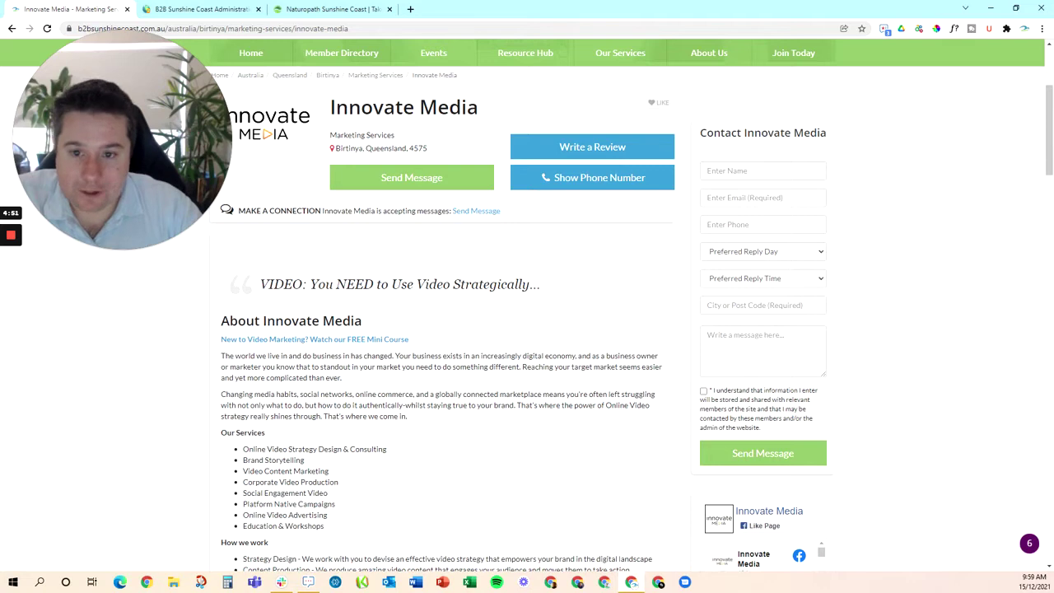
{"action": "scroll", "coordinate": [281, 235], "scroll_direction": "down", "scroll_amount": 2}
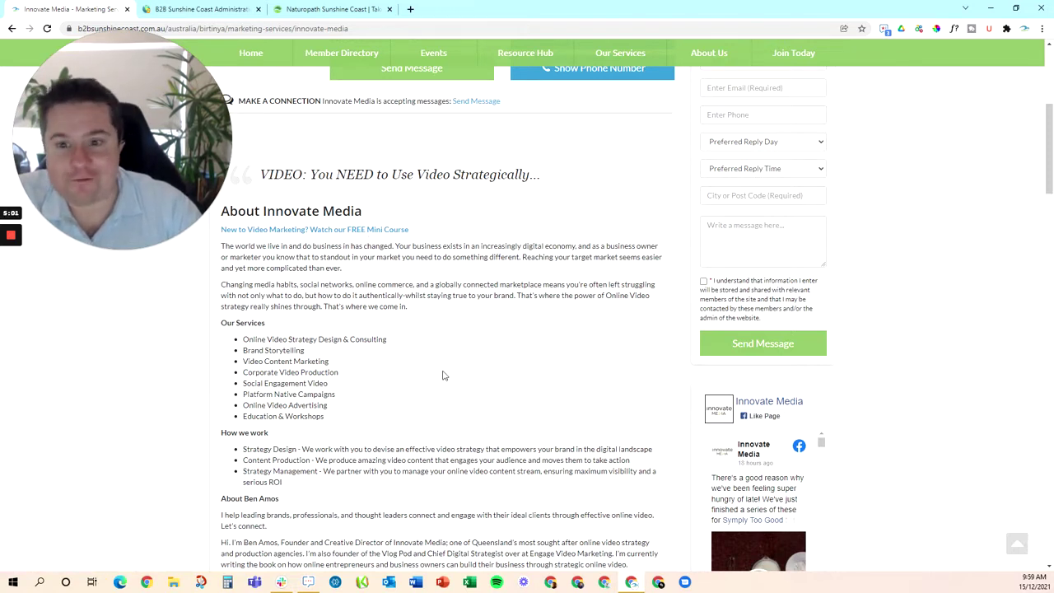
{"action": "scroll", "coordinate": [368, 337], "scroll_direction": "down", "scroll_amount": 1}
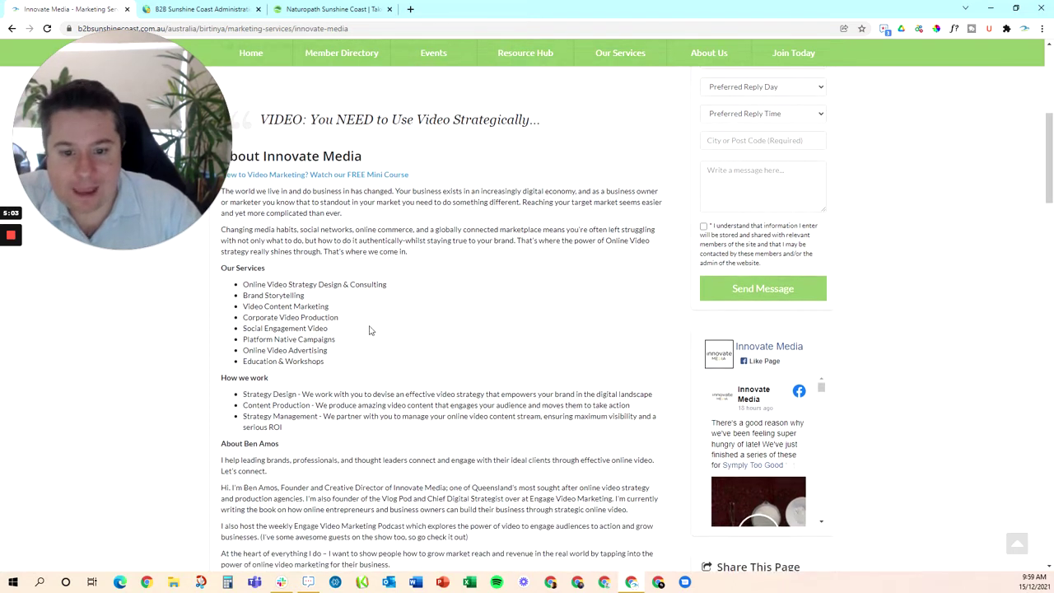
{"action": "scroll", "coordinate": [445, 329], "scroll_direction": "down", "scroll_amount": 4}
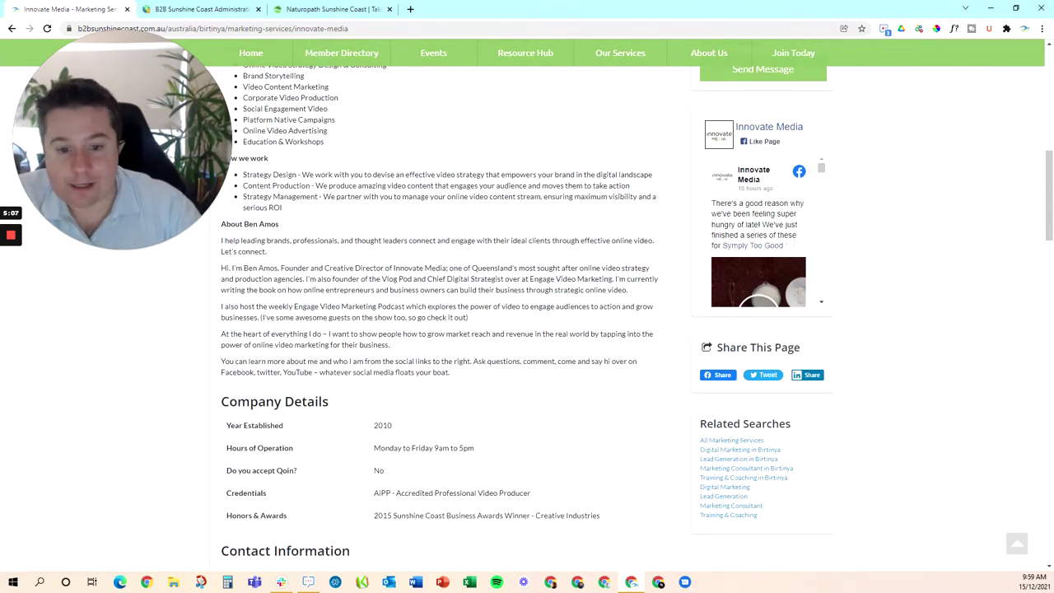
{"action": "scroll", "coordinate": [278, 278], "scroll_direction": "down", "scroll_amount": 2}
{"action": "scroll", "coordinate": [358, 358], "scroll_direction": "down", "scroll_amount": 2}
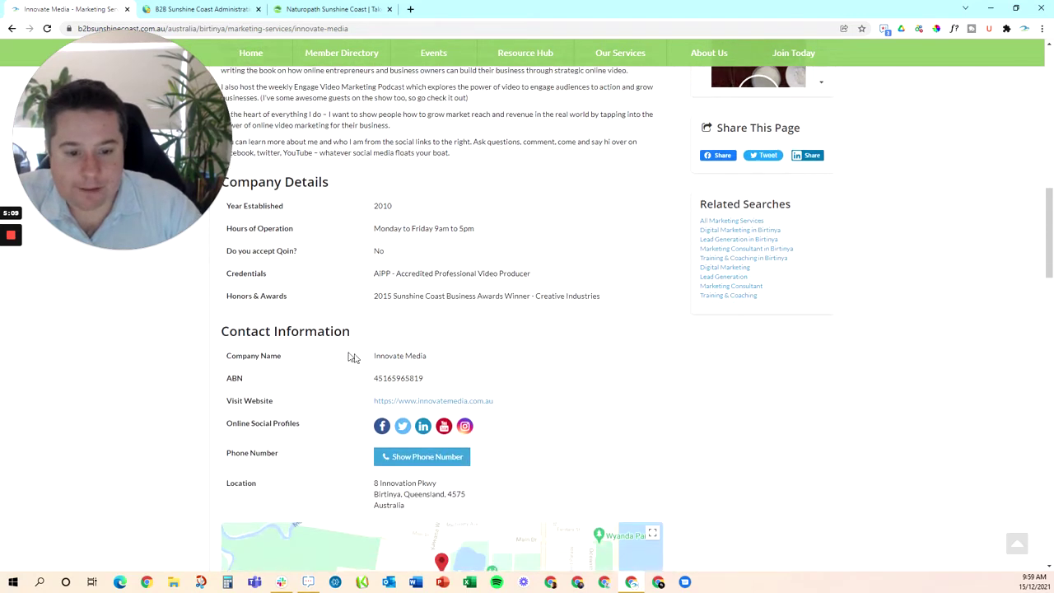
{"action": "left_click", "coordinate": [428, 463]}
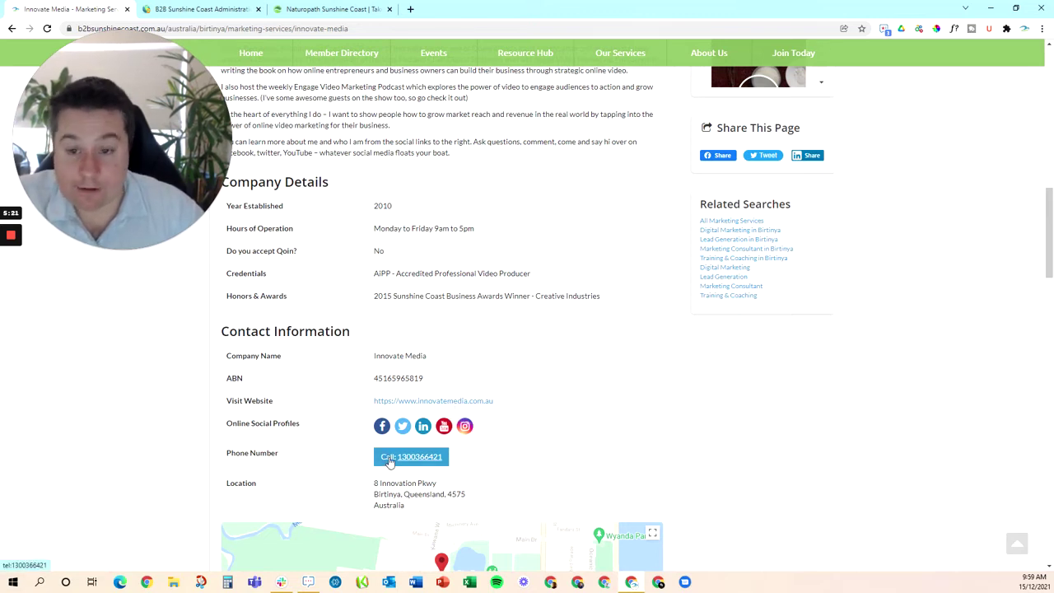
Browse the location map, specialties, blog articles, products and videos on the Innovate Media profile
{"action": "scroll", "coordinate": [392, 457], "scroll_direction": "down", "scroll_amount": 1}
{"action": "scroll", "coordinate": [396, 450], "scroll_direction": "down", "scroll_amount": 4}
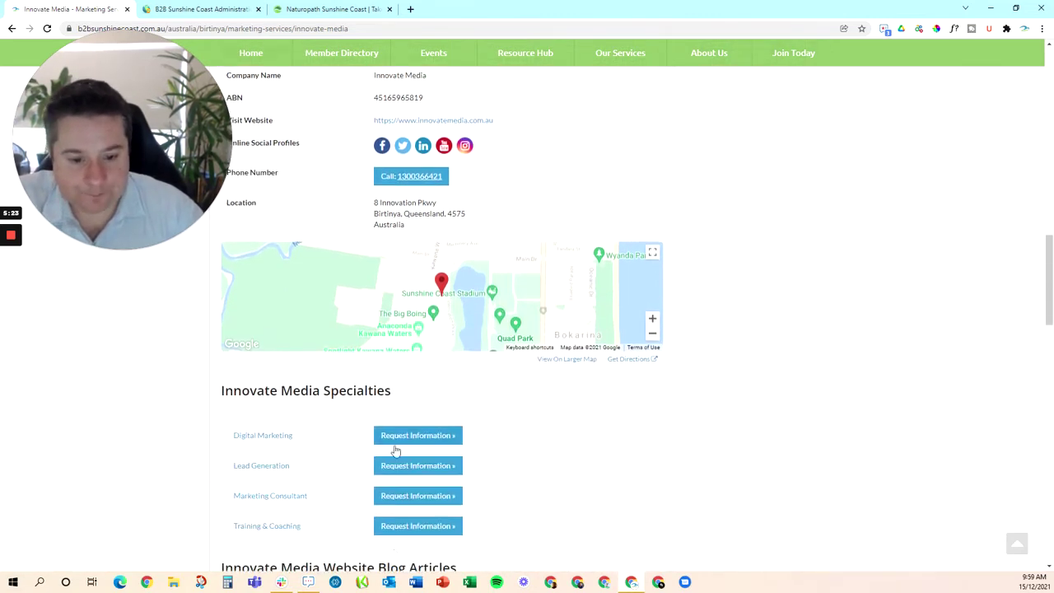
{"action": "scroll", "coordinate": [291, 439], "scroll_direction": "down", "scroll_amount": 4}
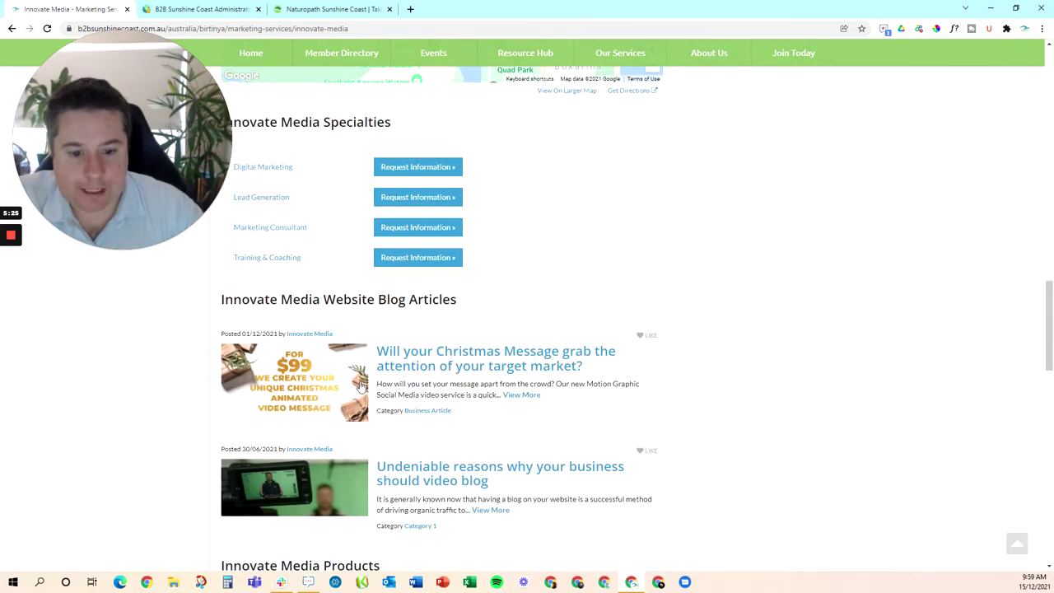
{"action": "scroll", "coordinate": [365, 419], "scroll_direction": "down", "scroll_amount": 2}
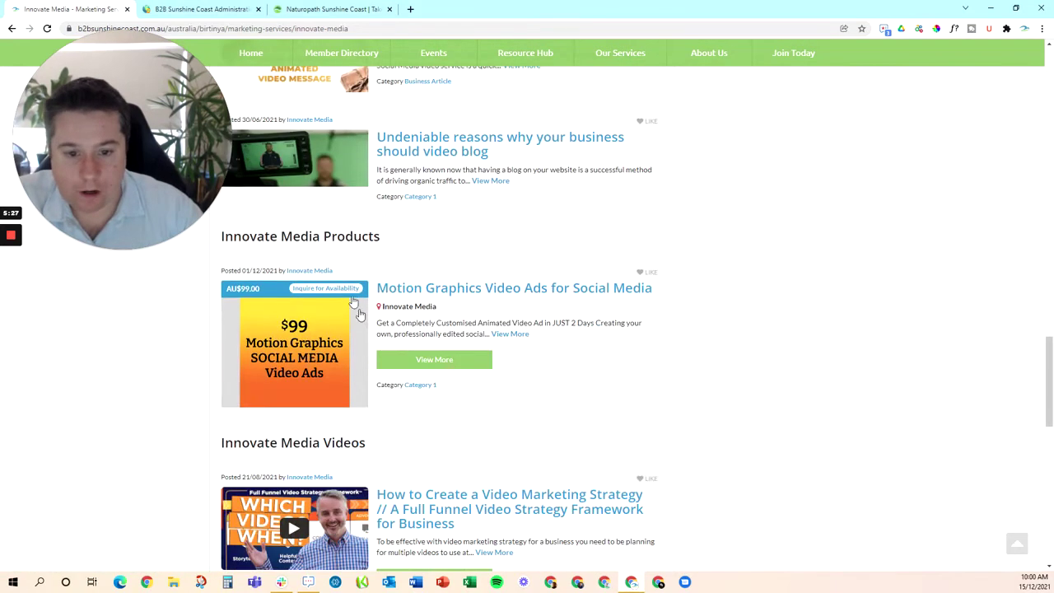
{"action": "scroll", "coordinate": [377, 443], "scroll_direction": "down", "scroll_amount": 7}
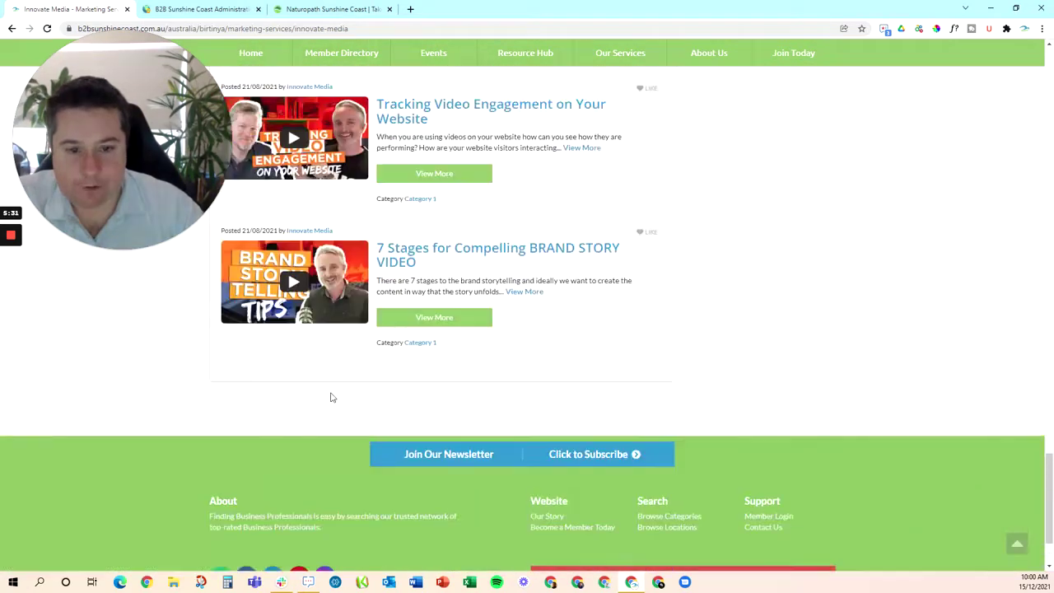
Review the Innovate Media profile's contact form, Facebook feed, sharing options, related searches and contact information
{"action": "scroll", "coordinate": [333, 399], "scroll_direction": "up", "scroll_amount": 15}
{"action": "scroll", "coordinate": [340, 400], "scroll_direction": "up", "scroll_amount": 10}
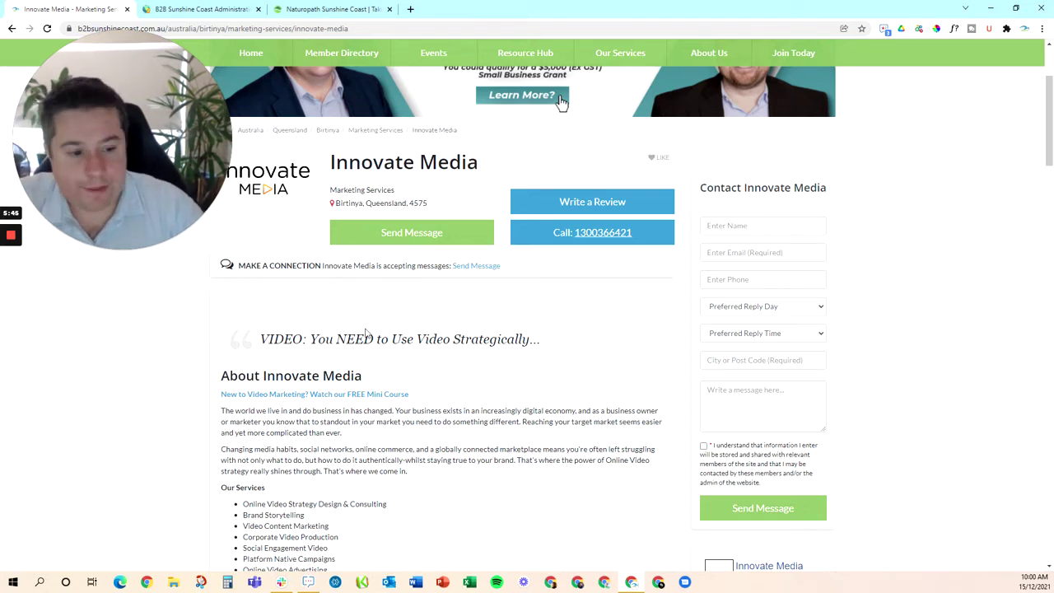
{"action": "scroll", "coordinate": [567, 370], "scroll_direction": "down", "scroll_amount": 3}
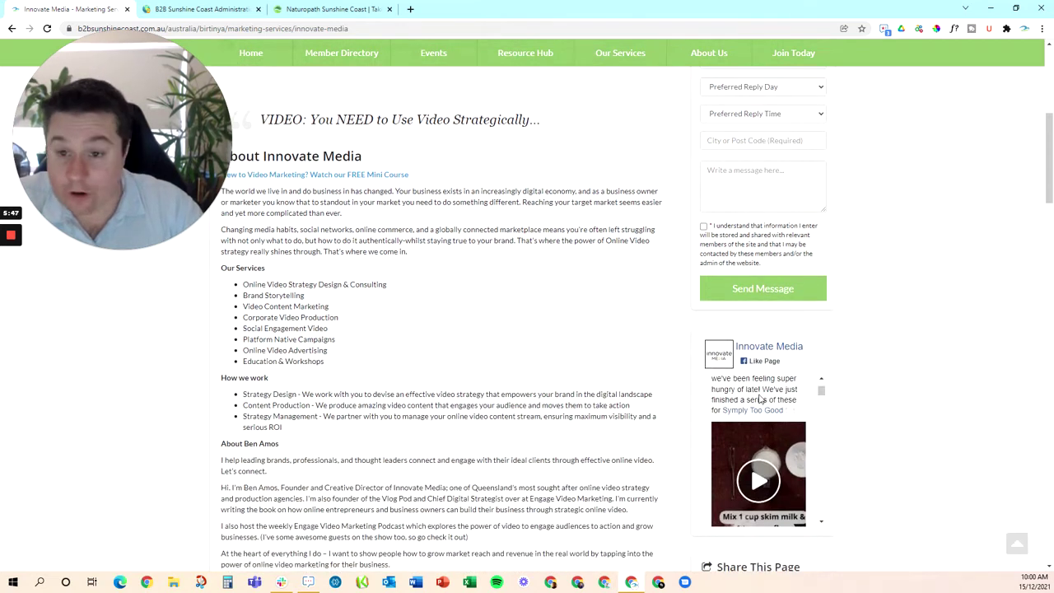
{"action": "scroll", "coordinate": [769, 382], "scroll_direction": "up", "scroll_amount": 5}
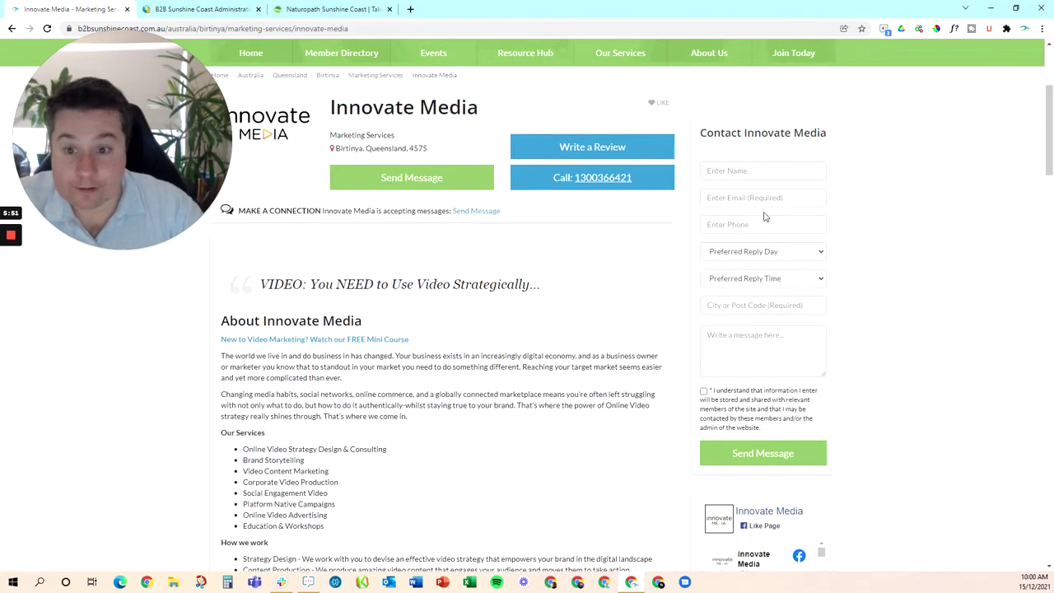
{"action": "scroll", "coordinate": [985, 372], "scroll_direction": "down", "scroll_amount": 2}
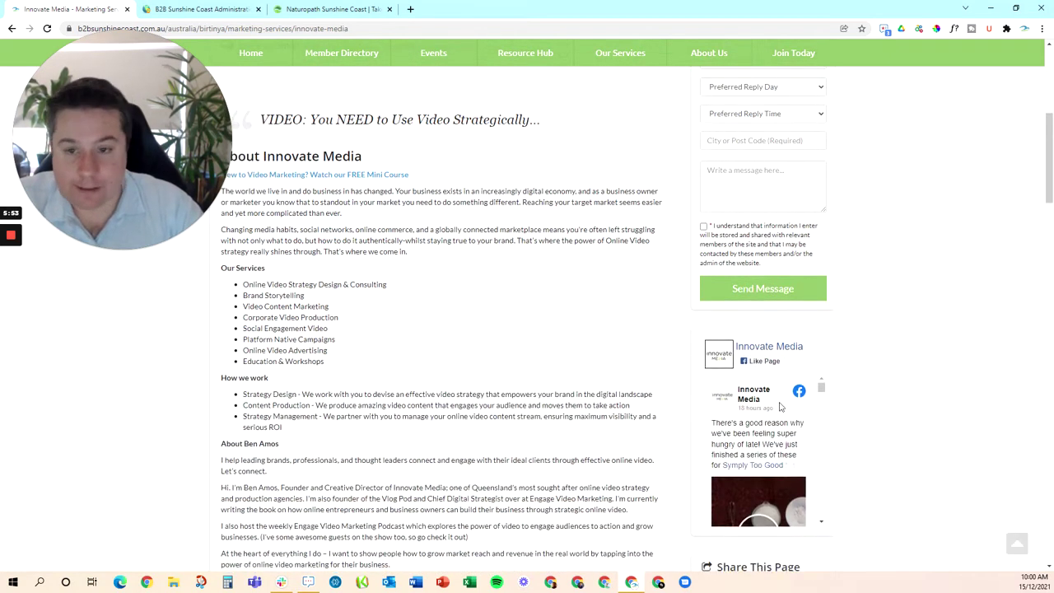
{"action": "scroll", "coordinate": [779, 405], "scroll_direction": "down", "scroll_amount": 2}
{"action": "scroll", "coordinate": [779, 405], "scroll_direction": "up", "scroll_amount": 2}
{"action": "scroll", "coordinate": [984, 466], "scroll_direction": "down", "scroll_amount": 2}
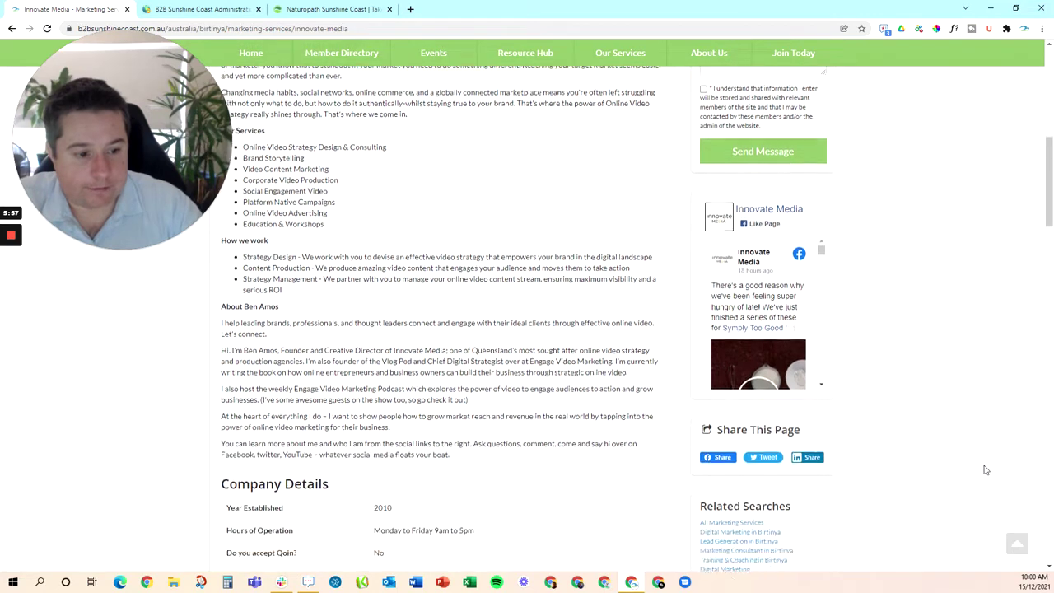
{"action": "scroll", "coordinate": [985, 470], "scroll_direction": "down", "scroll_amount": 5}
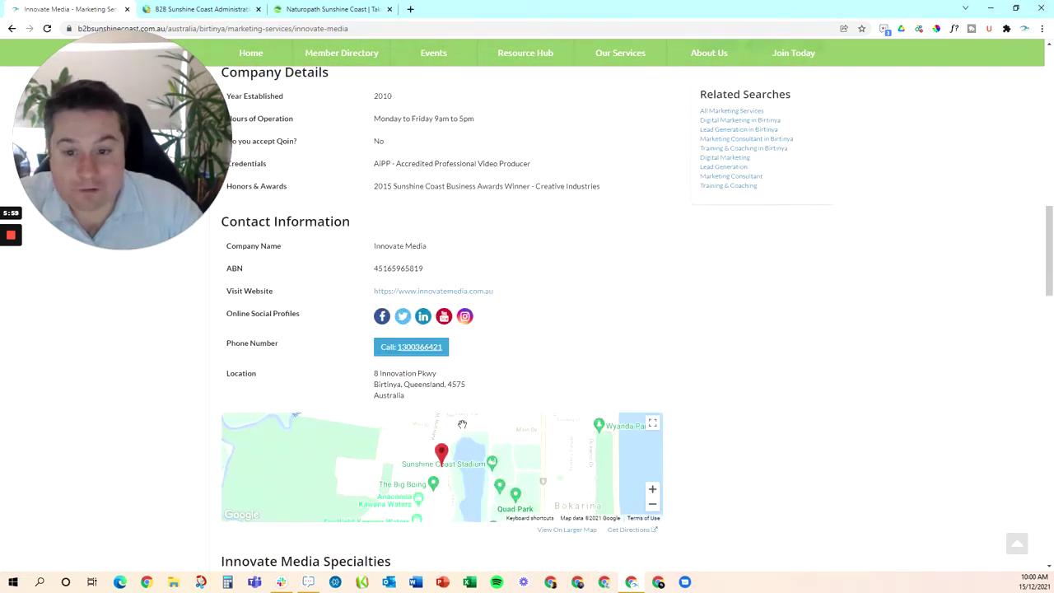
{"action": "scroll", "coordinate": [485, 346], "scroll_direction": "down", "scroll_amount": 3}
{"action": "scroll", "coordinate": [496, 343], "scroll_direction": "up", "scroll_amount": 10}
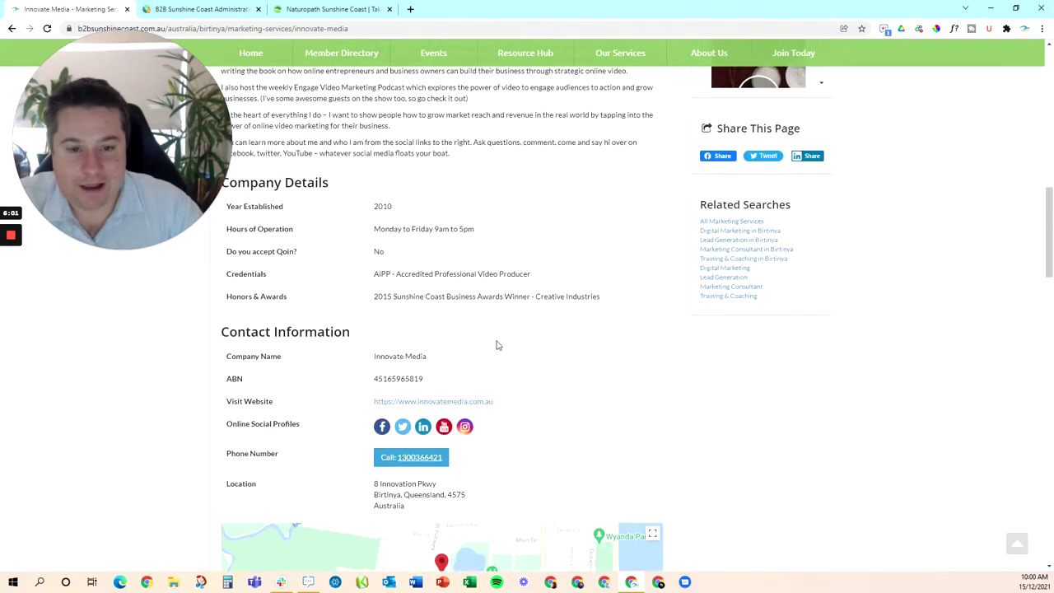
{"action": "scroll", "coordinate": [496, 340], "scroll_direction": "up", "scroll_amount": 2}
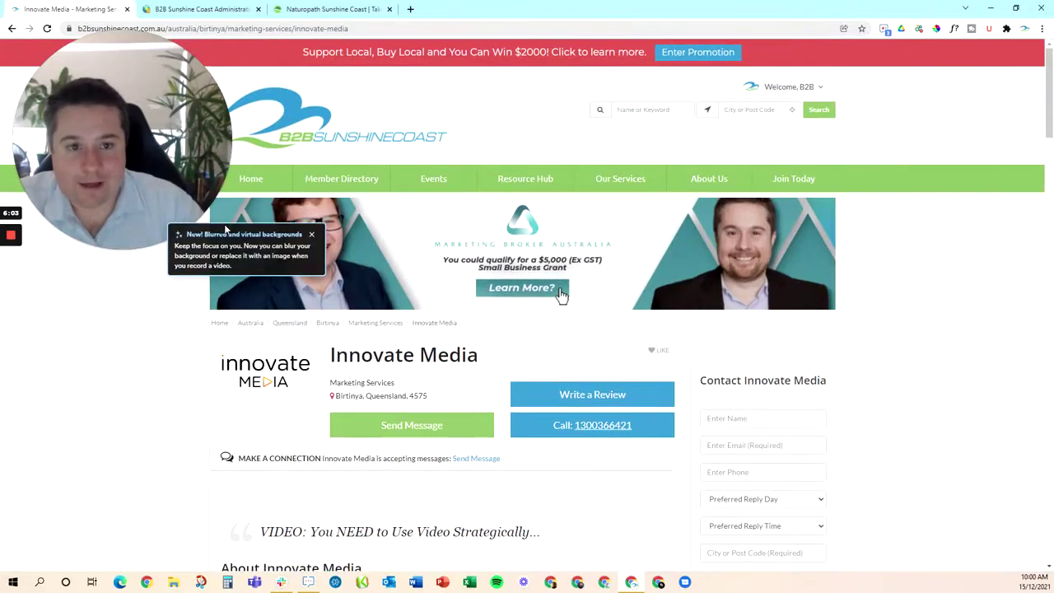
Open the Blogs page of the Resource Hub and browse the website blog articles
{"action": "left_click", "coordinate": [508, 223]}
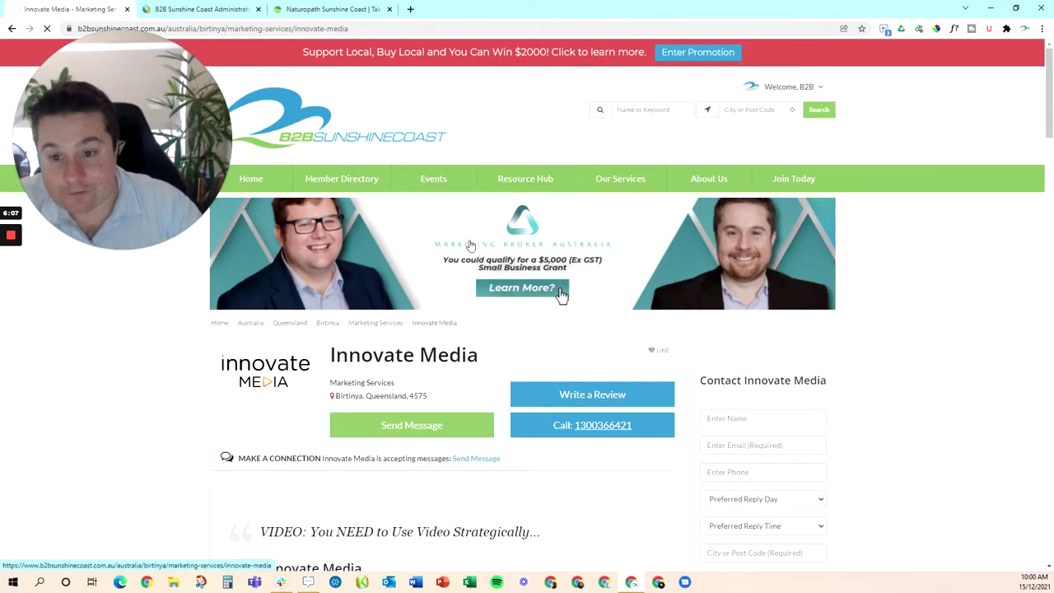
{"action": "scroll", "coordinate": [458, 318], "scroll_direction": "down", "scroll_amount": 1}
{"action": "scroll", "coordinate": [459, 317], "scroll_direction": "down", "scroll_amount": 1}
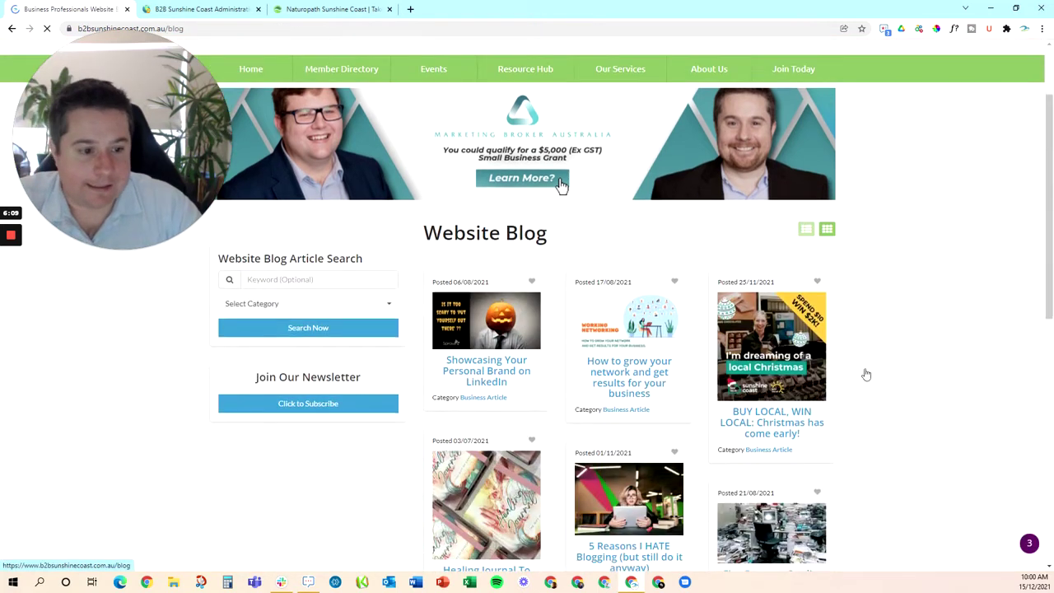
{"action": "scroll", "coordinate": [390, 383], "scroll_direction": "down", "scroll_amount": 3}
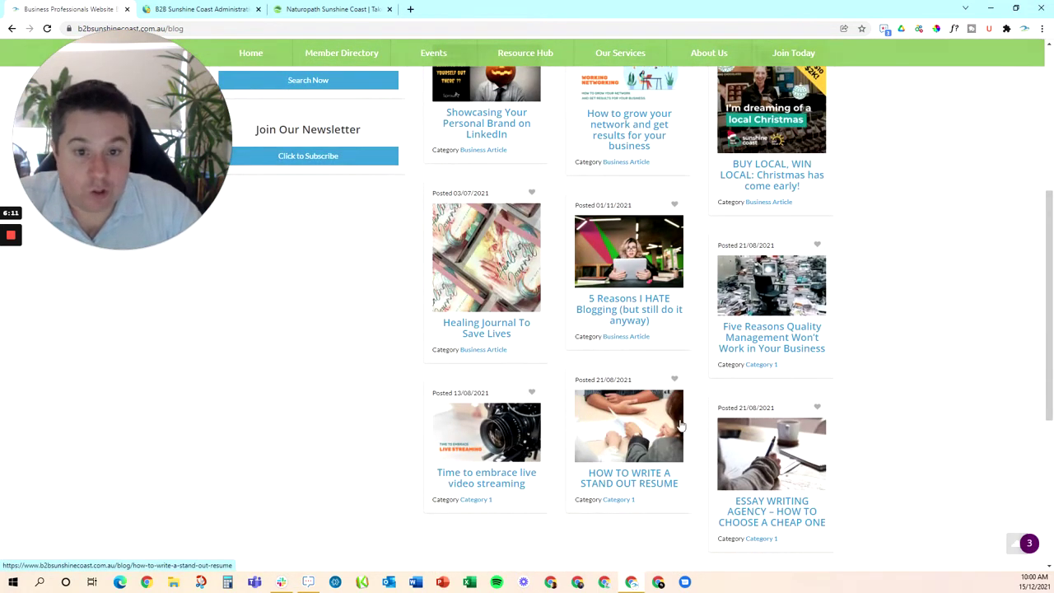
Review the Resource Hub and Our Services options, and open the Marketing Broker Australia site in a new tab
{"action": "scroll", "coordinate": [680, 426], "scroll_direction": "up", "scroll_amount": 5}
{"action": "mouse_move", "coordinate": [522, 188]}
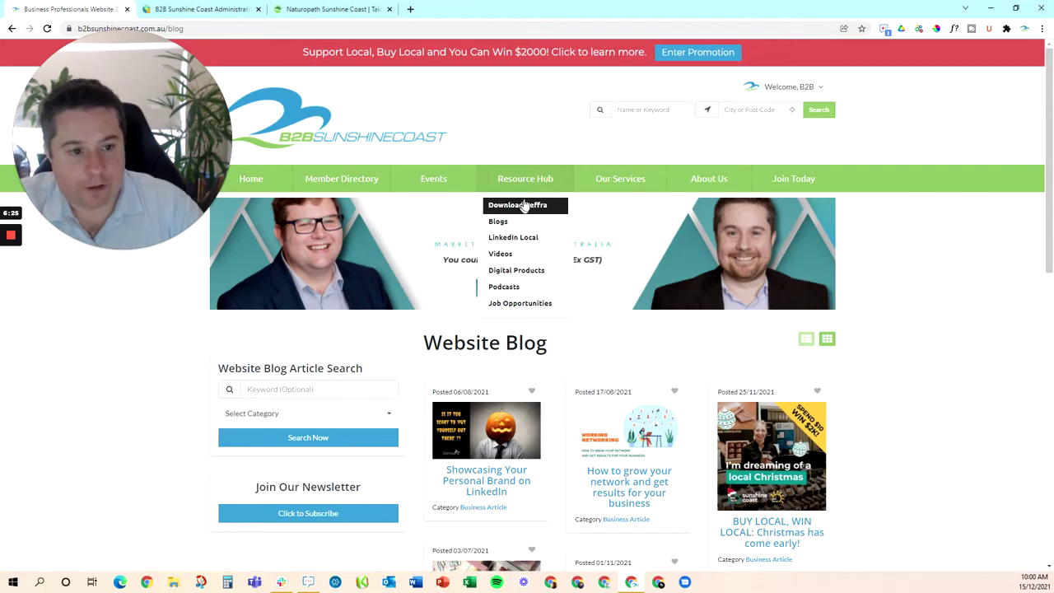
{"action": "mouse_move", "coordinate": [614, 175]}
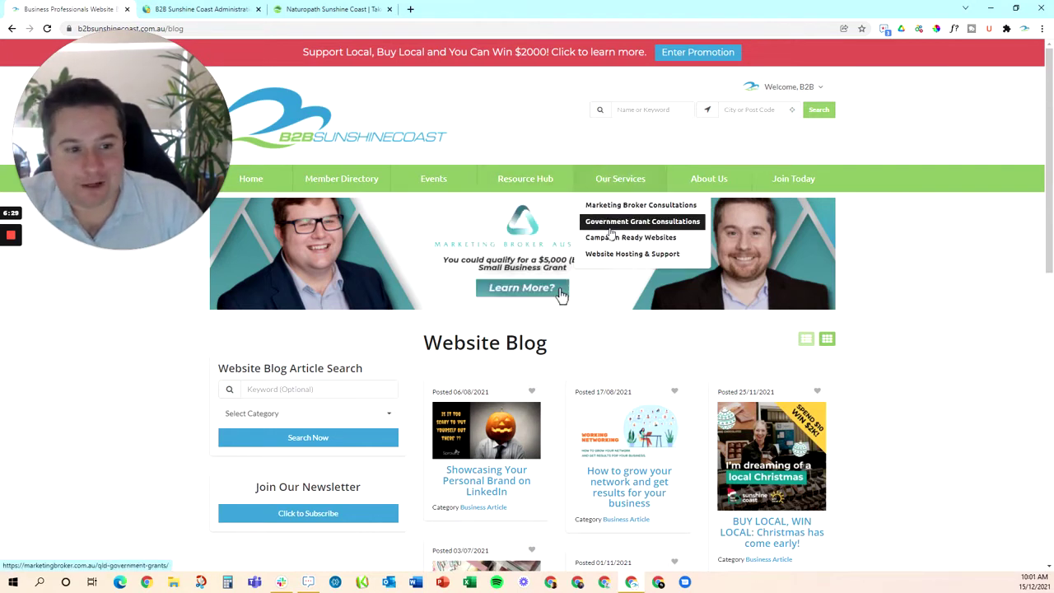
{"action": "right_click", "coordinate": [609, 213]}
{"action": "left_click", "coordinate": [638, 223]}
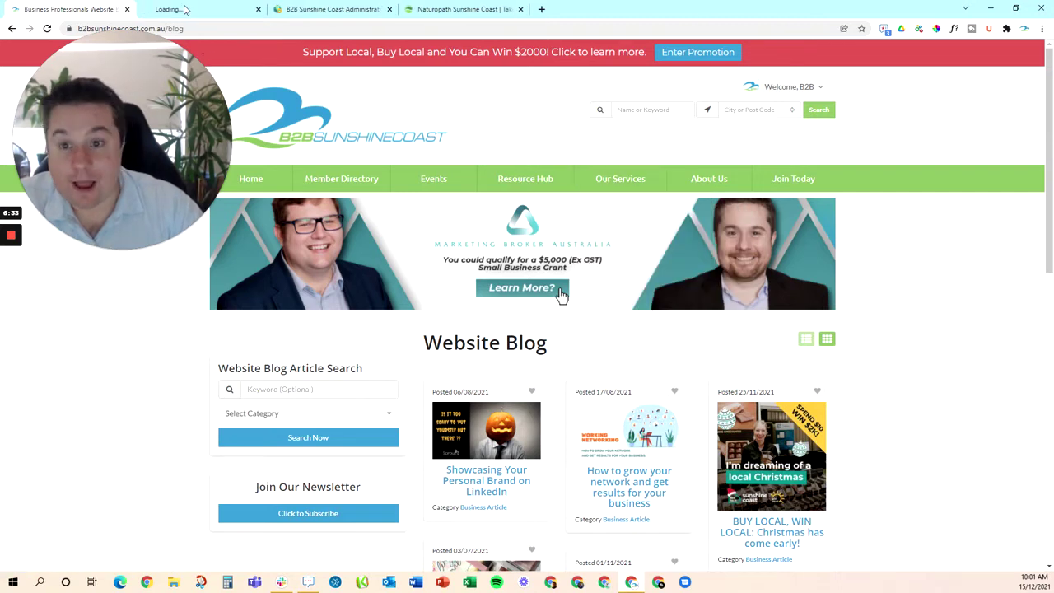
{"action": "left_click", "coordinate": [184, 8]}
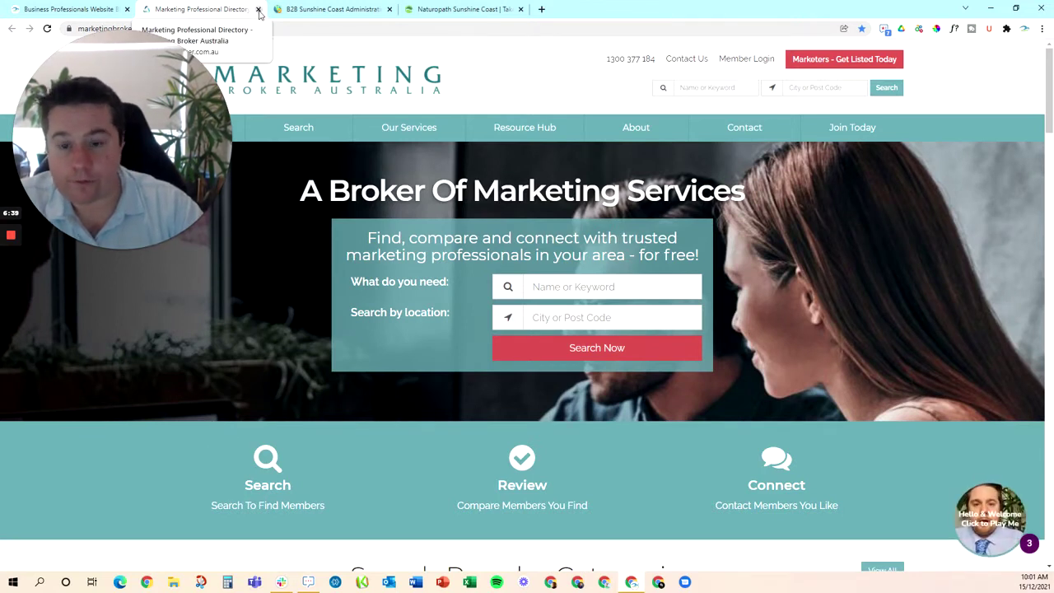
{"action": "mouse_move", "coordinate": [259, 128]}
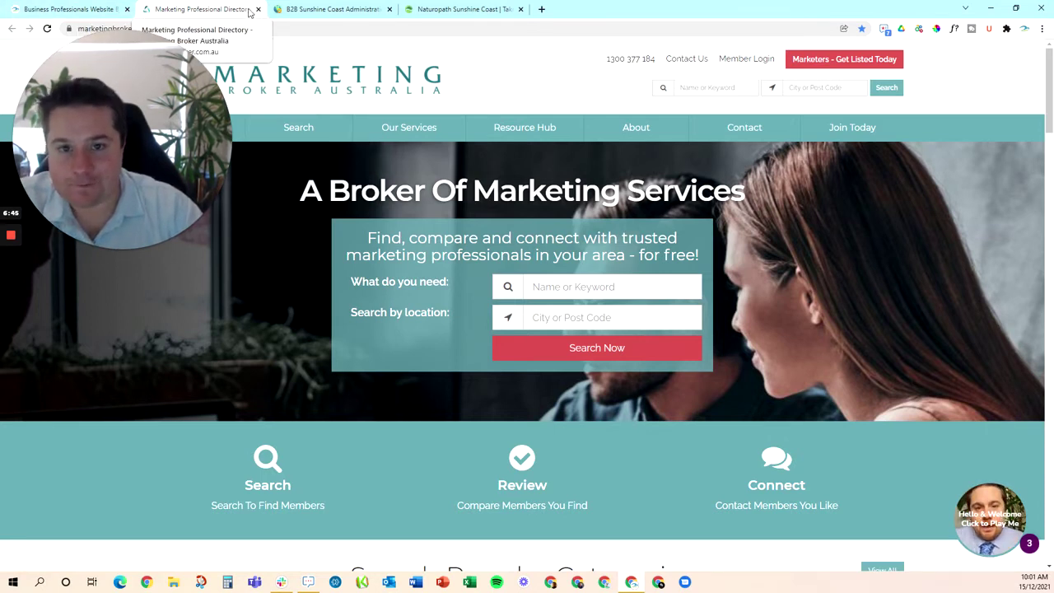
Return to the B2B Sunshine Coast site, open the Join Today page and view its introduction
{"action": "left_click", "coordinate": [78, 9]}
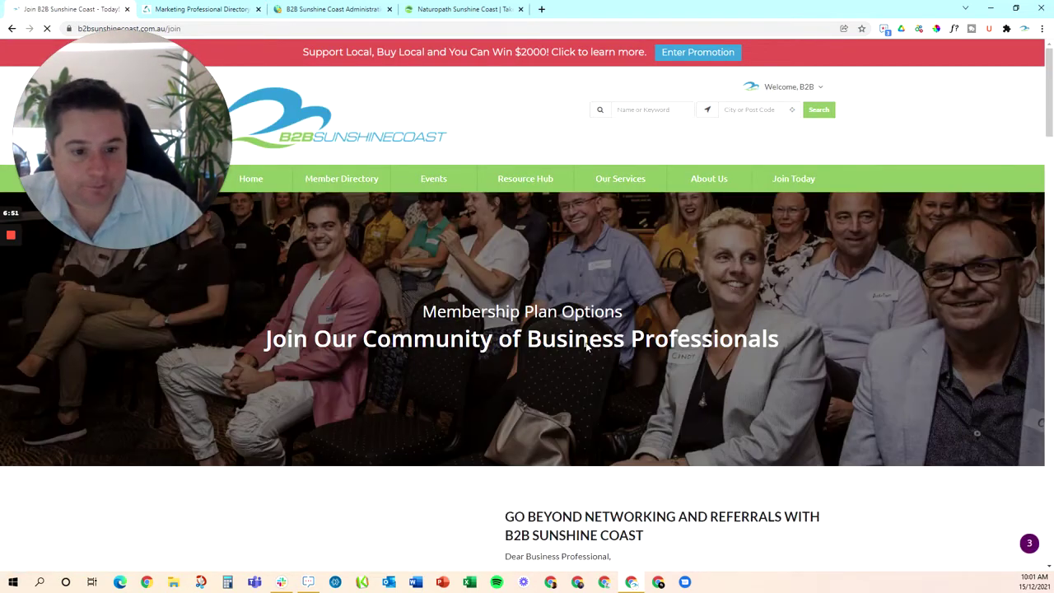
{"action": "scroll", "coordinate": [581, 348], "scroll_direction": "down", "scroll_amount": 3}
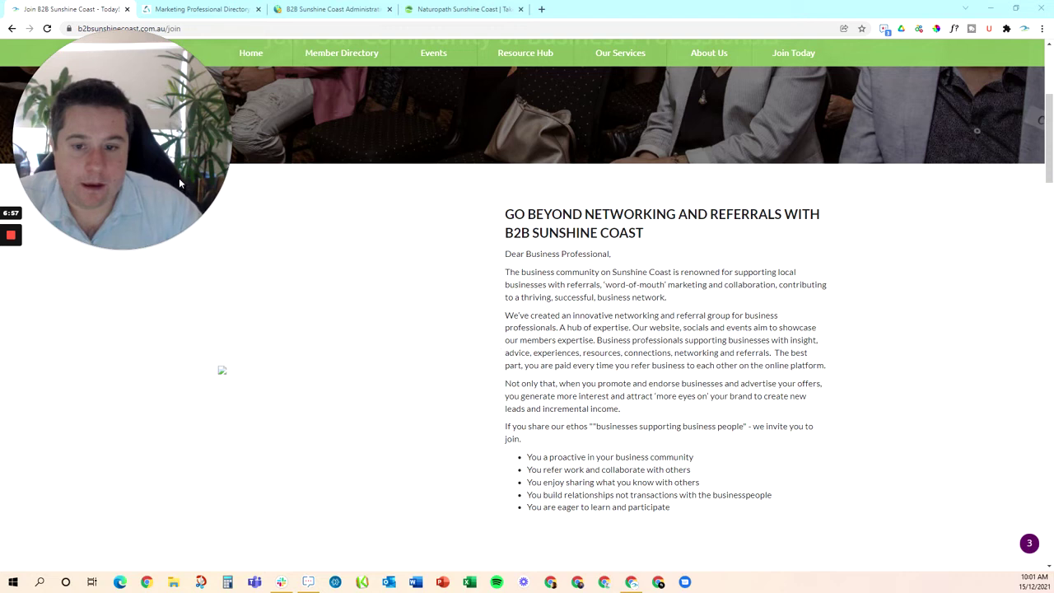
{"action": "mouse_move", "coordinate": [117, 134]}
{"action": "left_click_drag", "start_coordinate": [117, 134], "coordinate": [188, 168]}
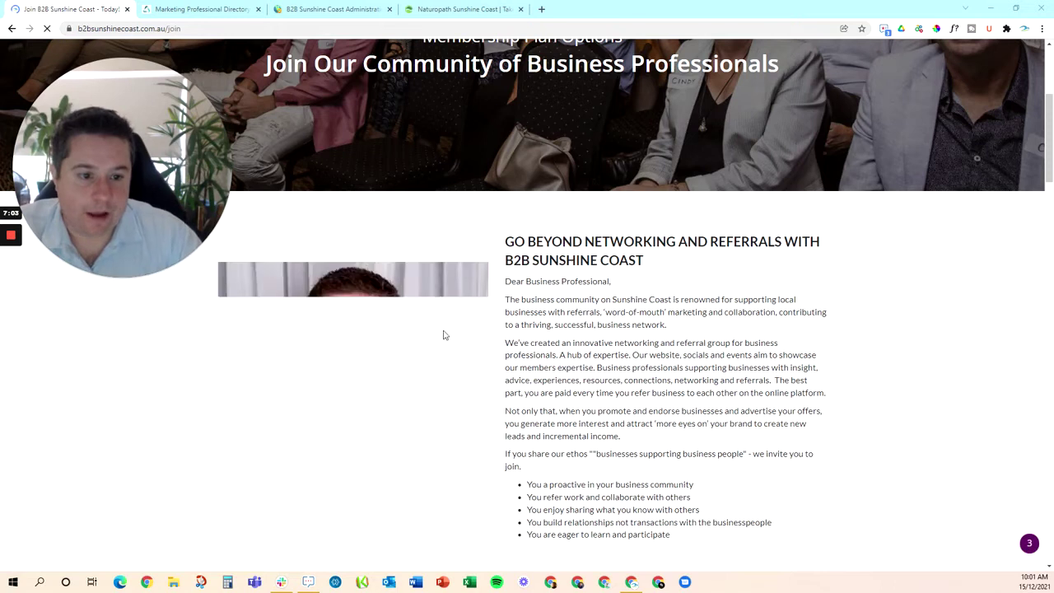
Examine the membership benefits, the Event+Coaching, Coaching and Networking Partner plans, the Qoin payment information and the video testimonials
{"action": "scroll", "coordinate": [461, 325], "scroll_direction": "down", "scroll_amount": 6}
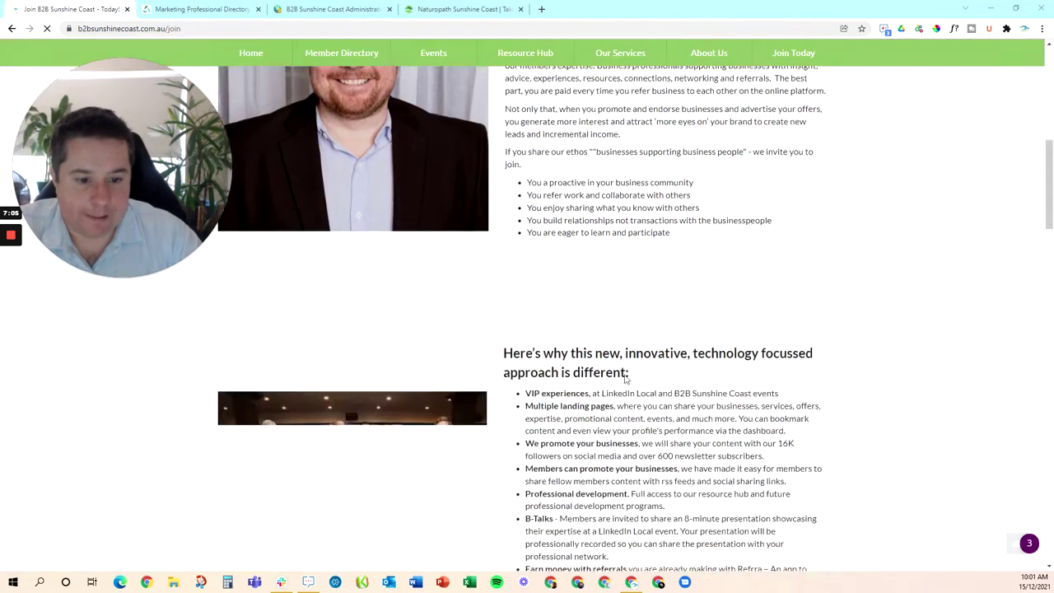
{"action": "scroll", "coordinate": [461, 325], "scroll_direction": "down", "scroll_amount": 3}
{"action": "scroll", "coordinate": [461, 325], "scroll_direction": "down", "scroll_amount": 1}
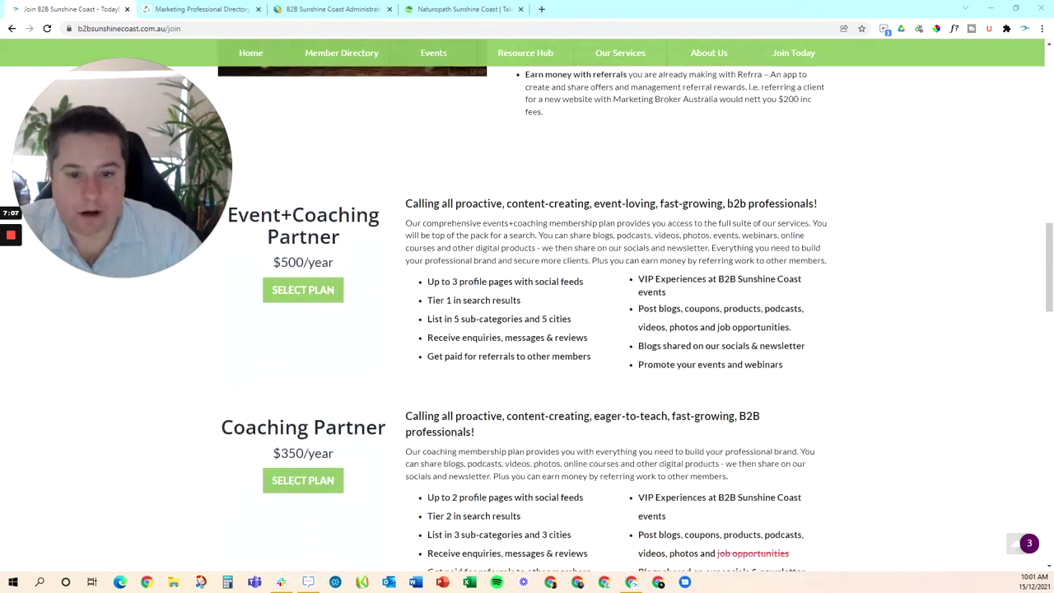
{"action": "scroll", "coordinate": [577, 403], "scroll_direction": "down", "scroll_amount": 8}
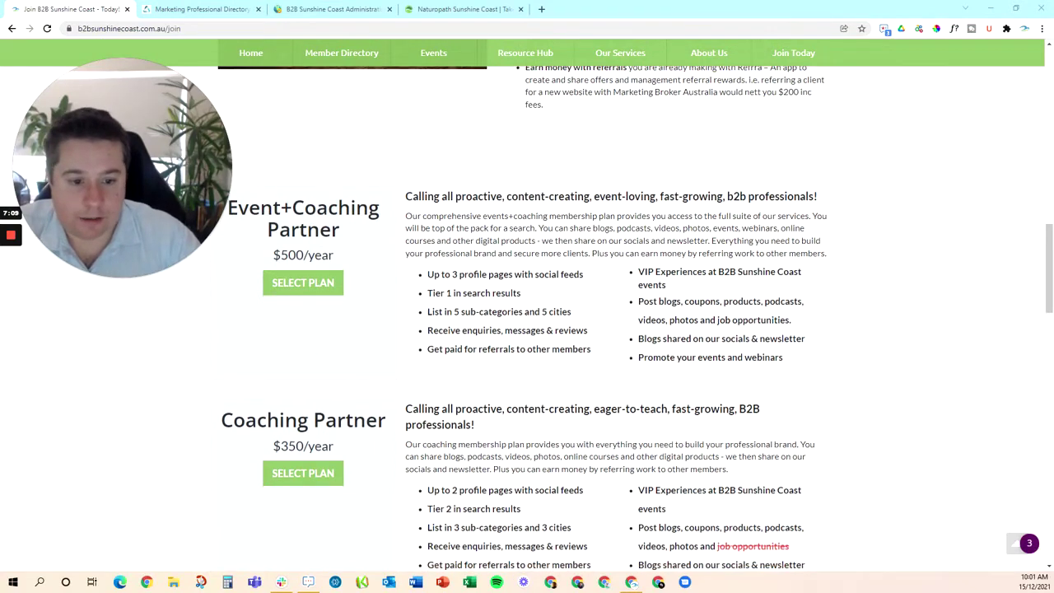
{"action": "scroll", "coordinate": [468, 409], "scroll_direction": "down", "scroll_amount": 2}
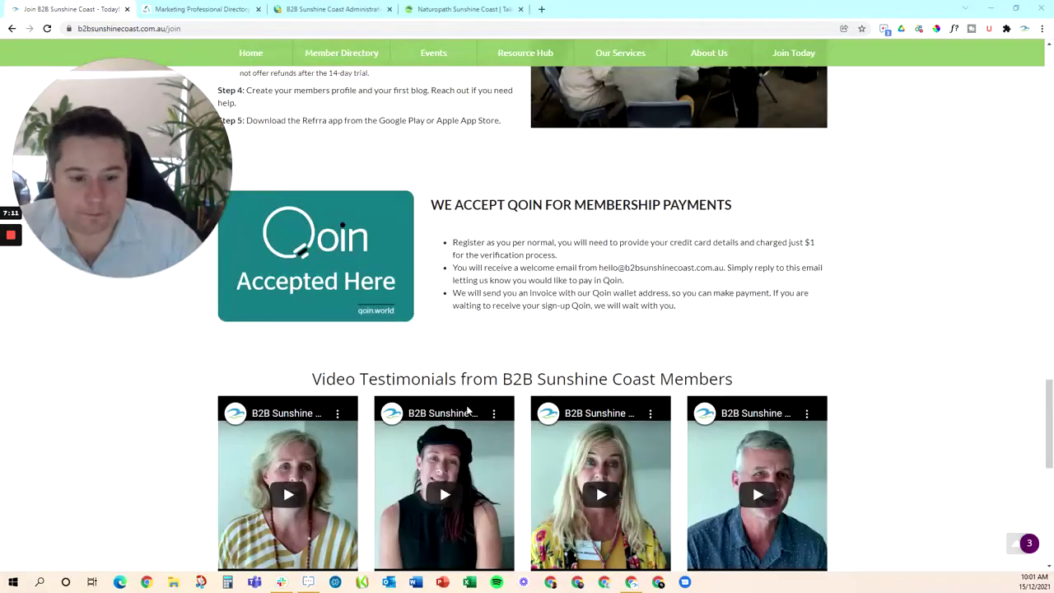
{"action": "scroll", "coordinate": [387, 400], "scroll_direction": "up", "scroll_amount": 5}
{"action": "scroll", "coordinate": [336, 165], "scroll_direction": "up", "scroll_amount": 2}
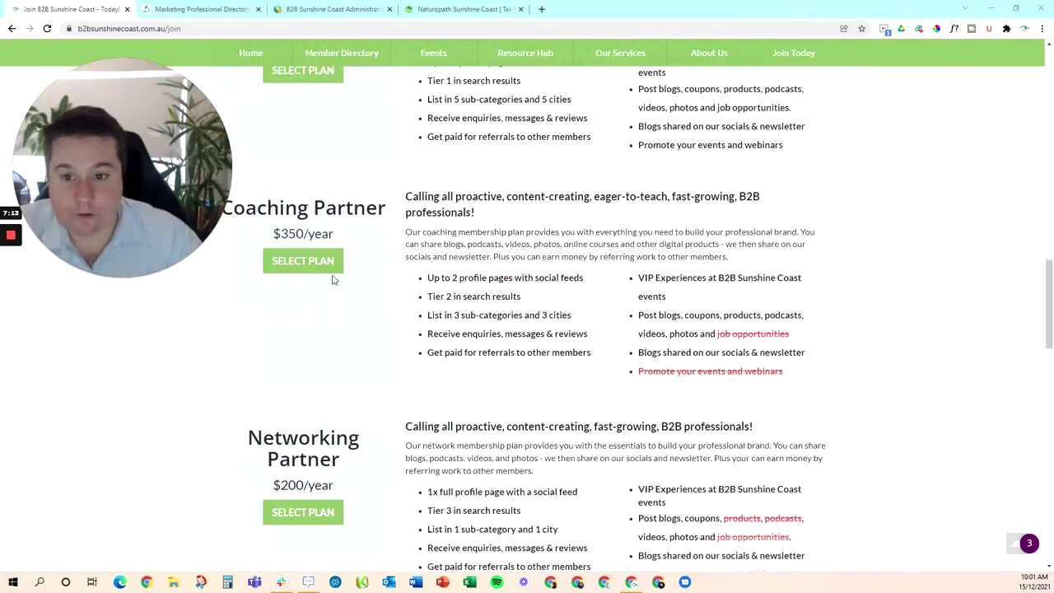
Select the $350/year Coaching Partner plan and continue to the member dashboard of the logged-in account
{"action": "left_click", "coordinate": [302, 264]}
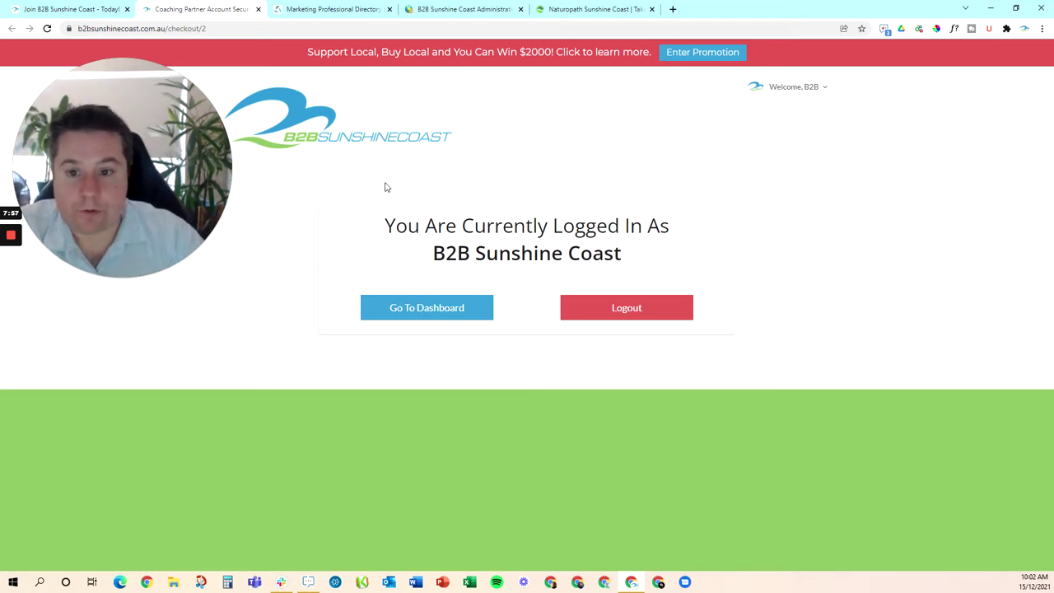
{"action": "left_click", "coordinate": [407, 316]}
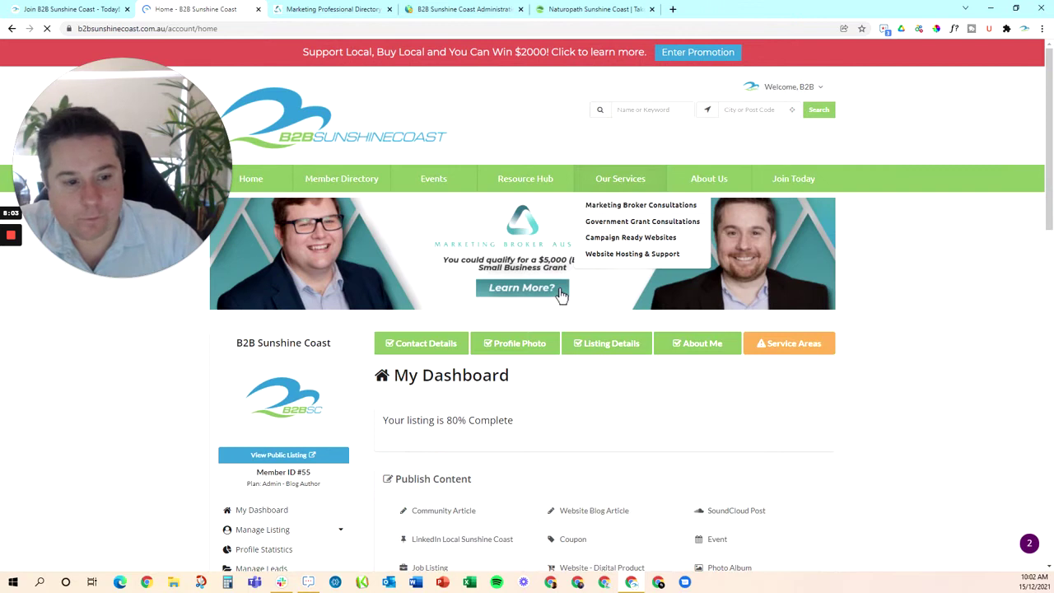
Examine the dashboard's listing progress, content publishing options, listing management links, account details, QR code and member badge code
{"action": "scroll", "coordinate": [560, 295], "scroll_direction": "down", "scroll_amount": 3}
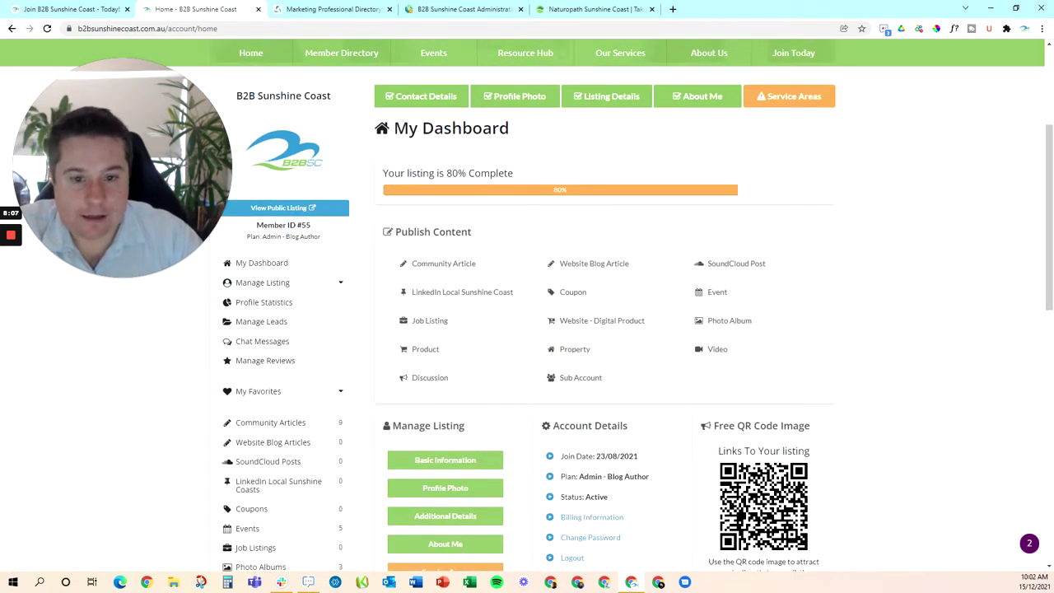
{"action": "scroll", "coordinate": [418, 285], "scroll_direction": "up", "scroll_amount": 3}
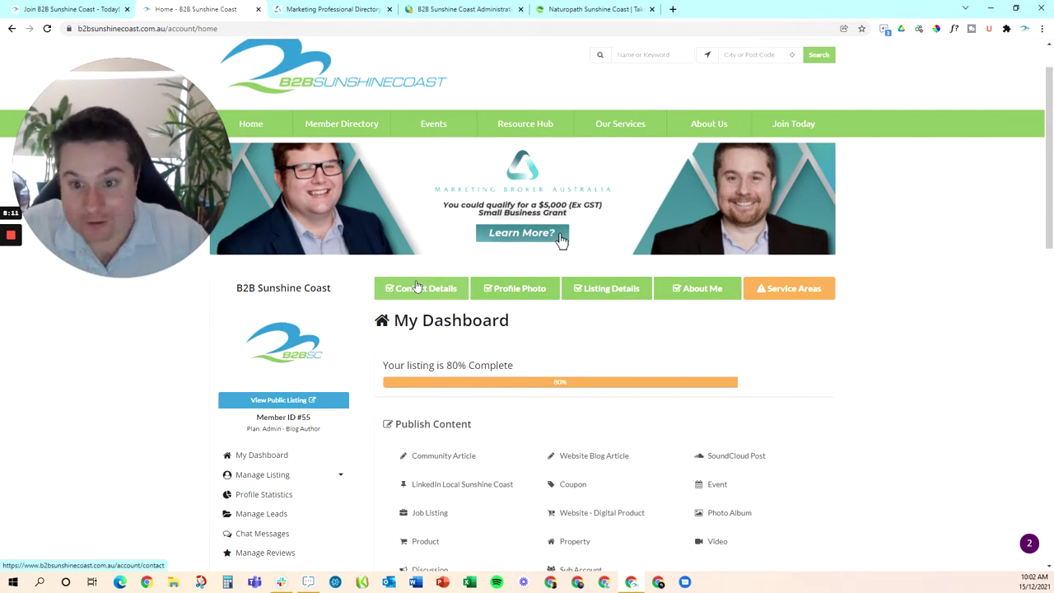
{"action": "scroll", "coordinate": [444, 280], "scroll_direction": "down", "scroll_amount": 2}
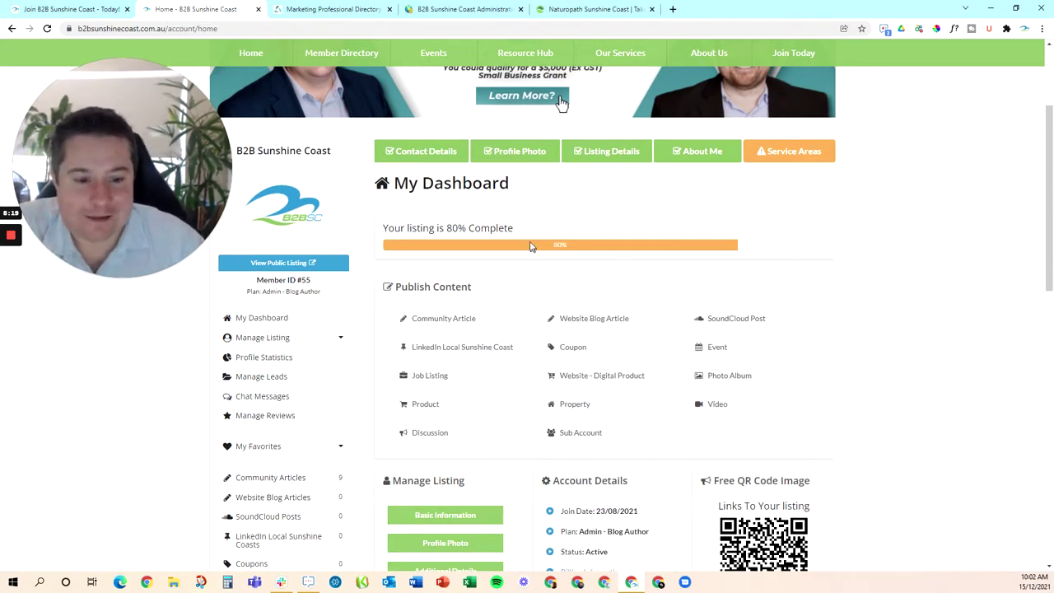
{"action": "scroll", "coordinate": [517, 244], "scroll_direction": "down", "scroll_amount": 1}
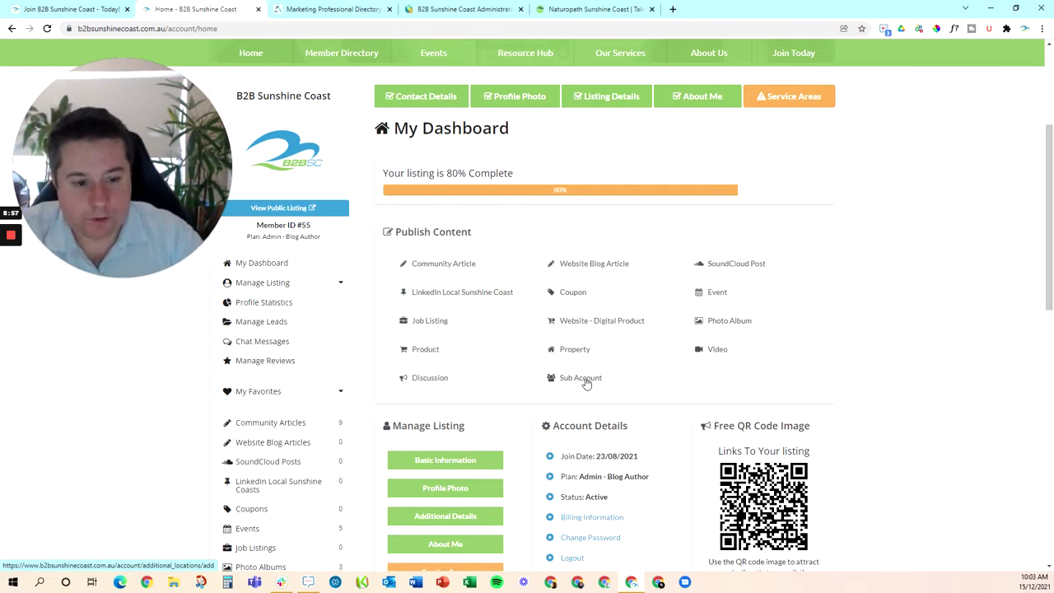
{"action": "scroll", "coordinate": [584, 380], "scroll_direction": "down", "scroll_amount": 1}
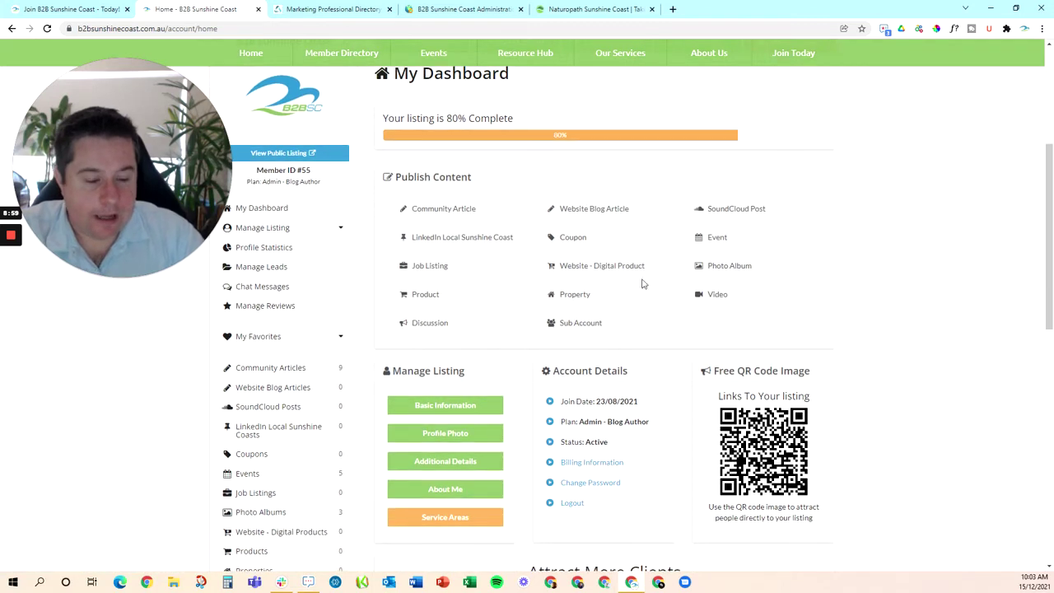
{"action": "scroll", "coordinate": [616, 337], "scroll_direction": "down", "scroll_amount": 3}
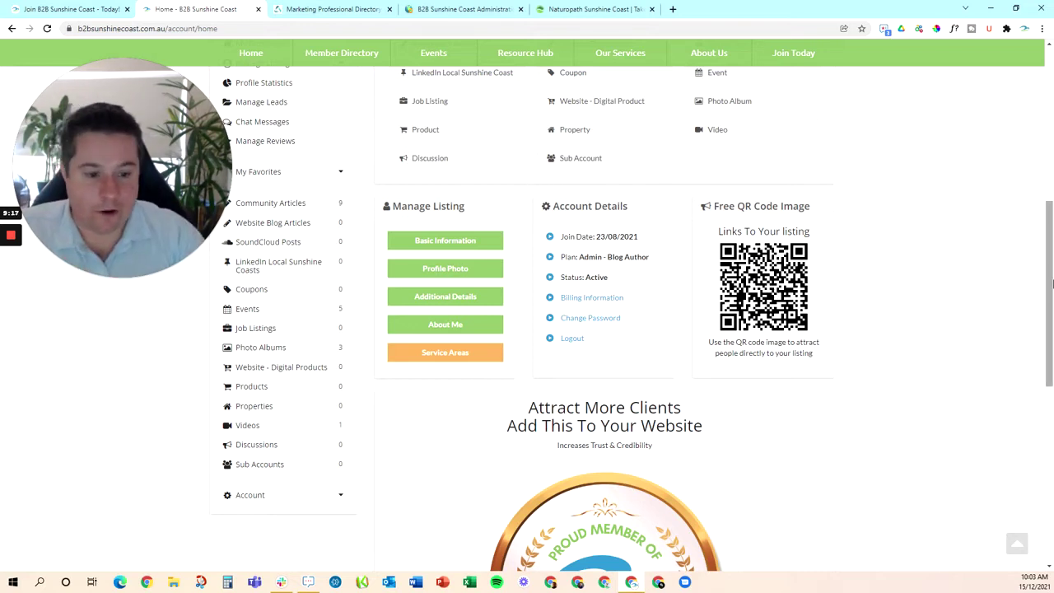
{"action": "scroll", "coordinate": [579, 415], "scroll_direction": "down", "scroll_amount": 3}
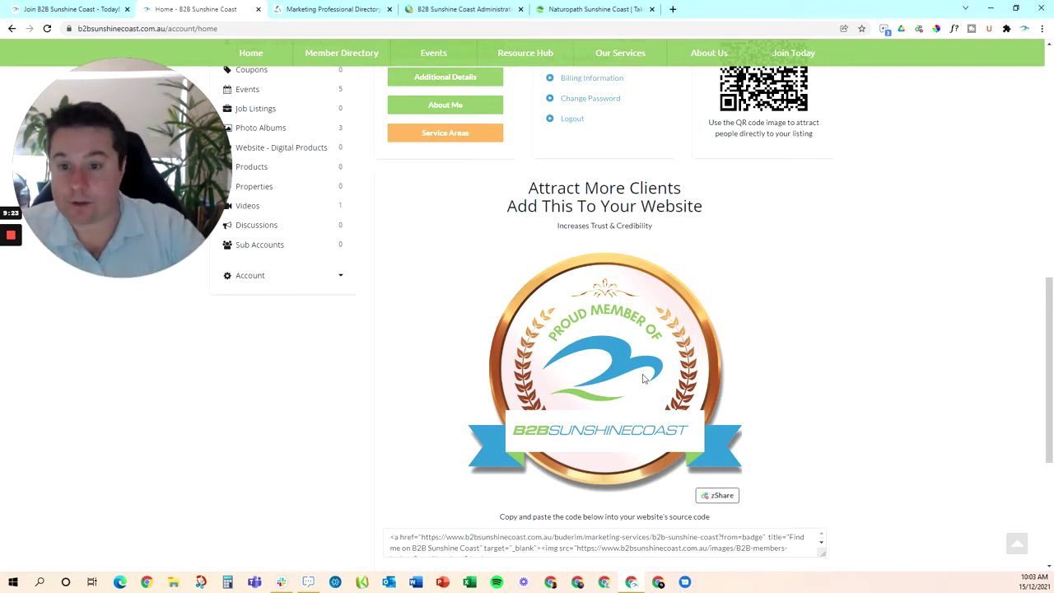
{"action": "scroll", "coordinate": [716, 338], "scroll_direction": "down", "scroll_amount": 2}
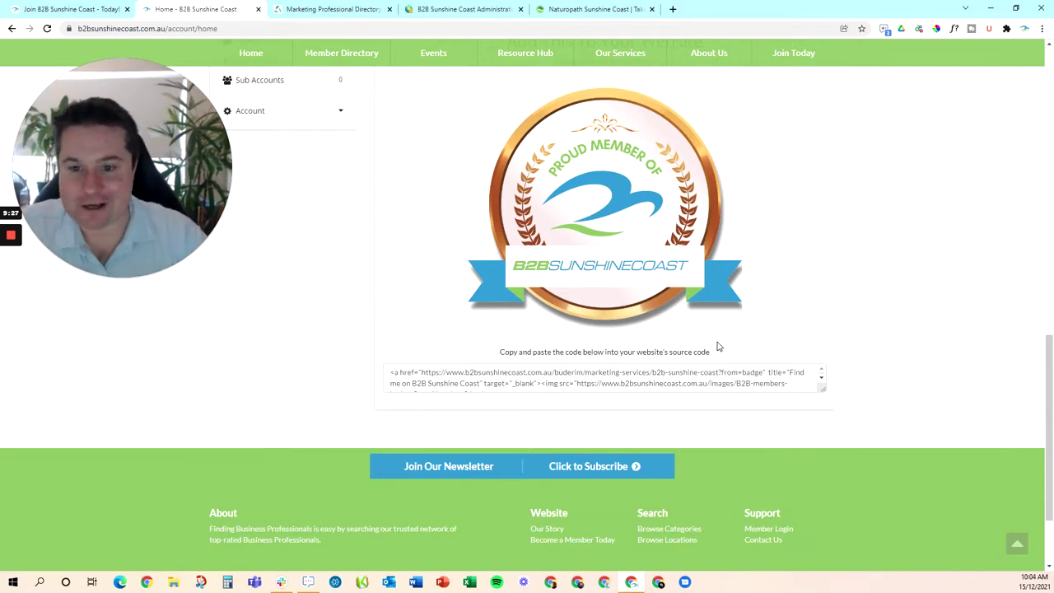
{"action": "scroll", "coordinate": [675, 338], "scroll_direction": "down", "scroll_amount": 1}
{"action": "scroll", "coordinate": [663, 334], "scroll_direction": "up", "scroll_amount": 4}
{"action": "scroll", "coordinate": [663, 335], "scroll_direction": "up", "scroll_amount": 4}
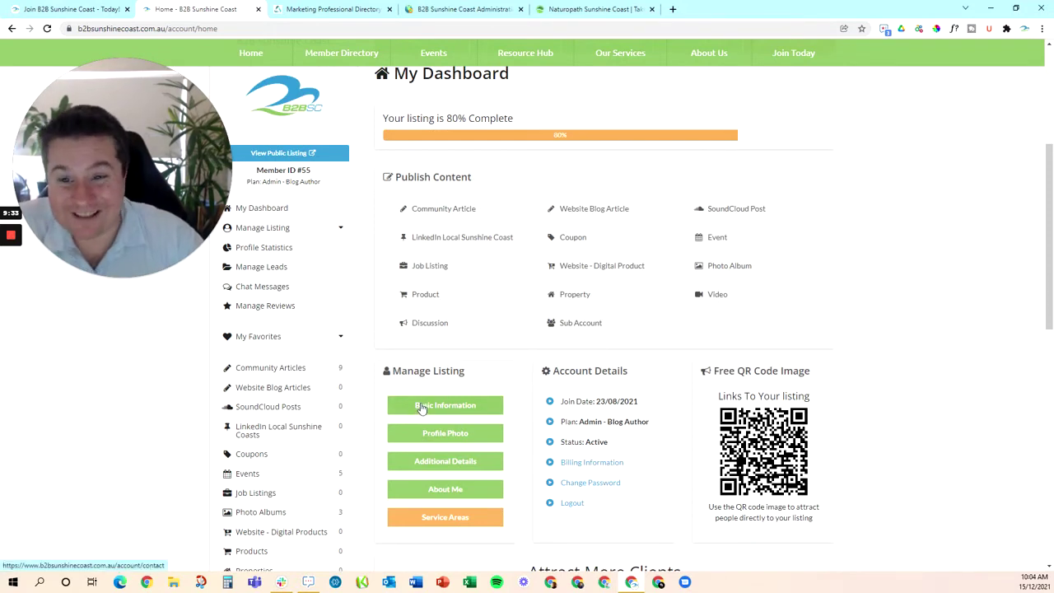
Open the listing's Basic Information, review the contact, location and website link fields, and save to continue
{"action": "left_click", "coordinate": [419, 408]}
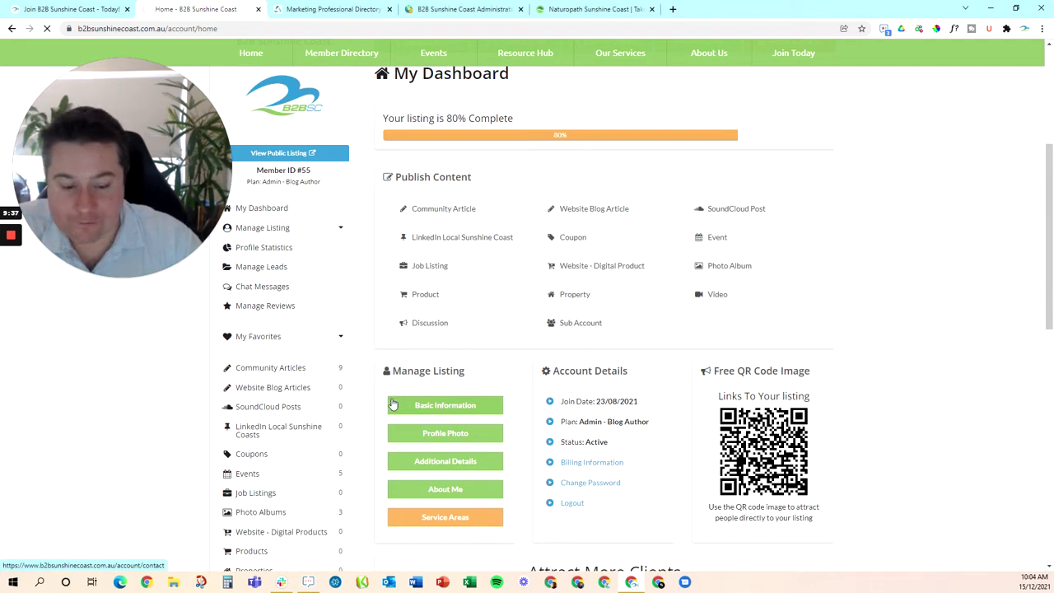
{"action": "scroll", "coordinate": [428, 400], "scroll_direction": "down", "scroll_amount": 2}
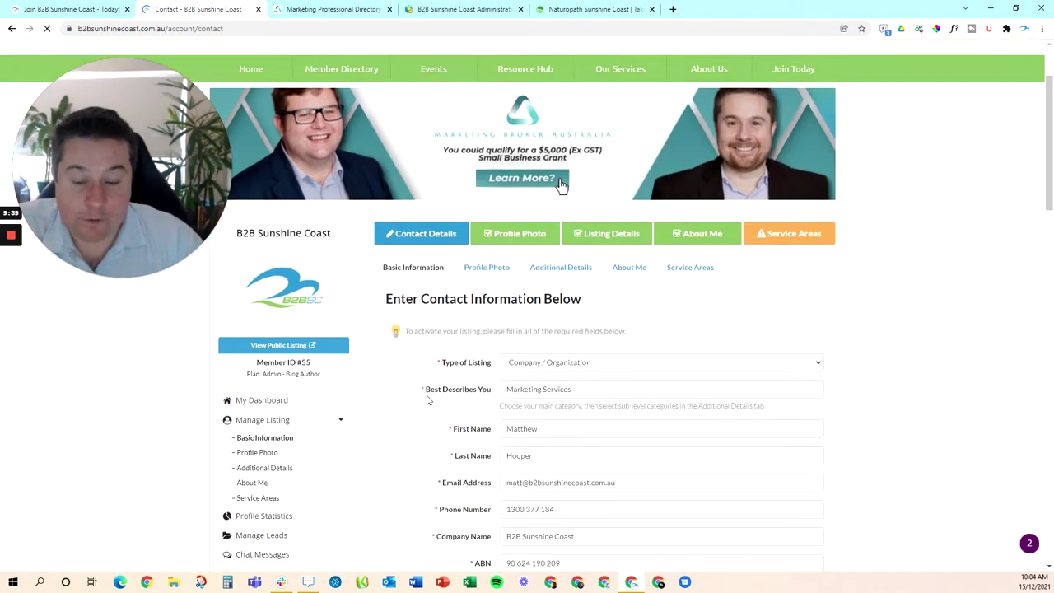
{"action": "scroll", "coordinate": [560, 183], "scroll_direction": "down", "scroll_amount": 2}
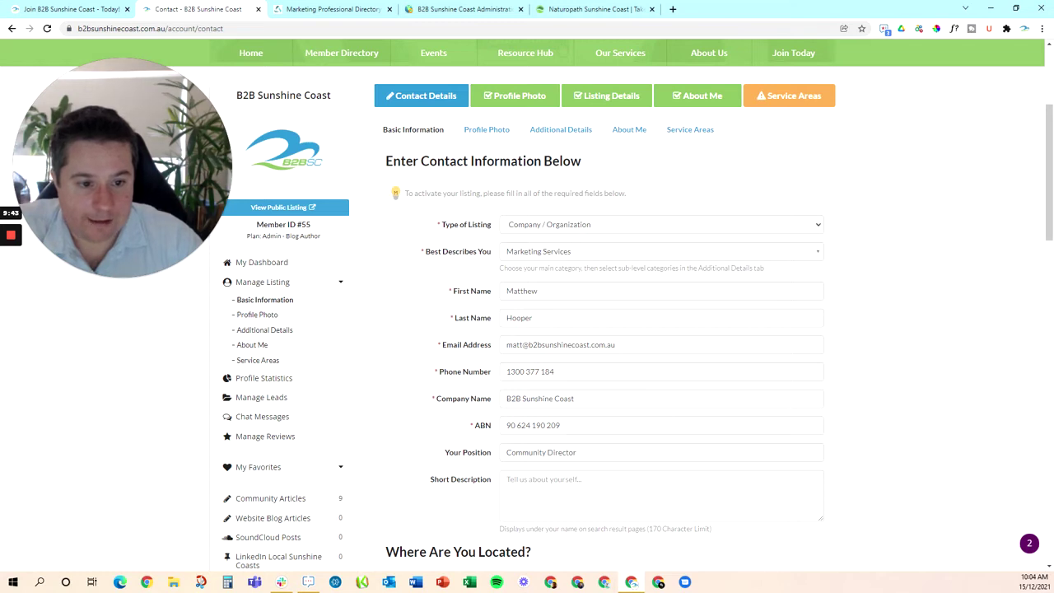
{"action": "scroll", "coordinate": [554, 270], "scroll_direction": "down", "scroll_amount": 5}
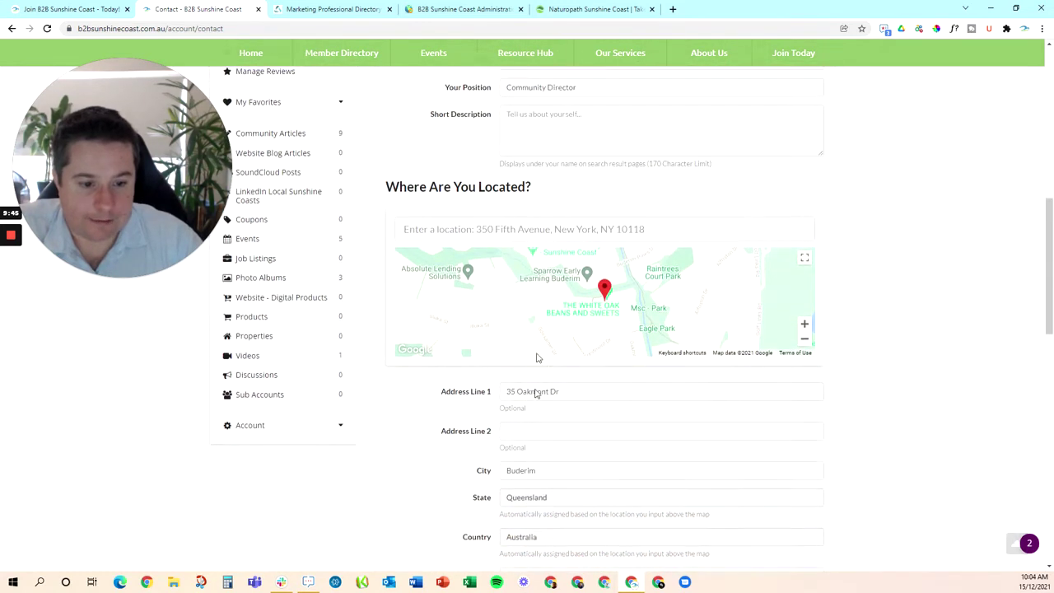
{"action": "scroll", "coordinate": [554, 270], "scroll_direction": "down", "scroll_amount": 6}
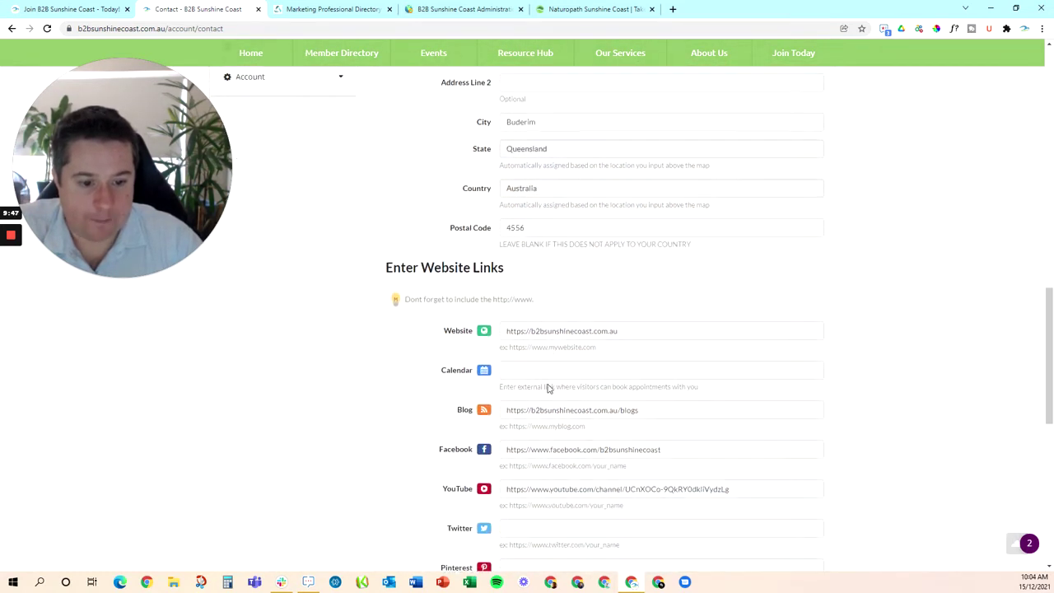
{"action": "scroll", "coordinate": [554, 329], "scroll_direction": "down", "scroll_amount": 3}
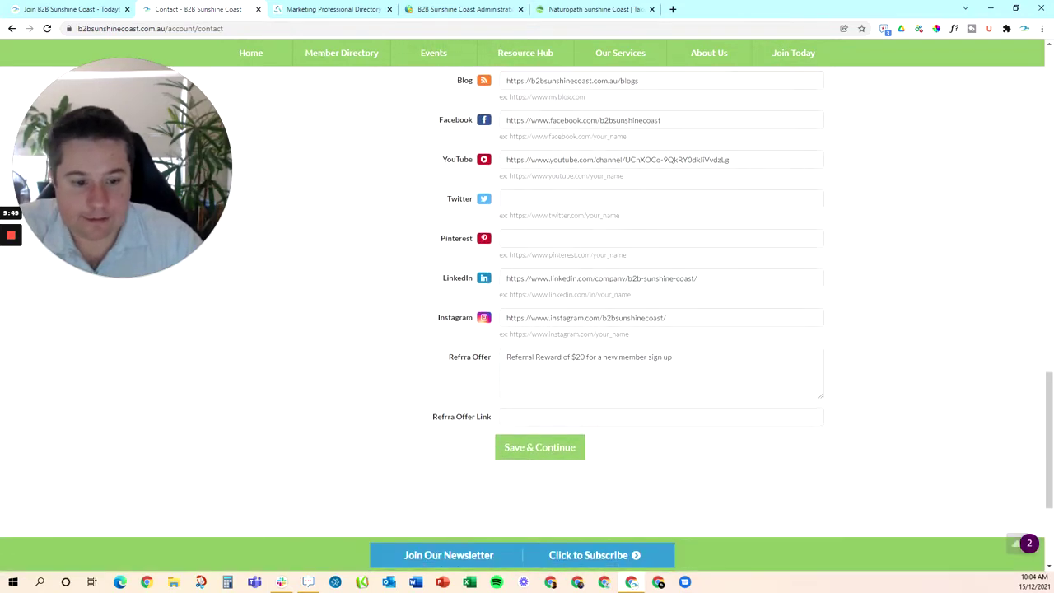
{"action": "left_click", "coordinate": [520, 454]}
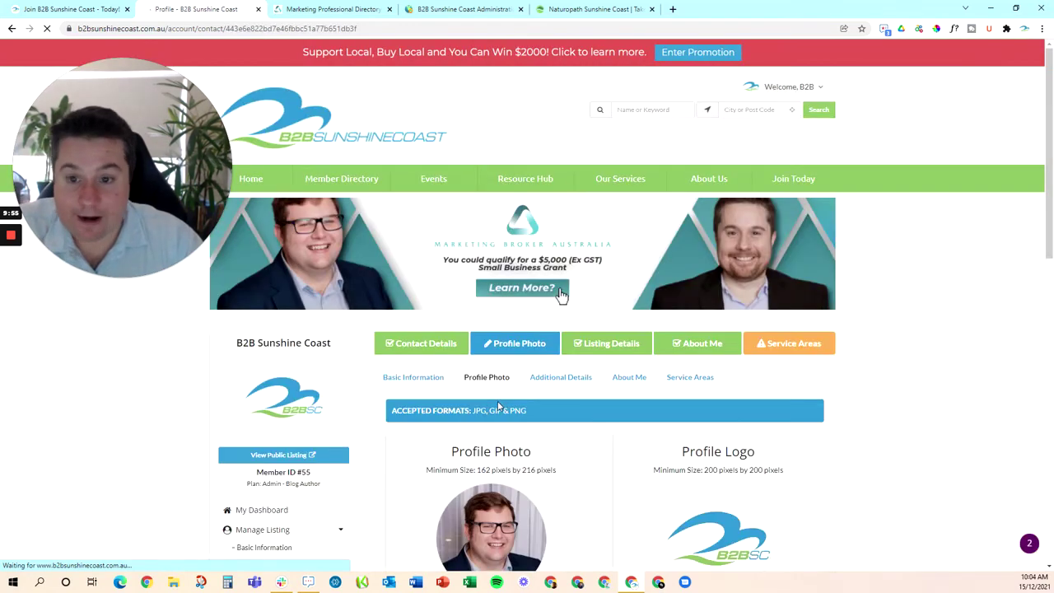
Review the profile photo, logo and cover photo options, and continue to the Additional Details section
{"action": "scroll", "coordinate": [498, 402], "scroll_direction": "down", "scroll_amount": 2}
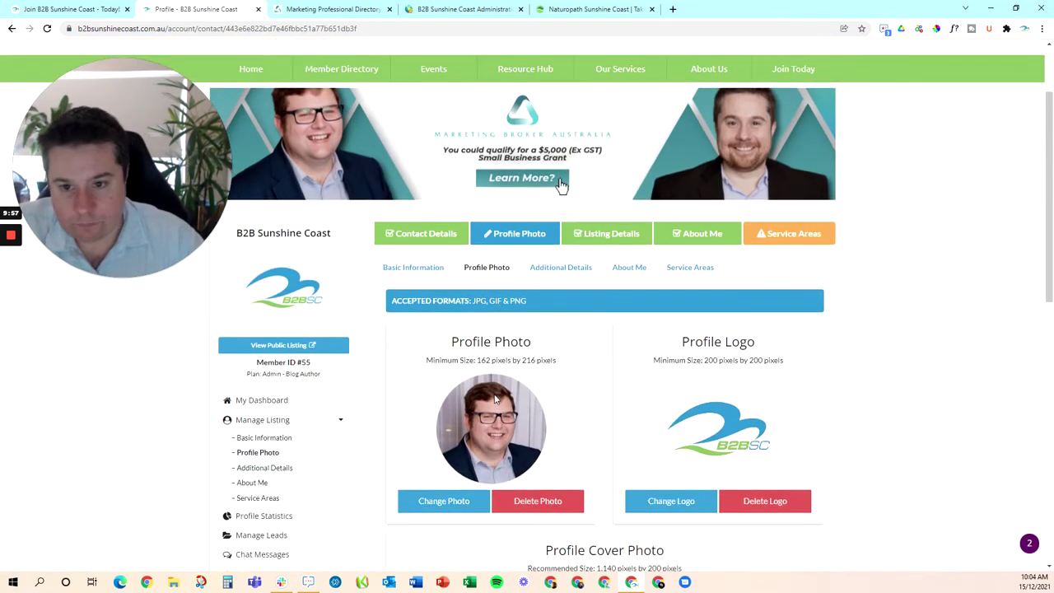
{"action": "scroll", "coordinate": [494, 397], "scroll_direction": "down", "scroll_amount": 2}
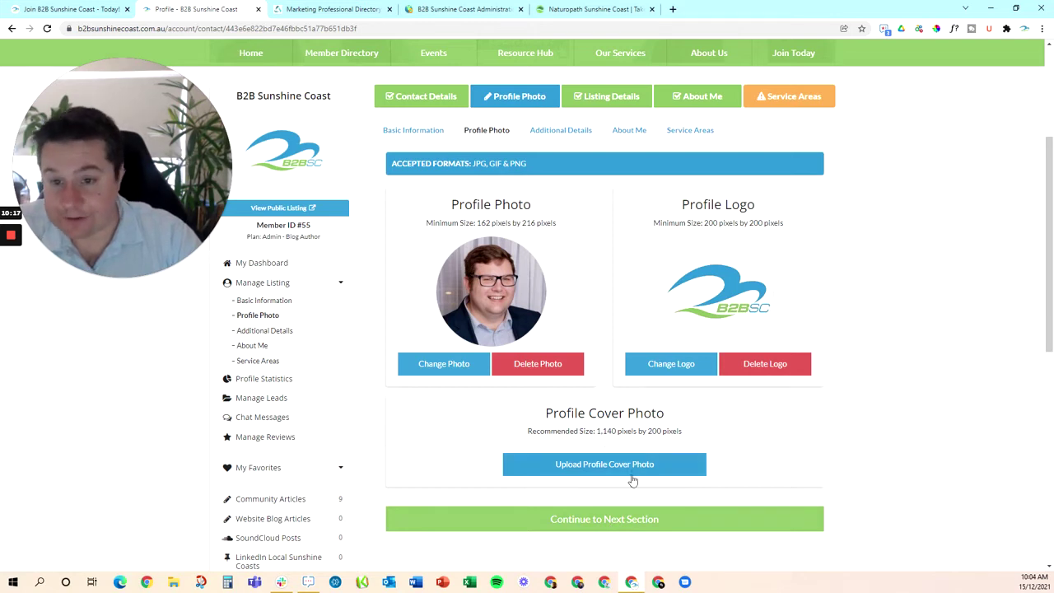
{"action": "left_click", "coordinate": [594, 520]}
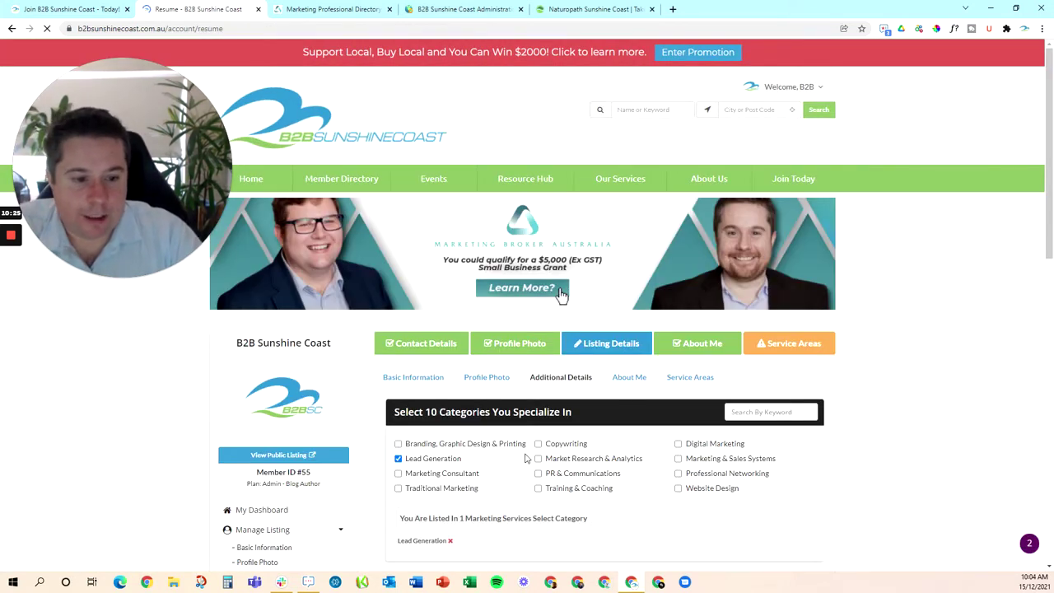
Review the specialty categories and business details in Additional Details, and save to continue
{"action": "scroll", "coordinate": [527, 458], "scroll_direction": "down", "scroll_amount": 2}
{"action": "scroll", "coordinate": [600, 422], "scroll_direction": "down", "scroll_amount": 3}
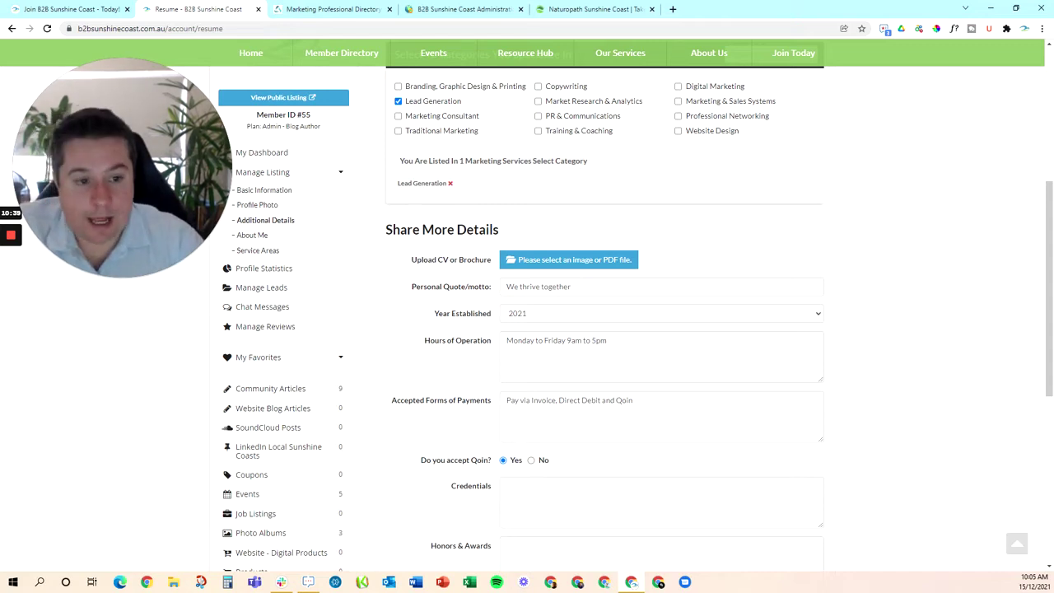
{"action": "scroll", "coordinate": [541, 282], "scroll_direction": "down", "scroll_amount": 3}
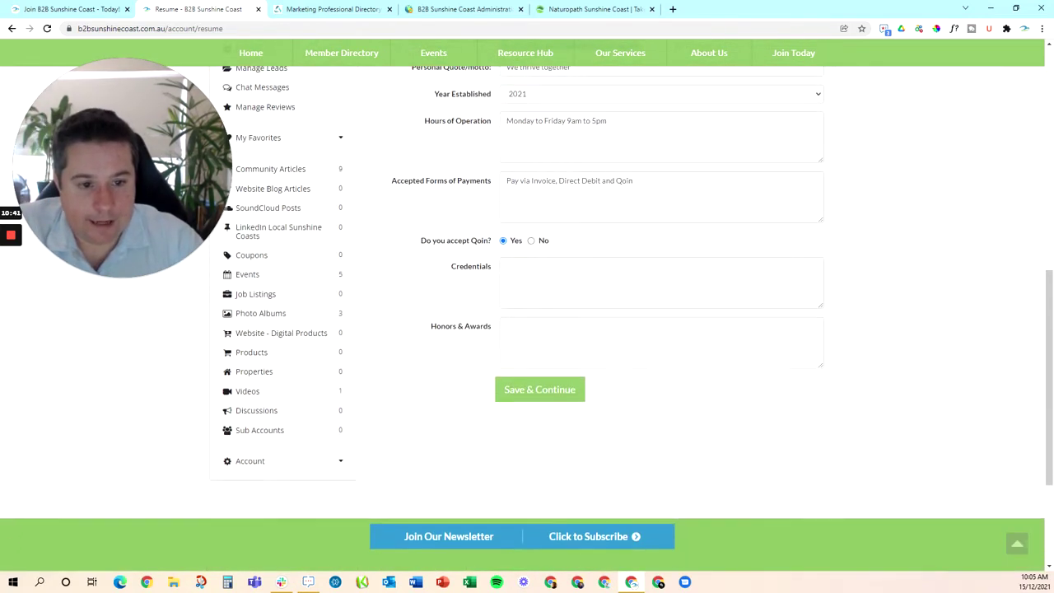
{"action": "left_click", "coordinate": [542, 392]}
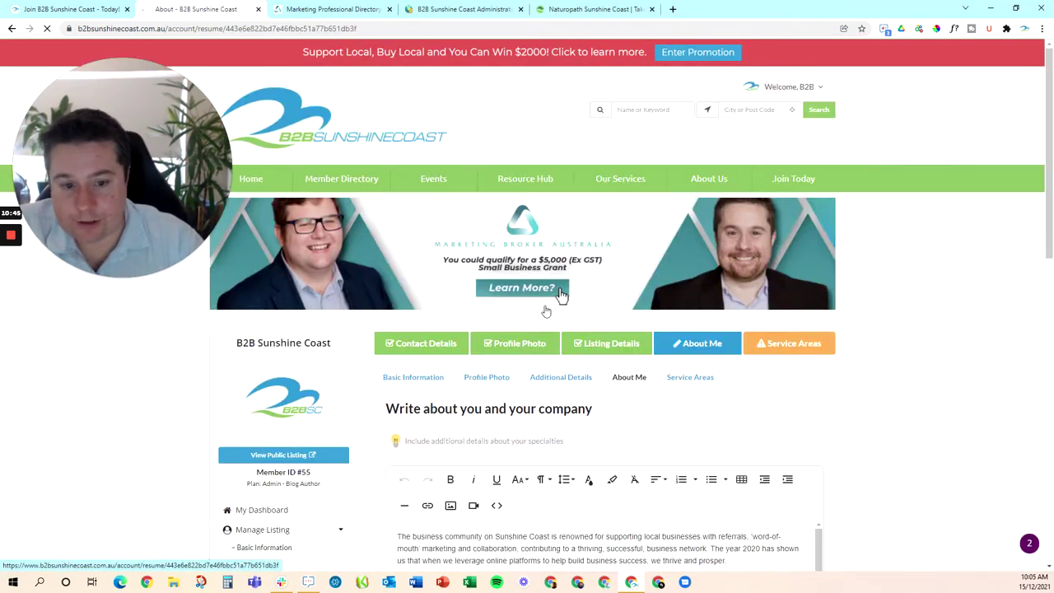
Review the company description in the About Me section and continue to Service Areas
{"action": "scroll", "coordinate": [531, 331], "scroll_direction": "down", "scroll_amount": 3}
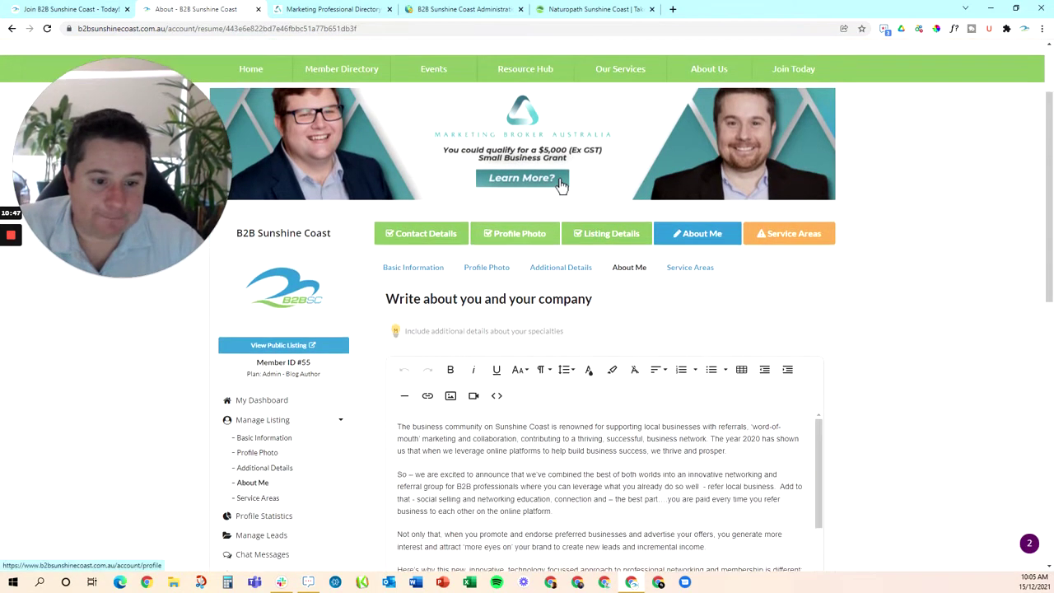
{"action": "scroll", "coordinate": [605, 330], "scroll_direction": "down", "scroll_amount": 4}
{"action": "scroll", "coordinate": [605, 247], "scroll_direction": "up", "scroll_amount": 3}
{"action": "left_click", "coordinate": [606, 414]}
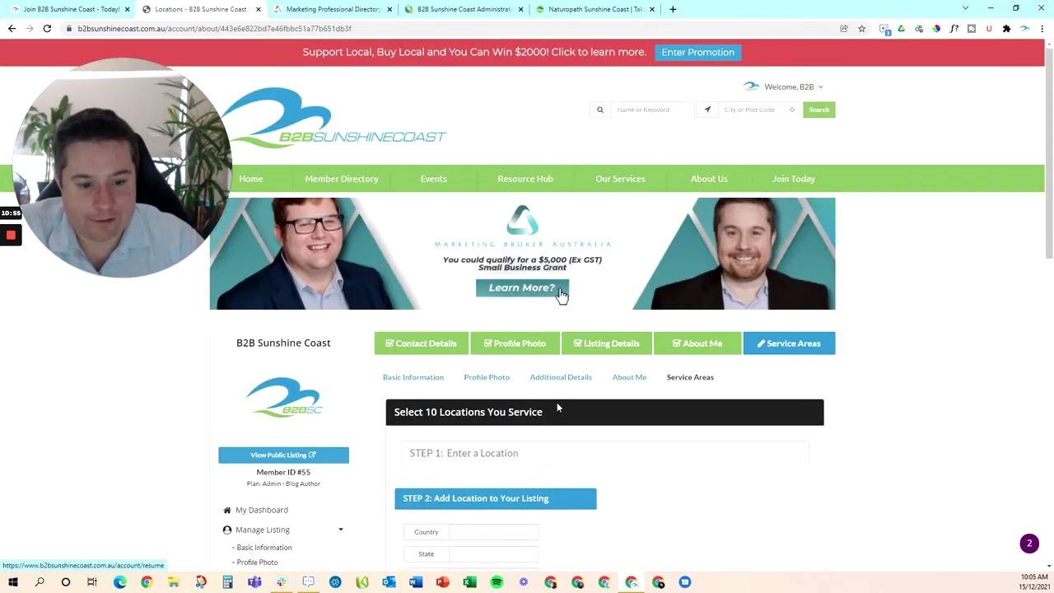
Add Sunshine Coast QLD to the listing's service locations
{"action": "scroll", "coordinate": [553, 408], "scroll_direction": "down", "scroll_amount": 1}
{"action": "scroll", "coordinate": [552, 408], "scroll_direction": "down", "scroll_amount": 2}
{"action": "left_click", "coordinate": [484, 207]}
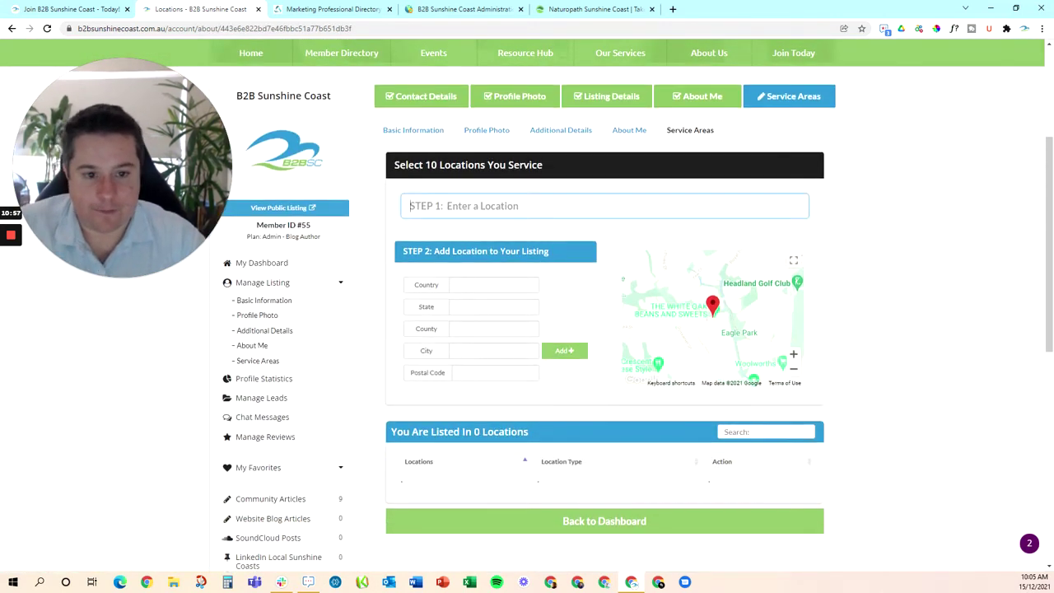
{"action": "type", "text": "Sunshine"}
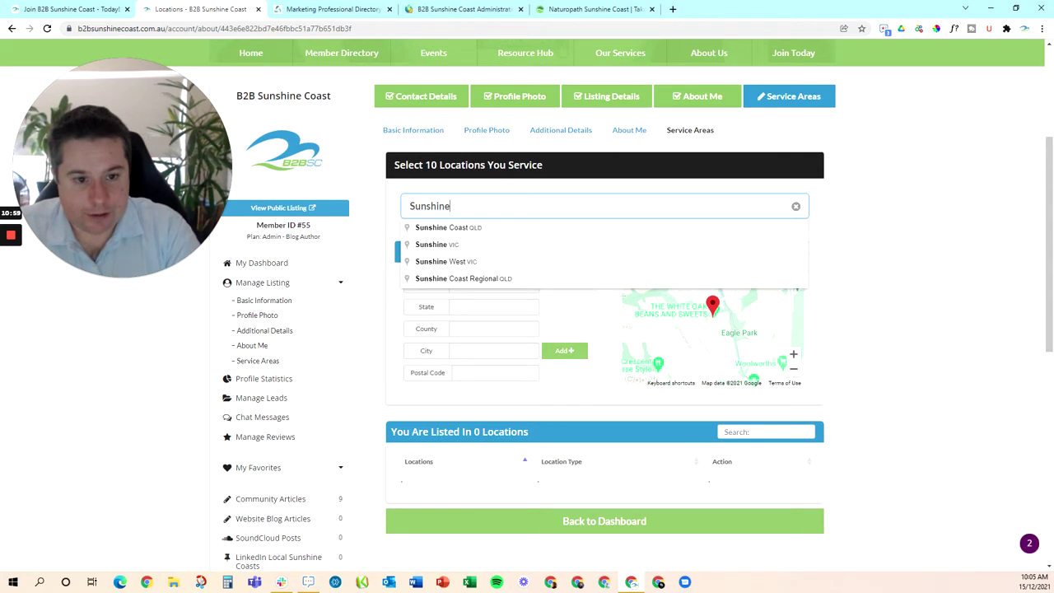
{"action": "left_click", "coordinate": [471, 228]}
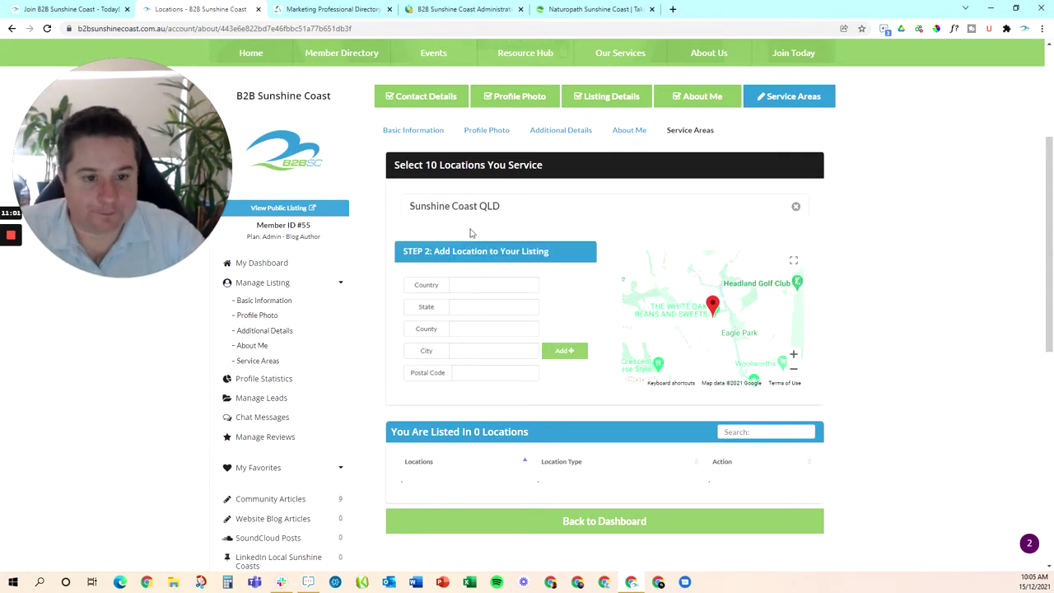
{"action": "left_click", "coordinate": [564, 352]}
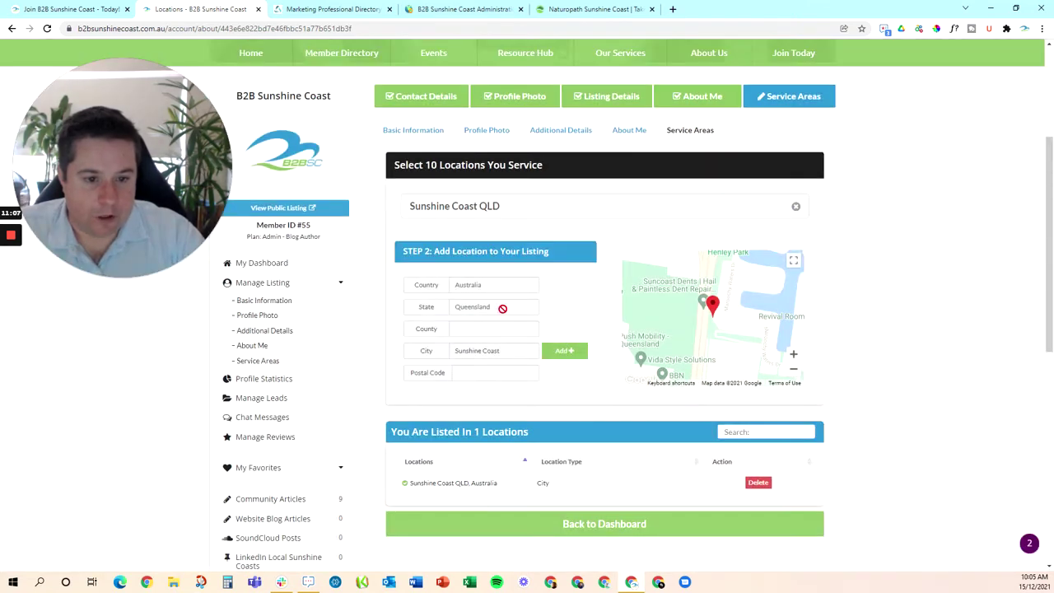
Add Noosa Heads QLD as another service location of the listing
{"action": "left_click_drag", "start_coordinate": [518, 211], "coordinate": [376, 203]}
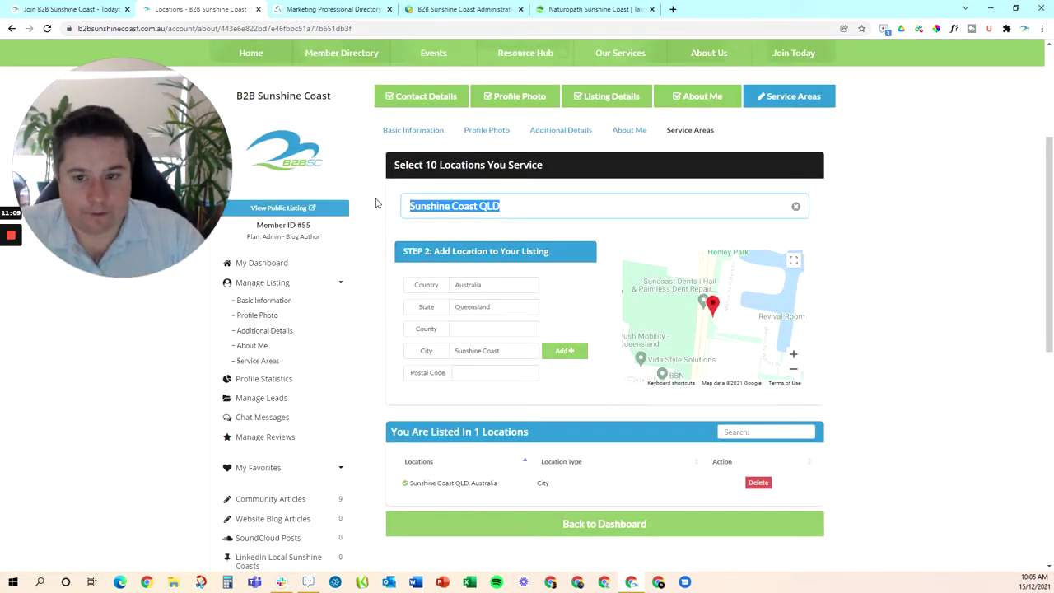
{"action": "type", "text": "Noosa"}
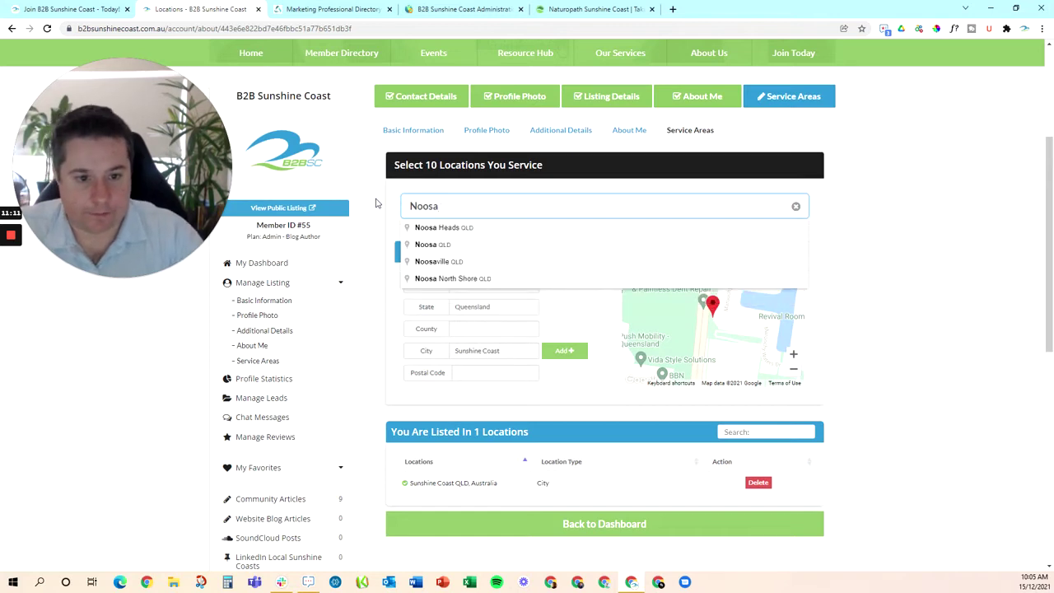
{"action": "left_click", "coordinate": [455, 228]}
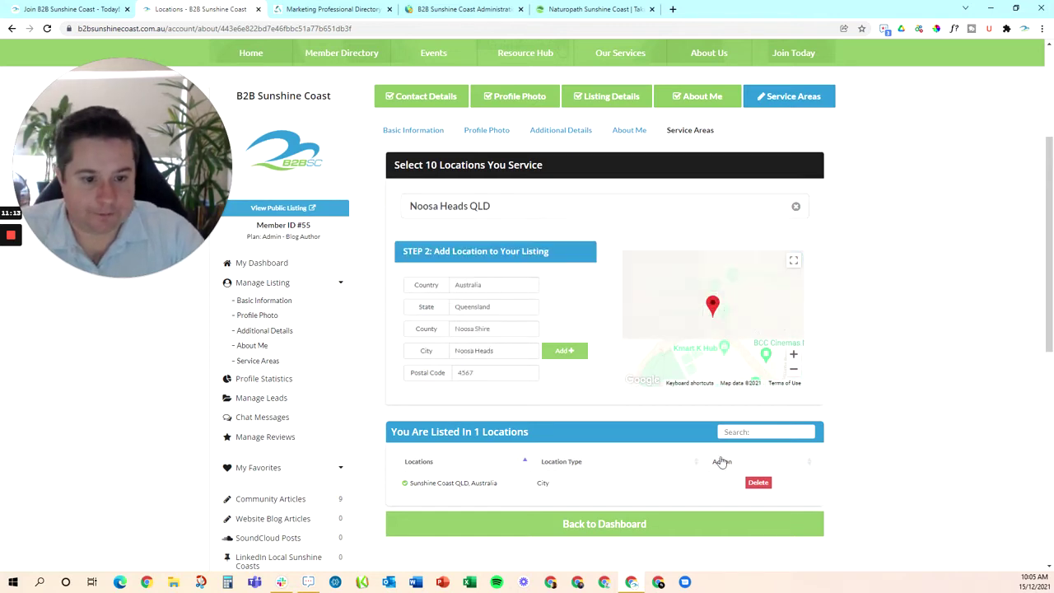
{"action": "left_click", "coordinate": [566, 351]}
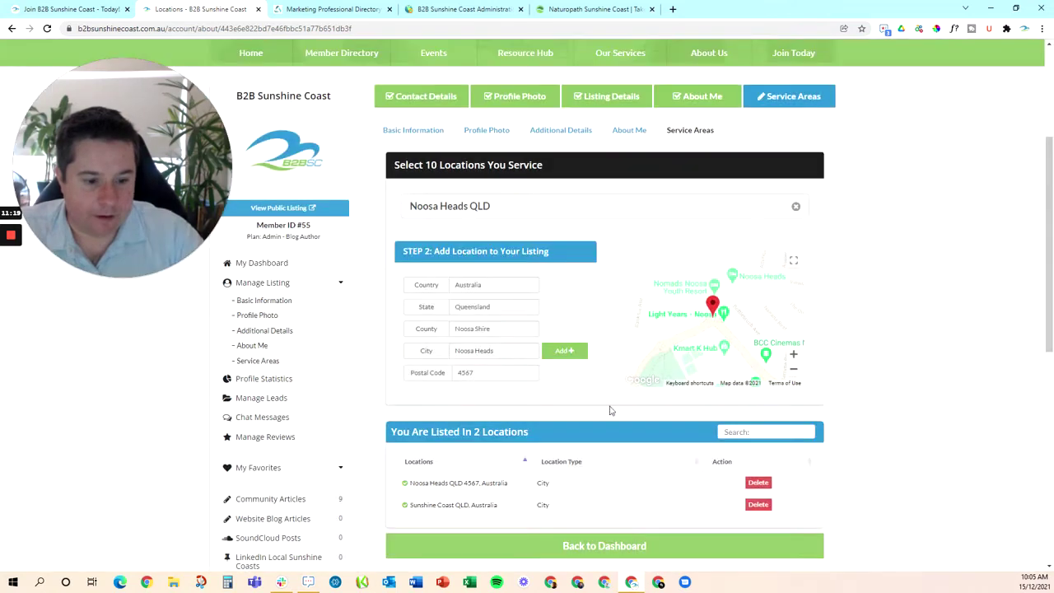
{"action": "scroll", "coordinate": [614, 513], "scroll_direction": "down", "scroll_amount": 2}
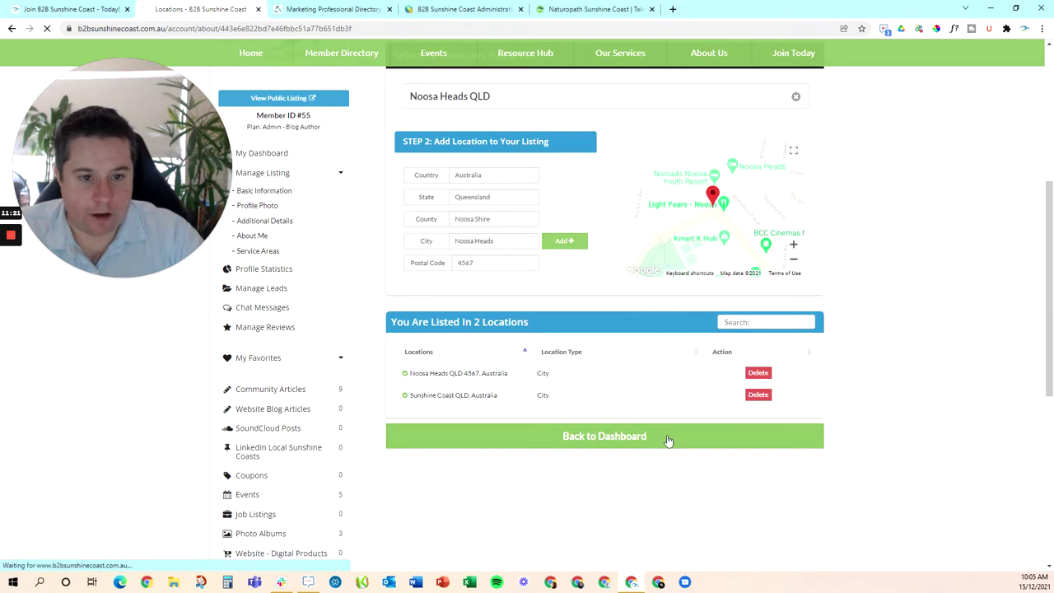
Return from the service locations to the member dashboard and look over its publishing, listing and account sections
{"action": "left_click", "coordinate": [588, 449]}
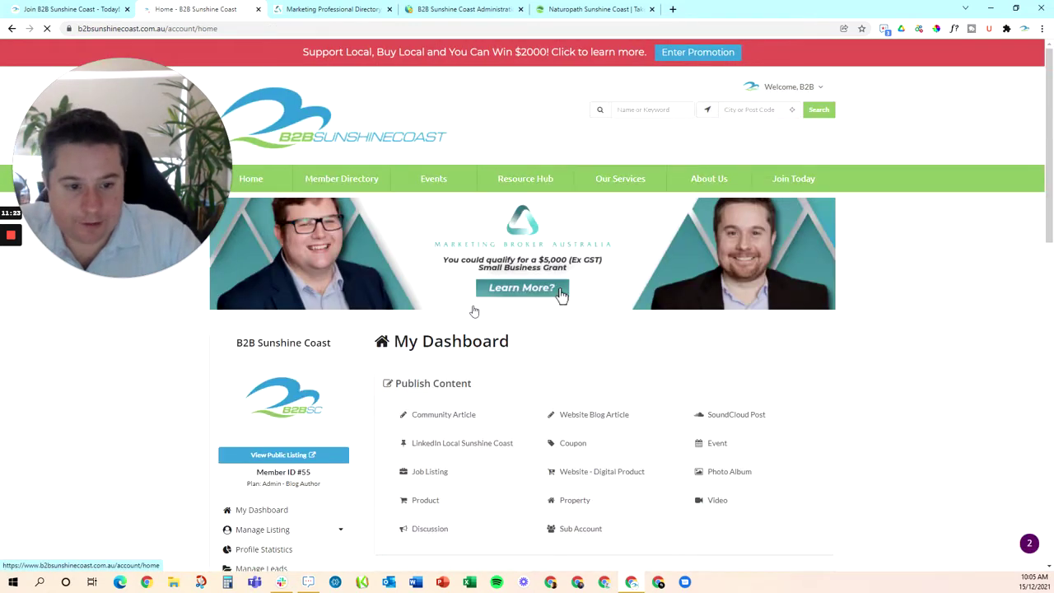
{"action": "scroll", "coordinate": [497, 332], "scroll_direction": "down", "scroll_amount": 2}
{"action": "scroll", "coordinate": [465, 412], "scroll_direction": "down", "scroll_amount": 2}
{"action": "scroll", "coordinate": [560, 395], "scroll_direction": "up", "scroll_amount": 4}
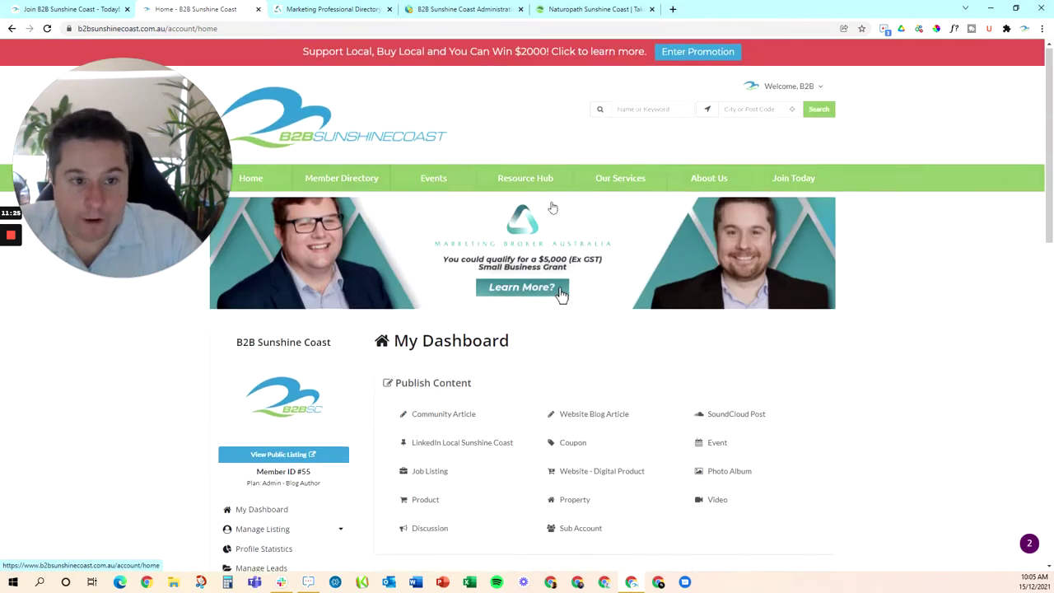
{"action": "scroll", "coordinate": [613, 391], "scroll_direction": "down", "scroll_amount": 4}
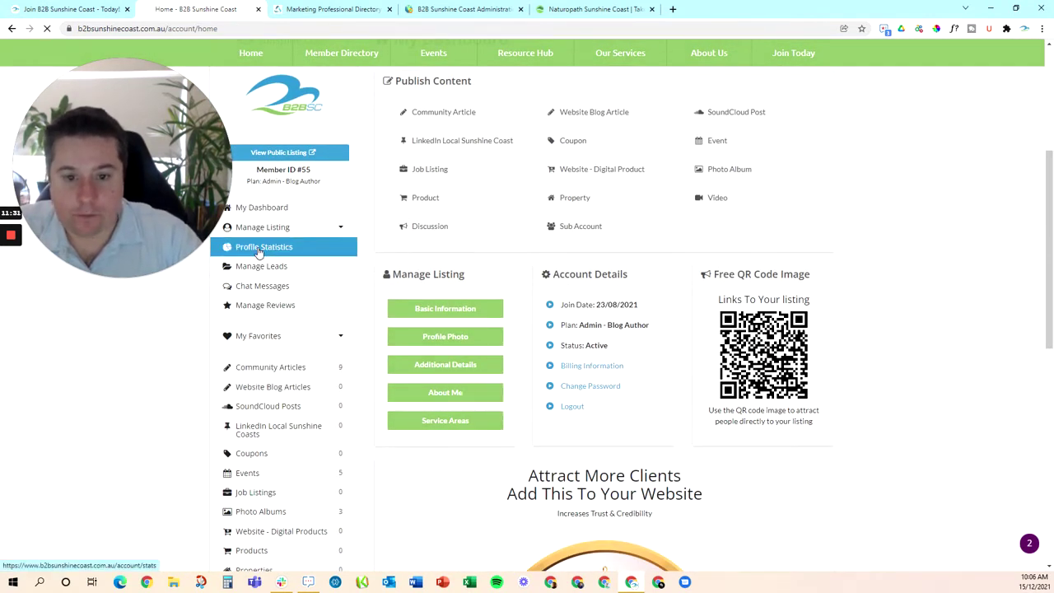
Open the Profile Statistics and review the monthly post and profile views for 2021
{"action": "left_click", "coordinate": [301, 252]}
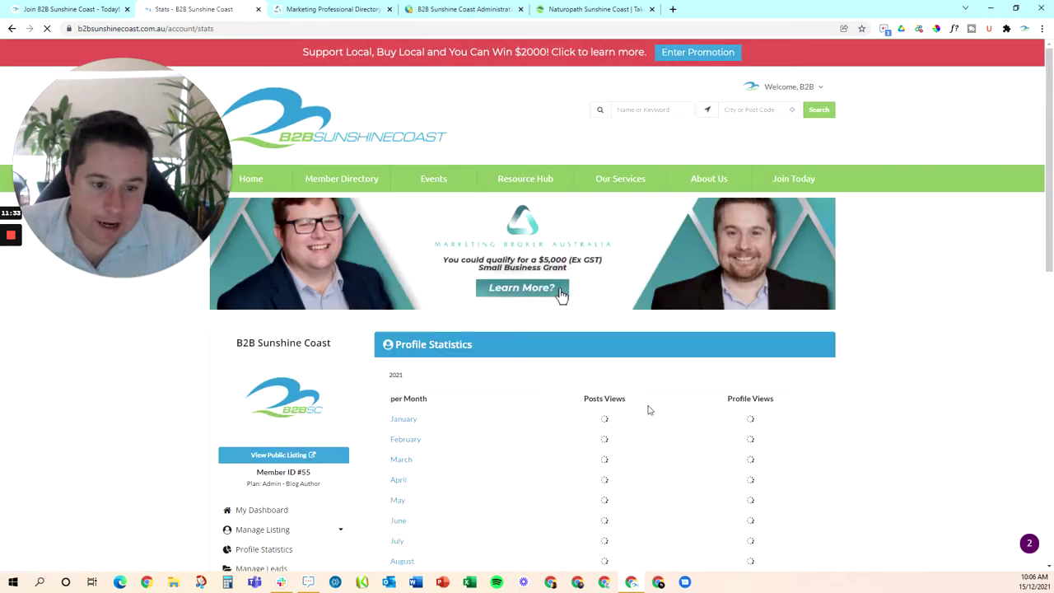
{"action": "scroll", "coordinate": [636, 453], "scroll_direction": "down", "scroll_amount": 2}
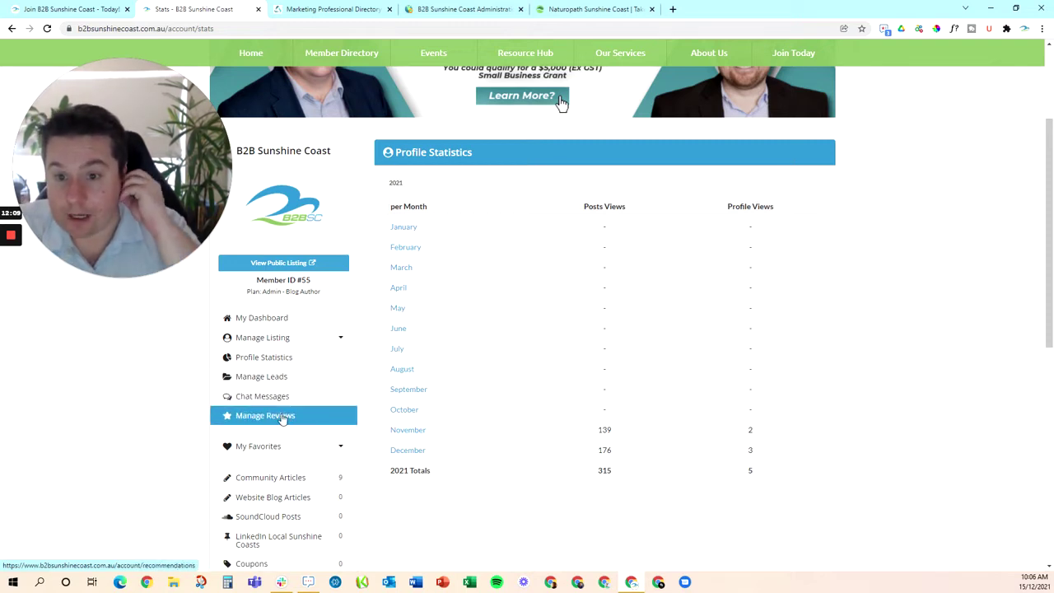
{"action": "scroll", "coordinate": [281, 418], "scroll_direction": "down", "scroll_amount": 3}
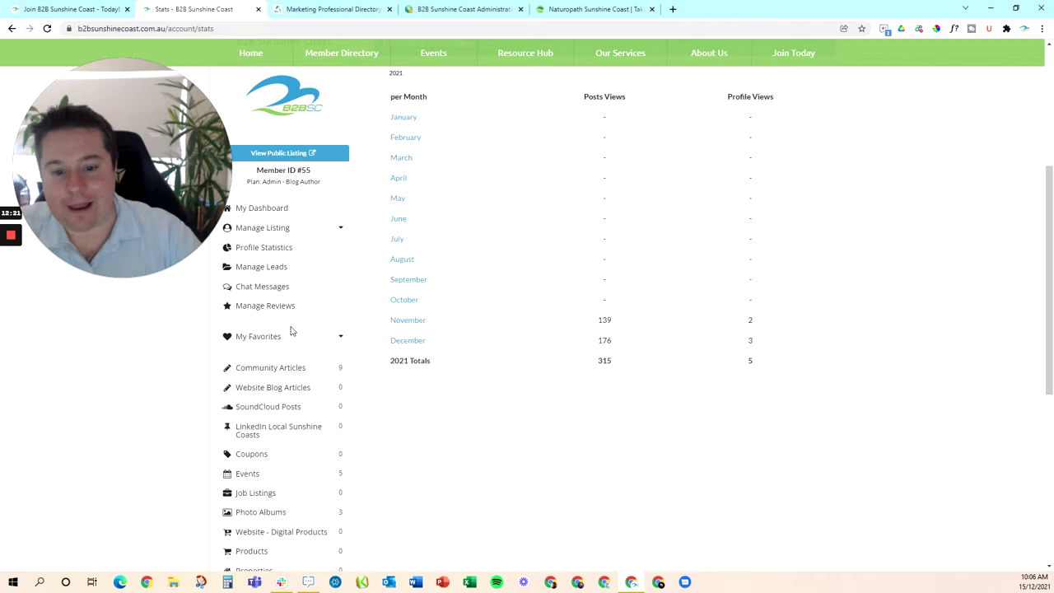
Open a new website blog article form and review its title, homepage feature, category, publish date, tag and image fields
{"action": "scroll", "coordinate": [289, 330], "scroll_direction": "down", "scroll_amount": 2}
{"action": "scroll", "coordinate": [284, 338], "scroll_direction": "up", "scroll_amount": 1}
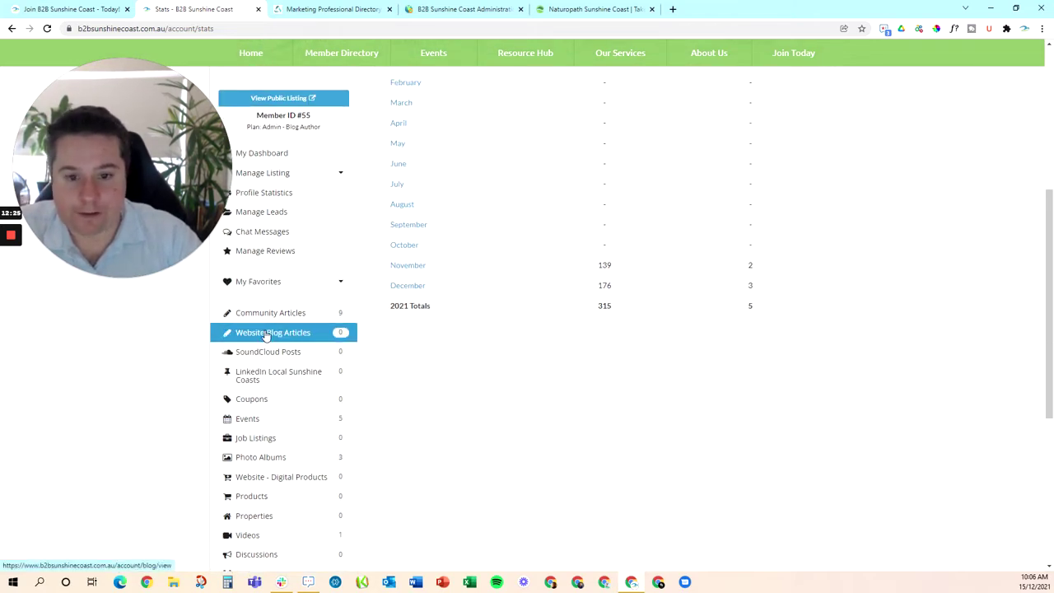
{"action": "left_click", "coordinate": [265, 333]}
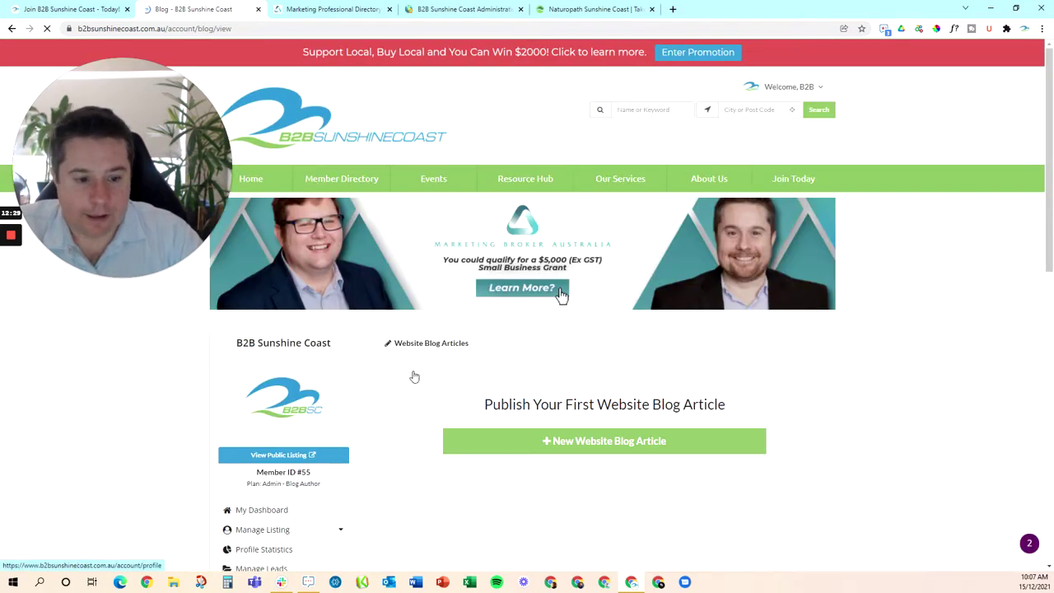
{"action": "scroll", "coordinate": [445, 378], "scroll_direction": "down", "scroll_amount": 1}
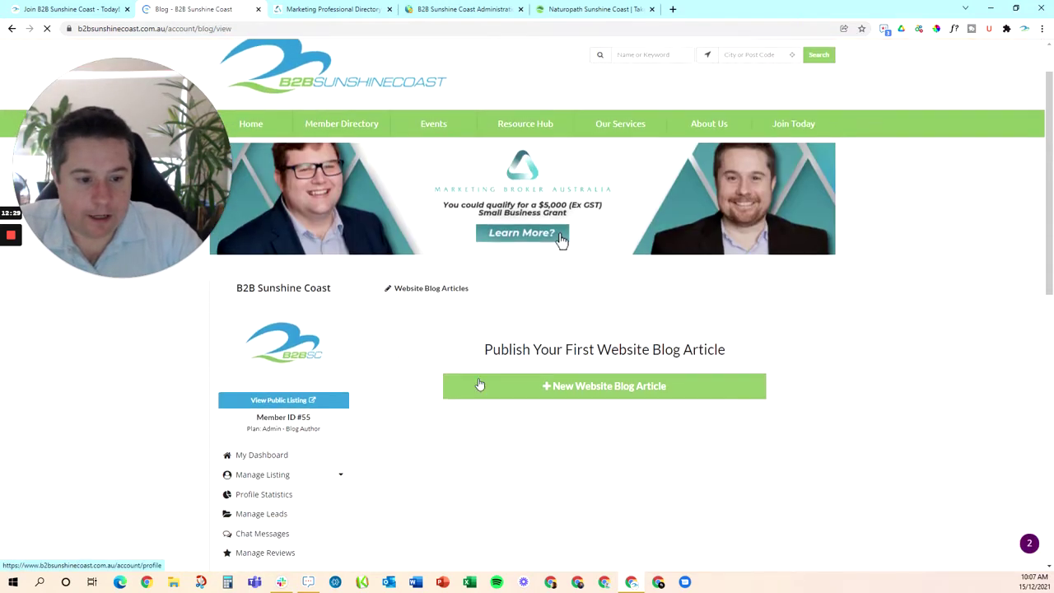
{"action": "left_click", "coordinate": [605, 388]}
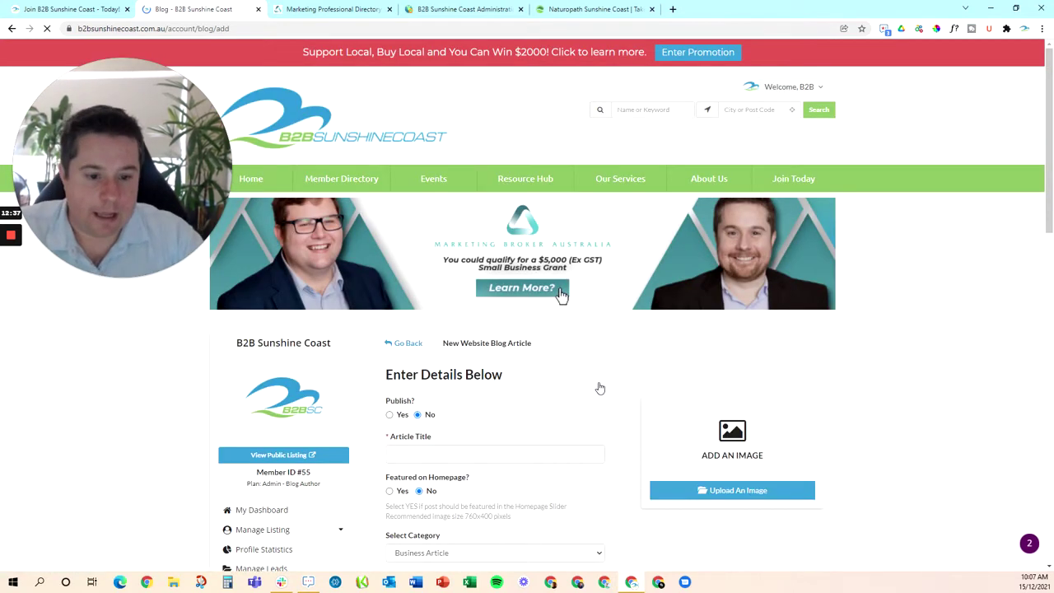
{"action": "scroll", "coordinate": [576, 382], "scroll_direction": "down", "scroll_amount": 1}
{"action": "scroll", "coordinate": [576, 382], "scroll_direction": "down", "scroll_amount": 2}
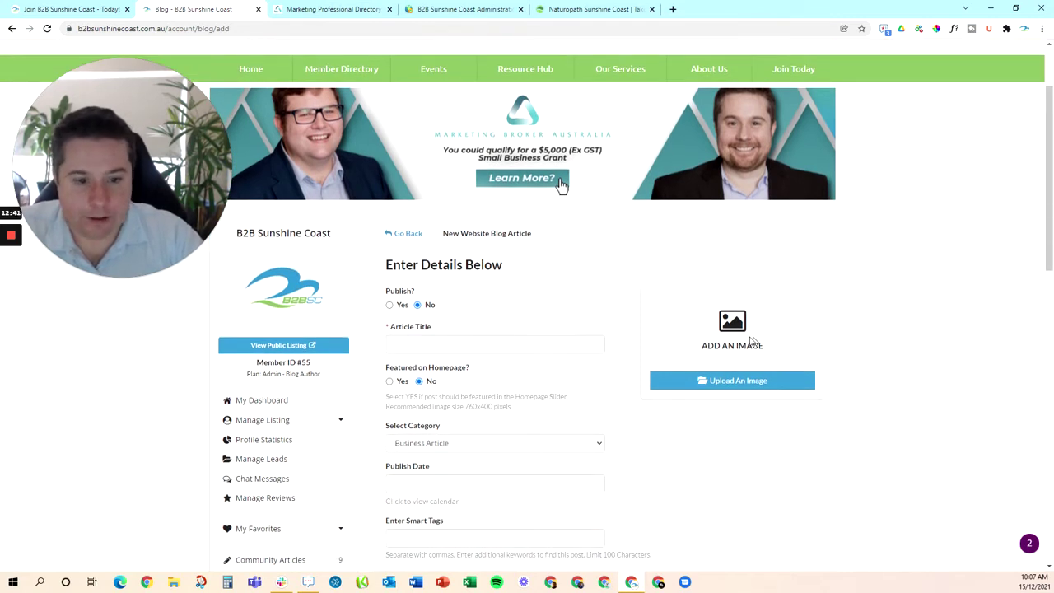
{"action": "scroll", "coordinate": [560, 185], "scroll_direction": "down", "scroll_amount": 2}
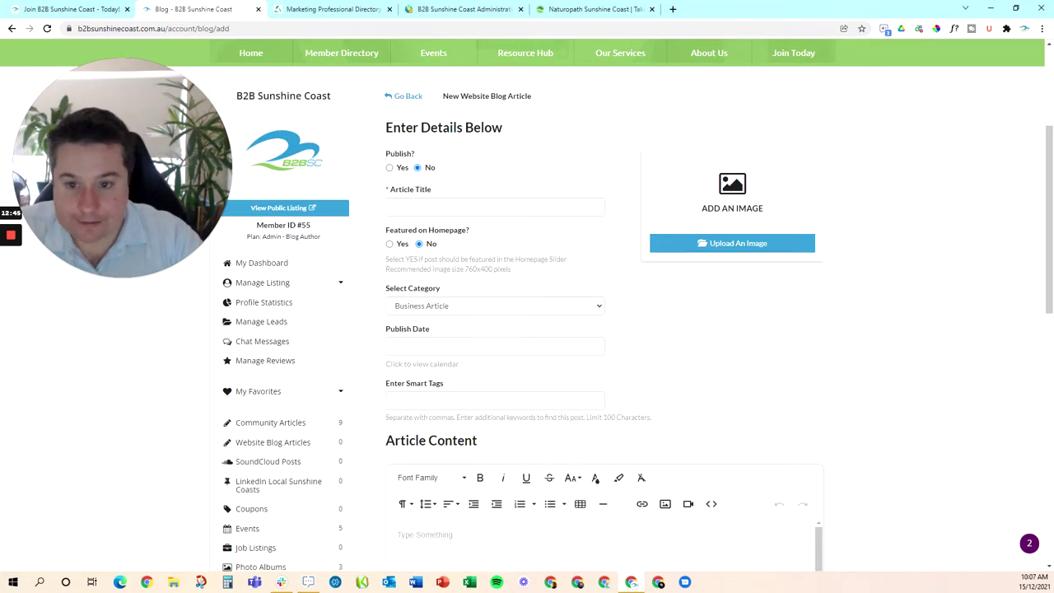
{"action": "scroll", "coordinate": [576, 329], "scroll_direction": "down", "scroll_amount": 1}
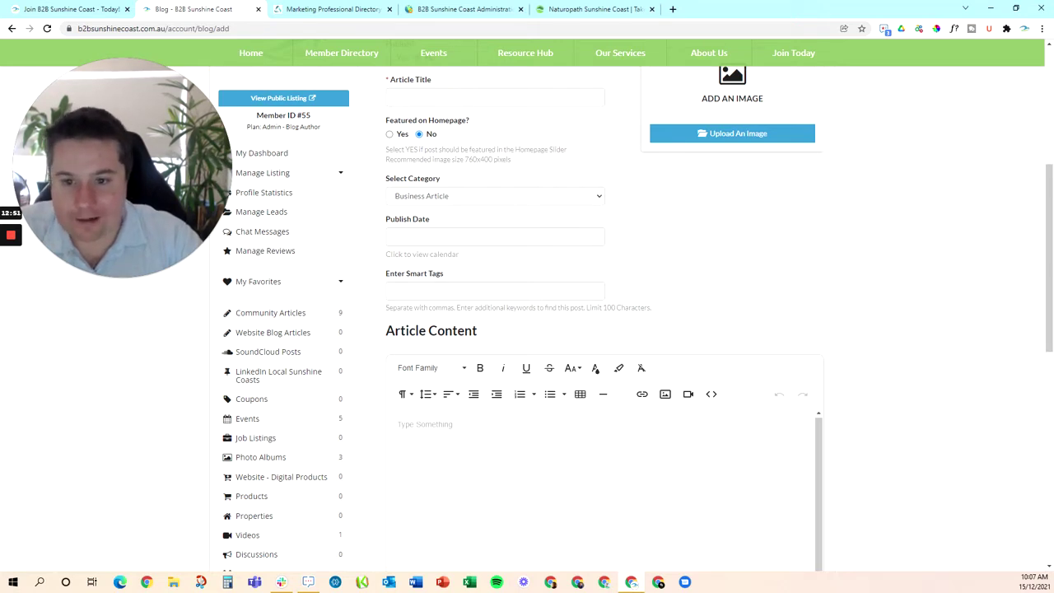
Look through the font family and font size choices of the article content editor
{"action": "left_click", "coordinate": [462, 369]}
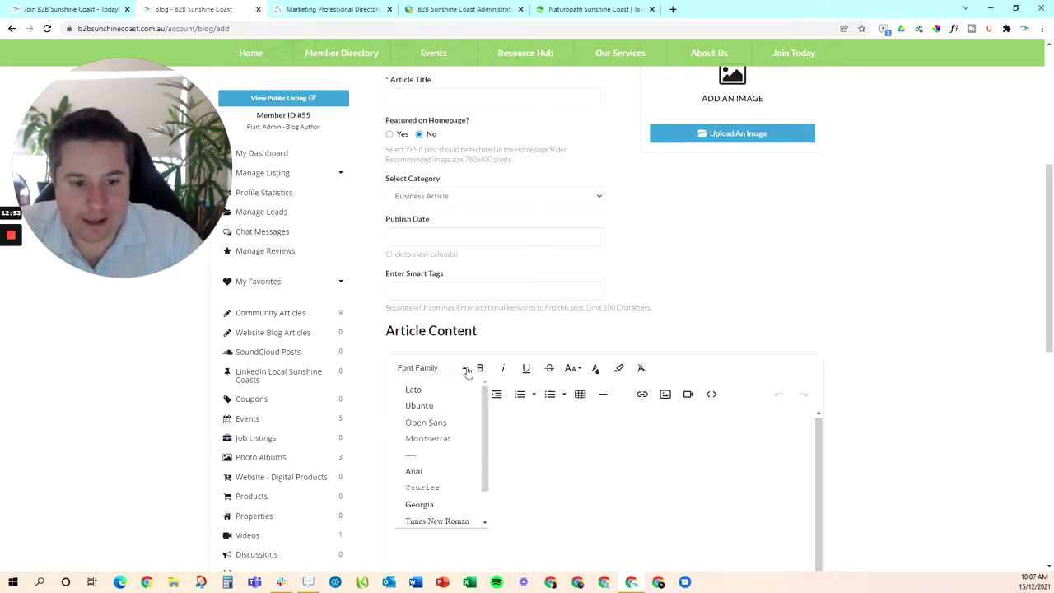
{"action": "left_click", "coordinate": [461, 368]}
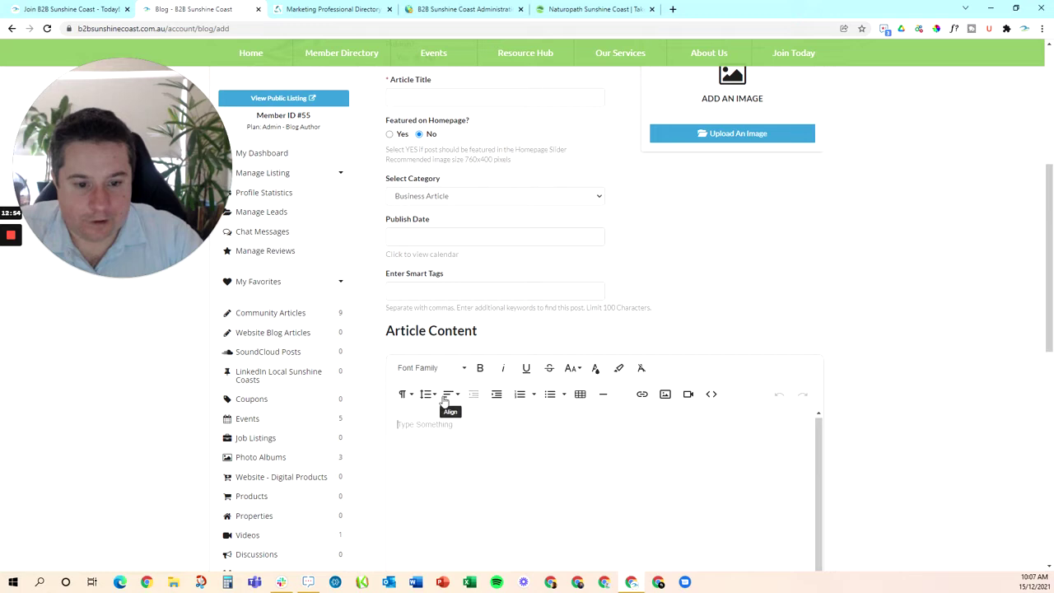
{"action": "left_click", "coordinate": [577, 369]}
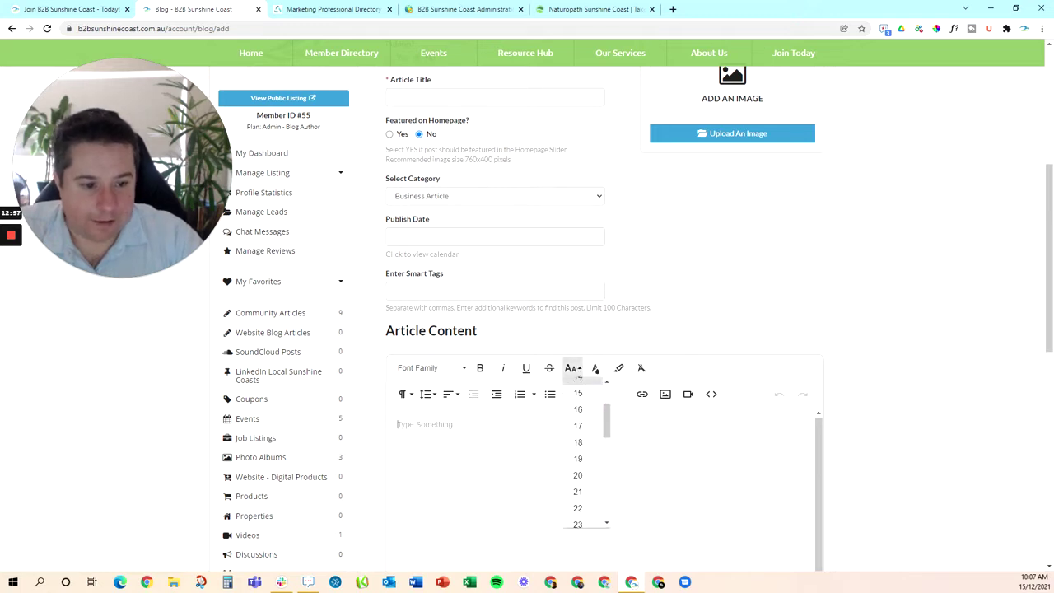
{"action": "left_click", "coordinate": [572, 368]}
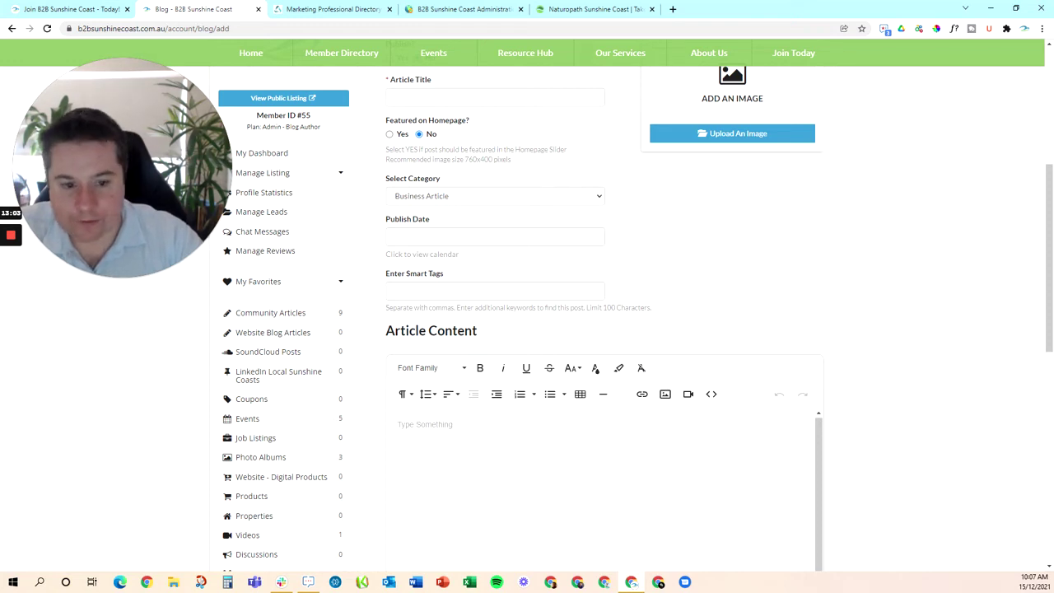
Examine the rest of the blog article form, including the optional meta title, description and keywords for SEO
{"action": "scroll", "coordinate": [486, 330], "scroll_direction": "down", "scroll_amount": 5}
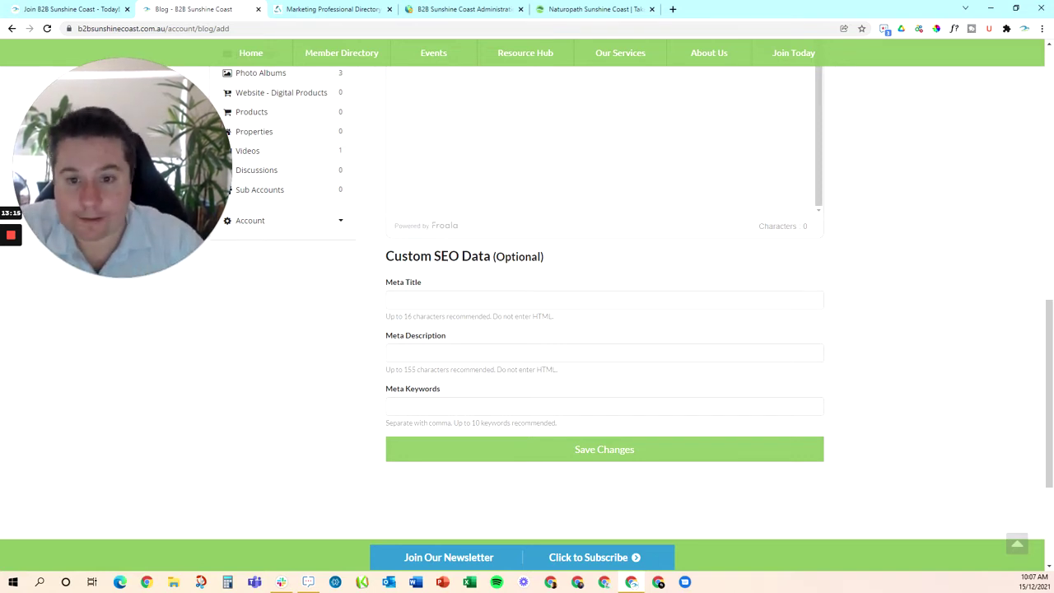
{"action": "scroll", "coordinate": [494, 187], "scroll_direction": "down", "scroll_amount": 1}
{"action": "scroll", "coordinate": [494, 186], "scroll_direction": "up", "scroll_amount": 2}
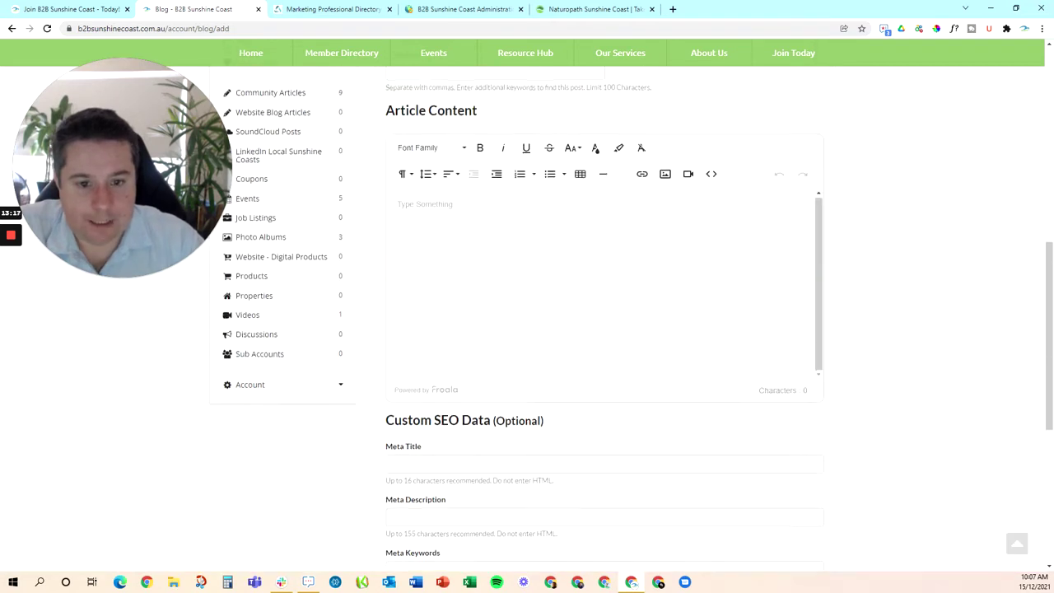
{"action": "scroll", "coordinate": [494, 186], "scroll_direction": "down", "scroll_amount": 3}
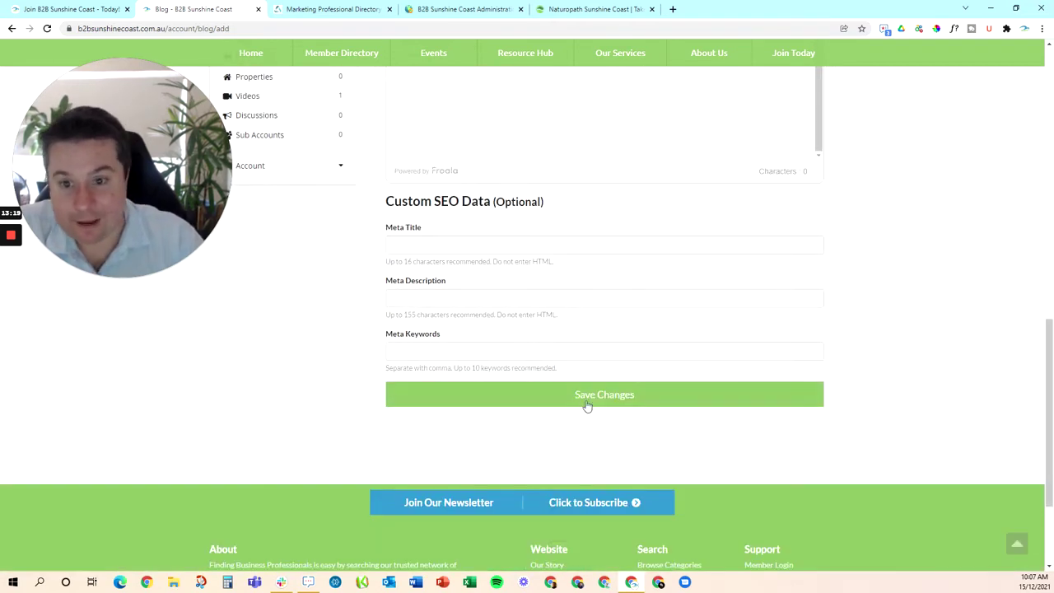
{"action": "scroll", "coordinate": [542, 364], "scroll_direction": "up", "scroll_amount": 1}
{"action": "scroll", "coordinate": [604, 329], "scroll_direction": "up", "scroll_amount": 3}
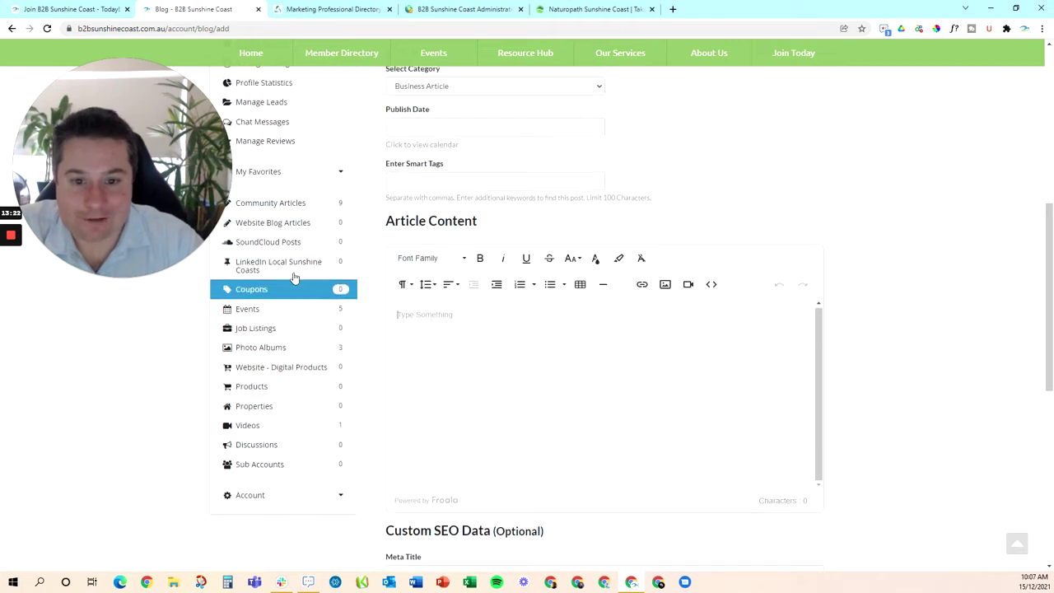
Open the community article "15 Oct 2021 - A letter from me to you" for editing and review its details and content
{"action": "left_click", "coordinate": [272, 202]}
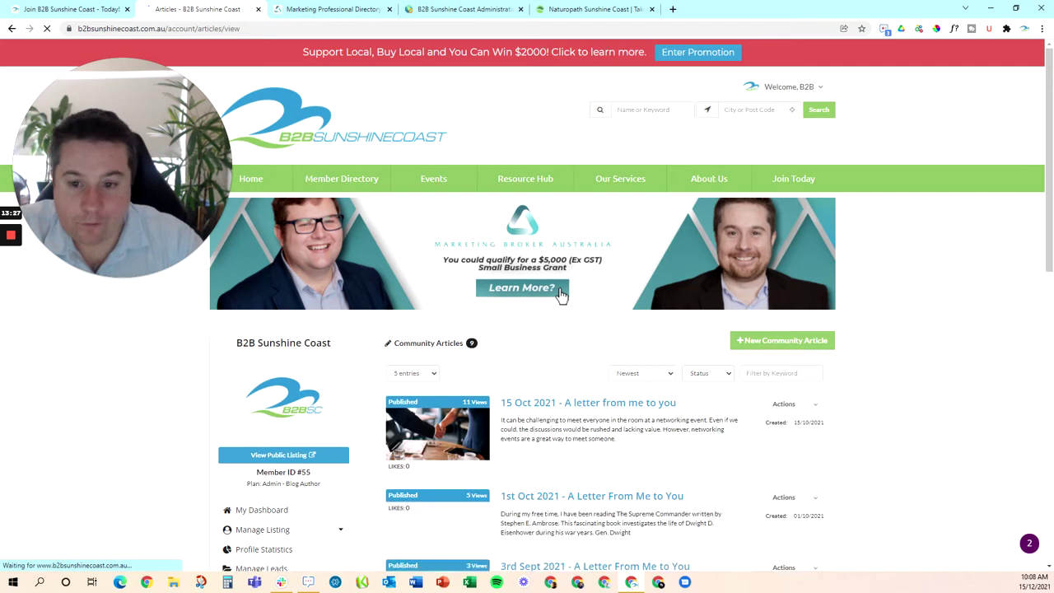
{"action": "scroll", "coordinate": [638, 428], "scroll_direction": "down", "scroll_amount": 1}
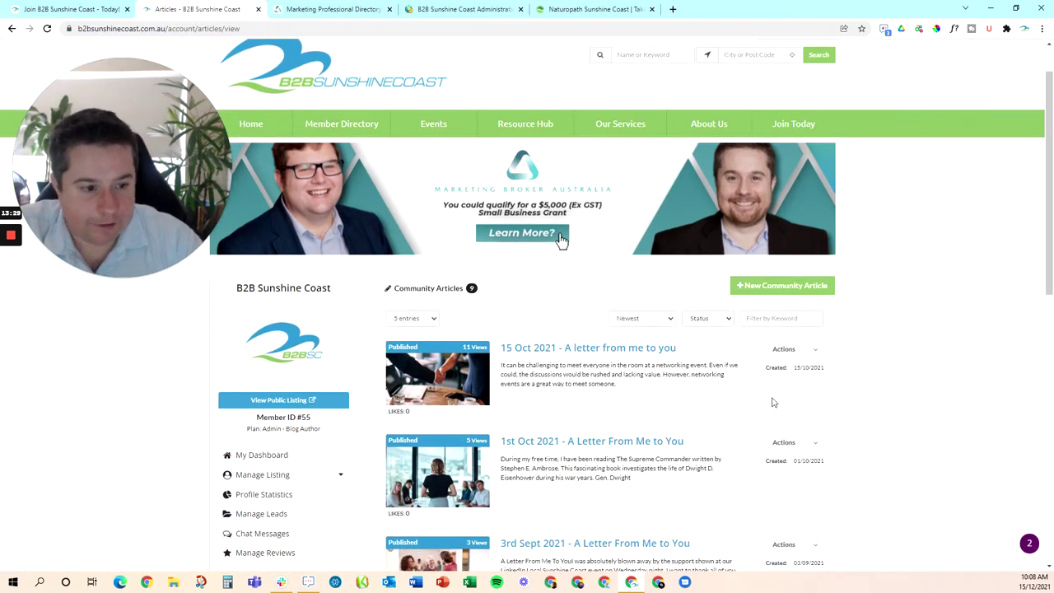
{"action": "left_click", "coordinate": [815, 354]}
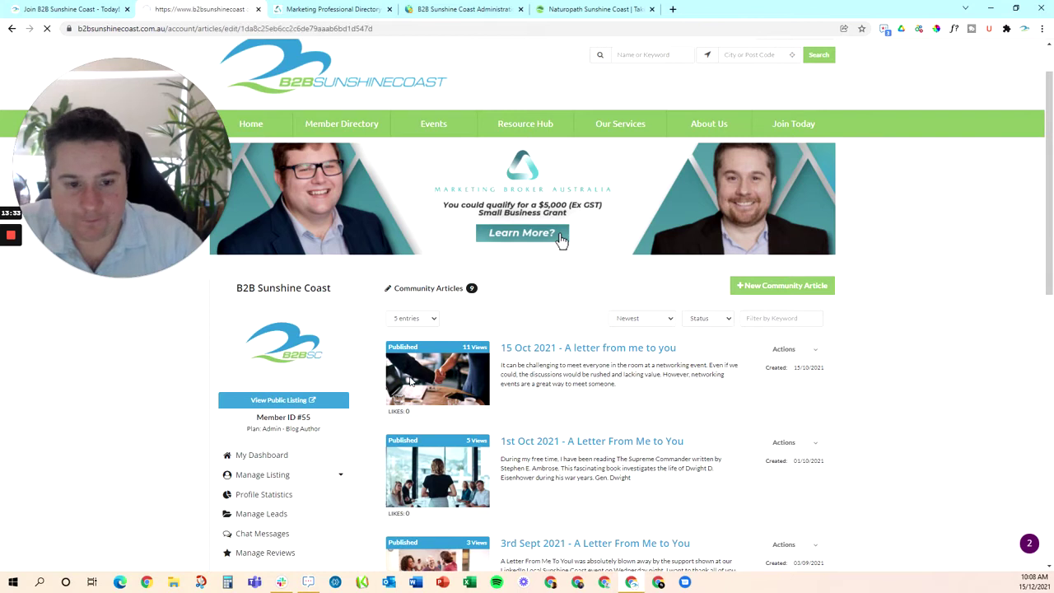
{"action": "scroll", "coordinate": [445, 379], "scroll_direction": "down", "scroll_amount": 1}
{"action": "scroll", "coordinate": [560, 181], "scroll_direction": "down", "scroll_amount": 2}
{"action": "scroll", "coordinate": [605, 486], "scroll_direction": "down", "scroll_amount": 10}
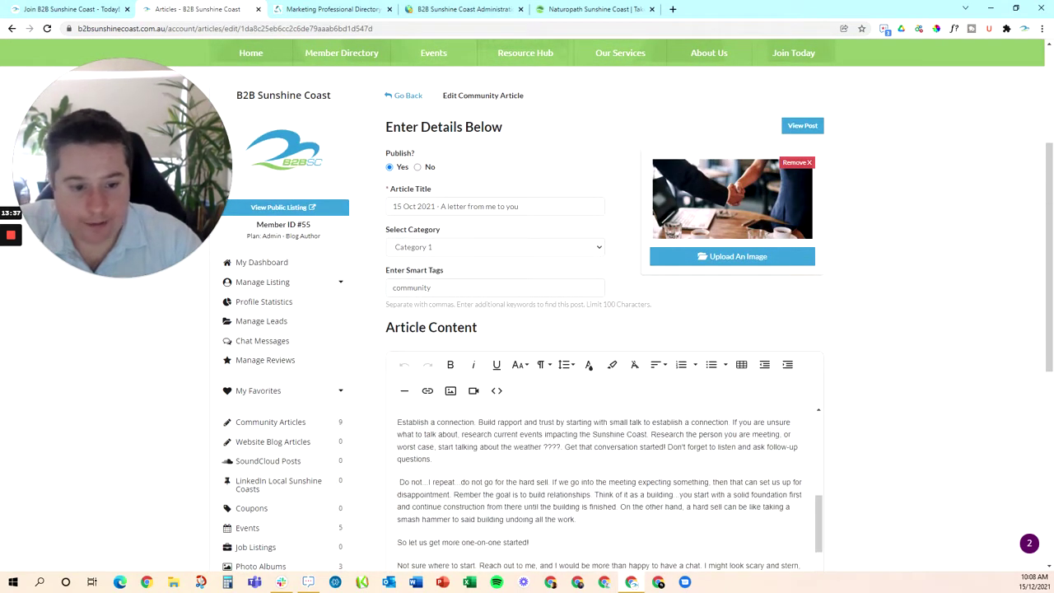
{"action": "scroll", "coordinate": [973, 377], "scroll_direction": "down", "scroll_amount": 2}
{"action": "scroll", "coordinate": [955, 380], "scroll_direction": "down", "scroll_amount": 2}
{"action": "scroll", "coordinate": [889, 382], "scroll_direction": "up", "scroll_amount": 3}
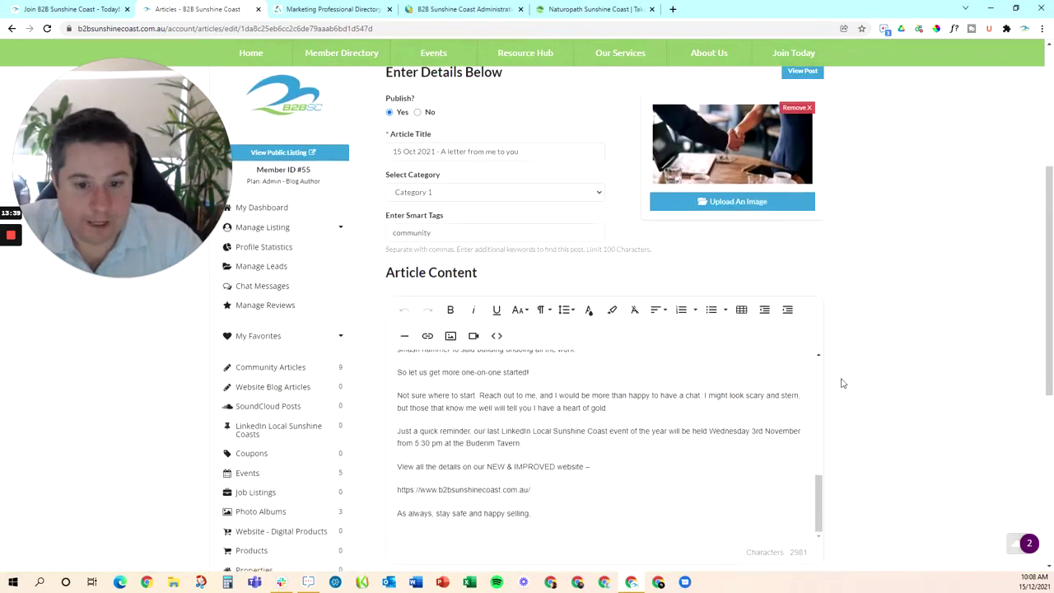
{"action": "scroll", "coordinate": [290, 461], "scroll_direction": "down", "scroll_amount": 2}
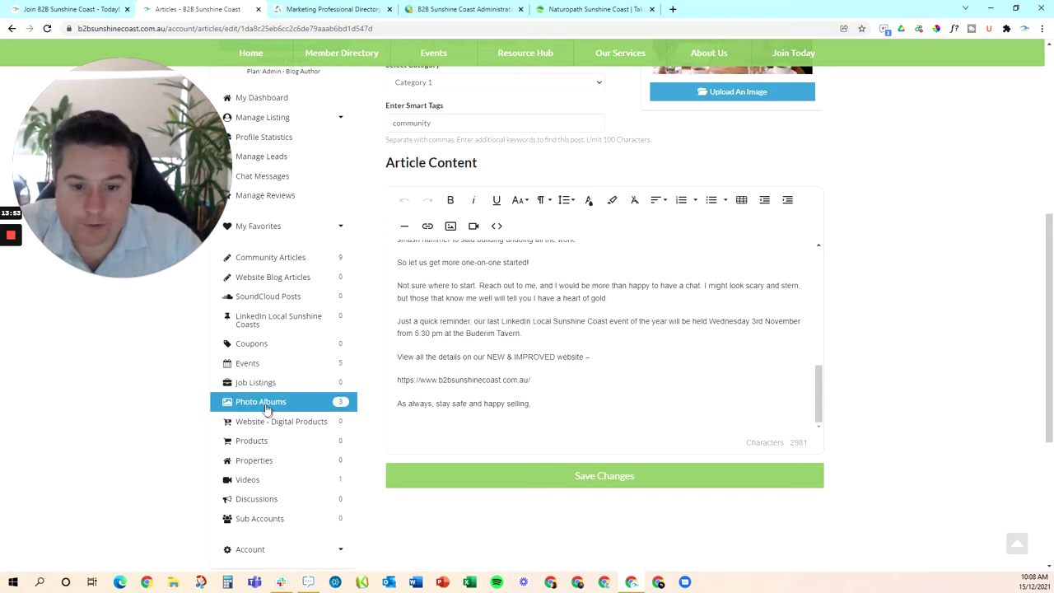
Open the member's photo albums, review the published albums and look over the remaining content types in the account
{"action": "left_click", "coordinate": [266, 409]}
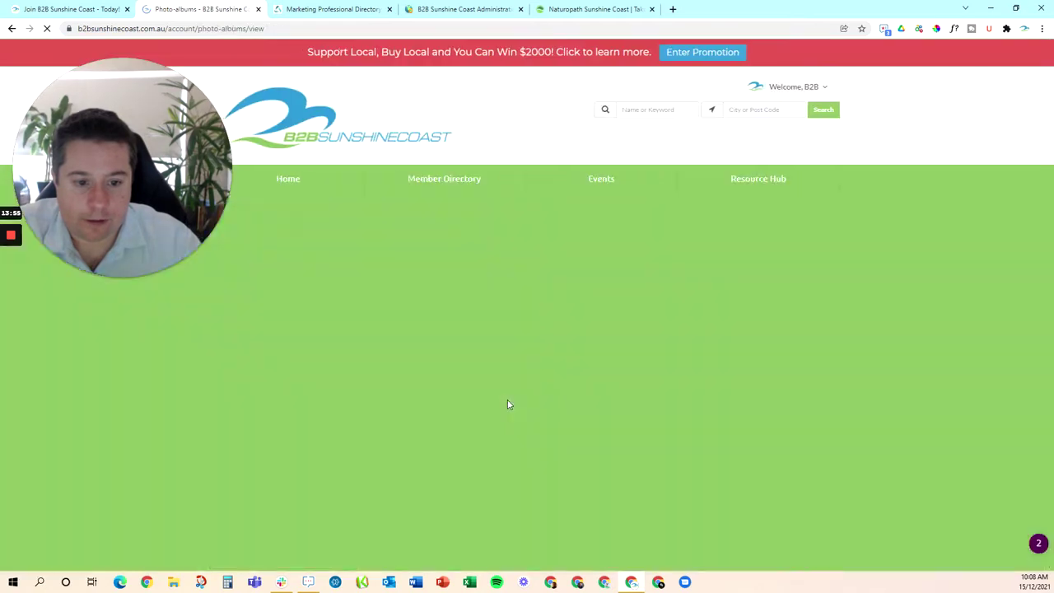
{"action": "scroll", "coordinate": [508, 402], "scroll_direction": "down", "scroll_amount": 1}
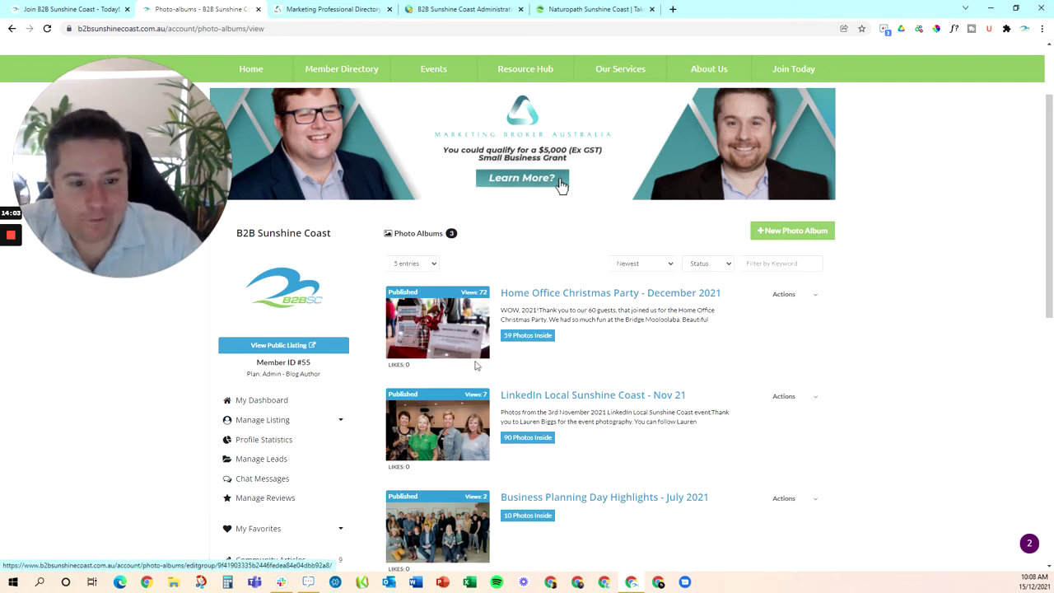
{"action": "scroll", "coordinate": [313, 424], "scroll_direction": "down", "scroll_amount": 2}
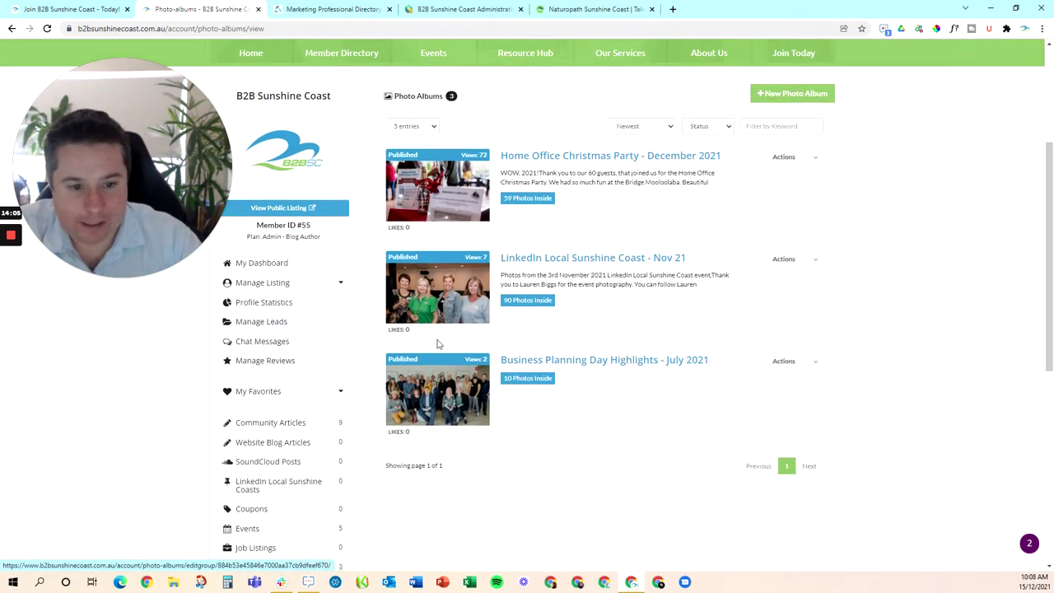
{"action": "scroll", "coordinate": [271, 468], "scroll_direction": "down", "scroll_amount": 1}
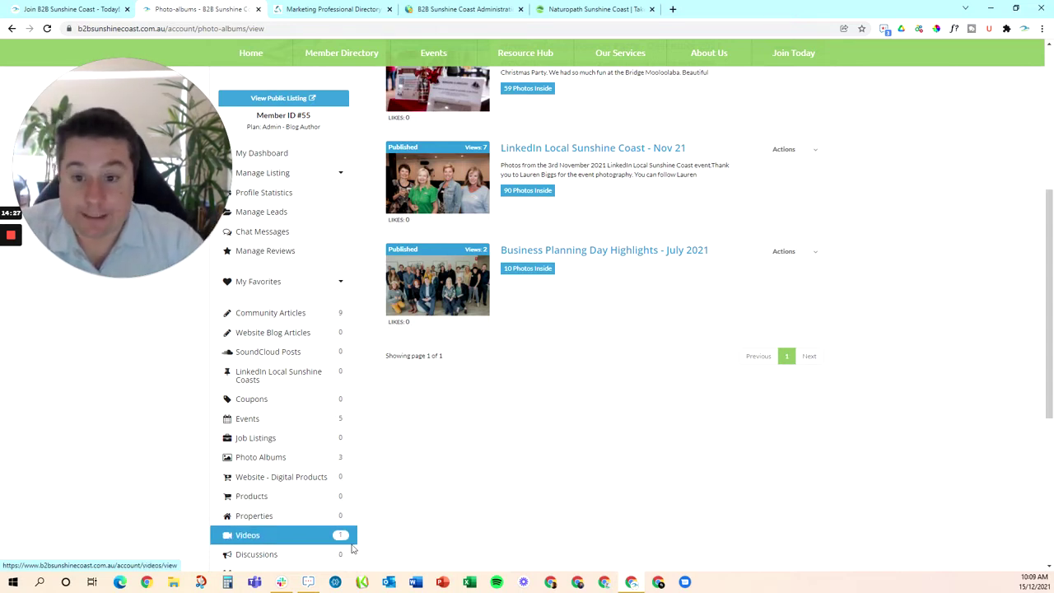
{"action": "scroll", "coordinate": [322, 465], "scroll_direction": "down", "scroll_amount": 1}
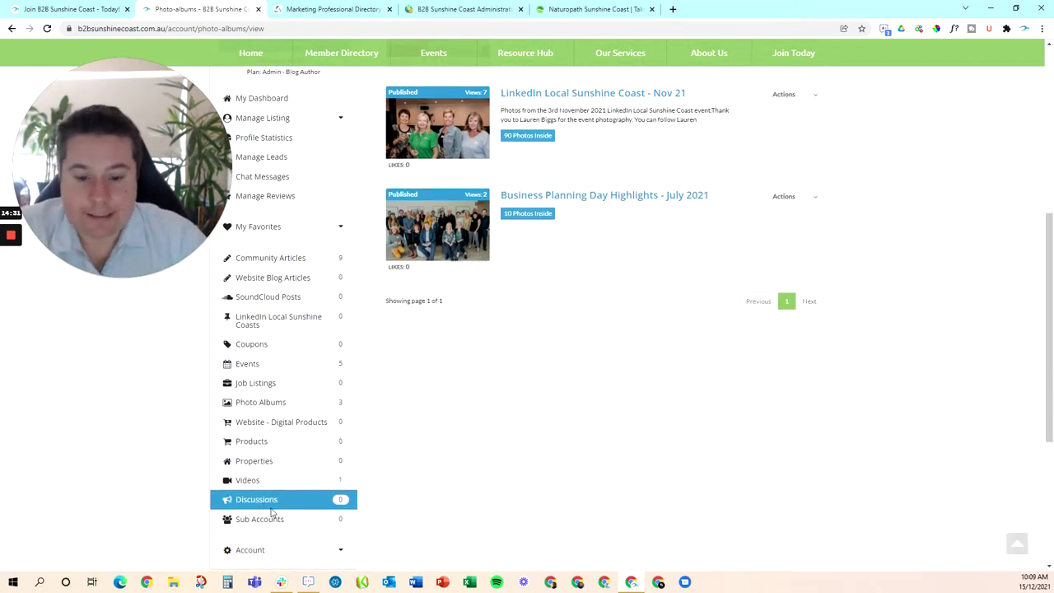
{"action": "scroll", "coordinate": [290, 491], "scroll_direction": "down", "scroll_amount": 2}
Go back to My Dashboard and review the Publish Content options, listing management links and QR code image
{"action": "scroll", "coordinate": [289, 490], "scroll_direction": "up", "scroll_amount": 6}
{"action": "left_click", "coordinate": [274, 318]}
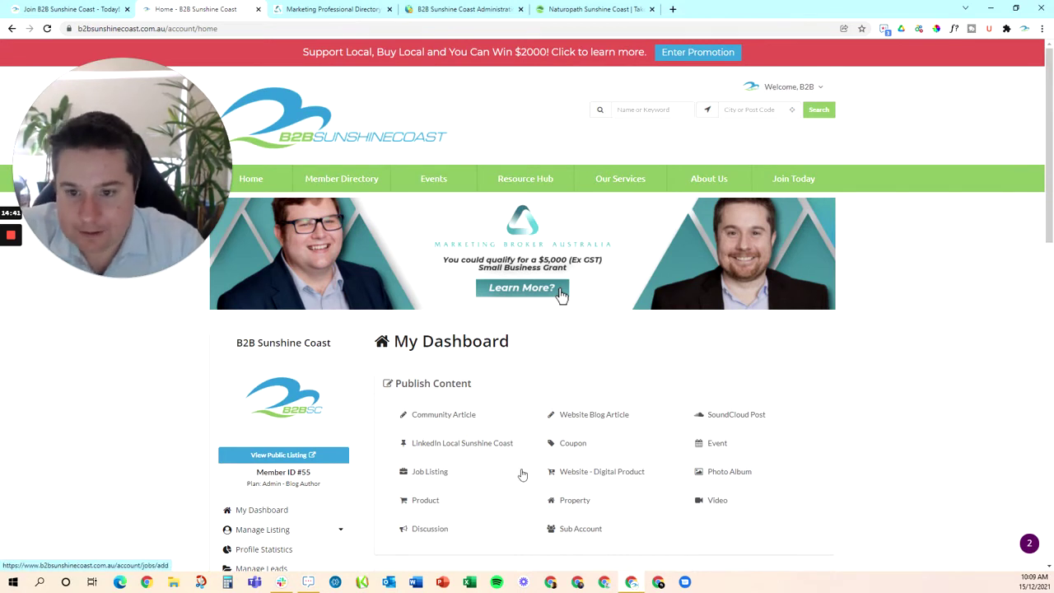
{"action": "scroll", "coordinate": [522, 475], "scroll_direction": "down", "scroll_amount": 3}
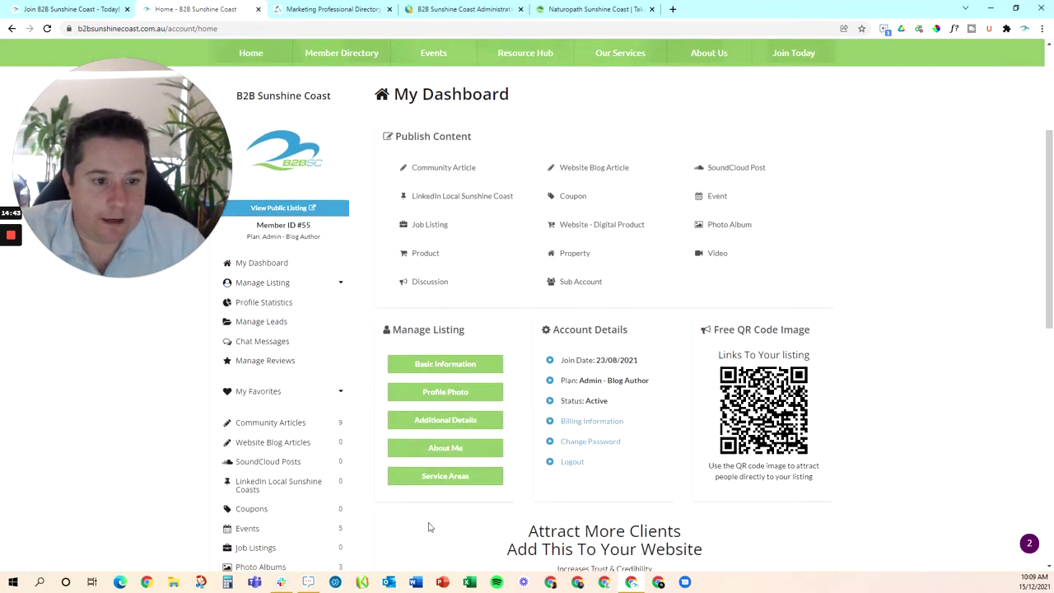
{"action": "scroll", "coordinate": [445, 478], "scroll_direction": "up", "scroll_amount": 1}
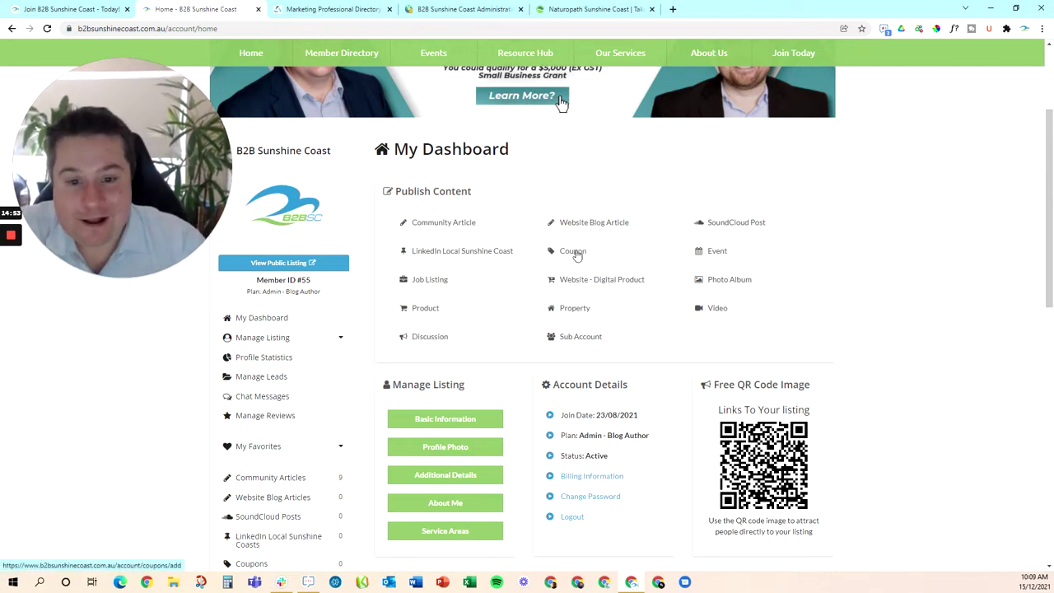
Finish reviewing the member dashboard, switch to the B2B Sunshine Coast administration site and look over its overview page
{"action": "scroll", "coordinate": [560, 362], "scroll_direction": "down", "scroll_amount": 3}
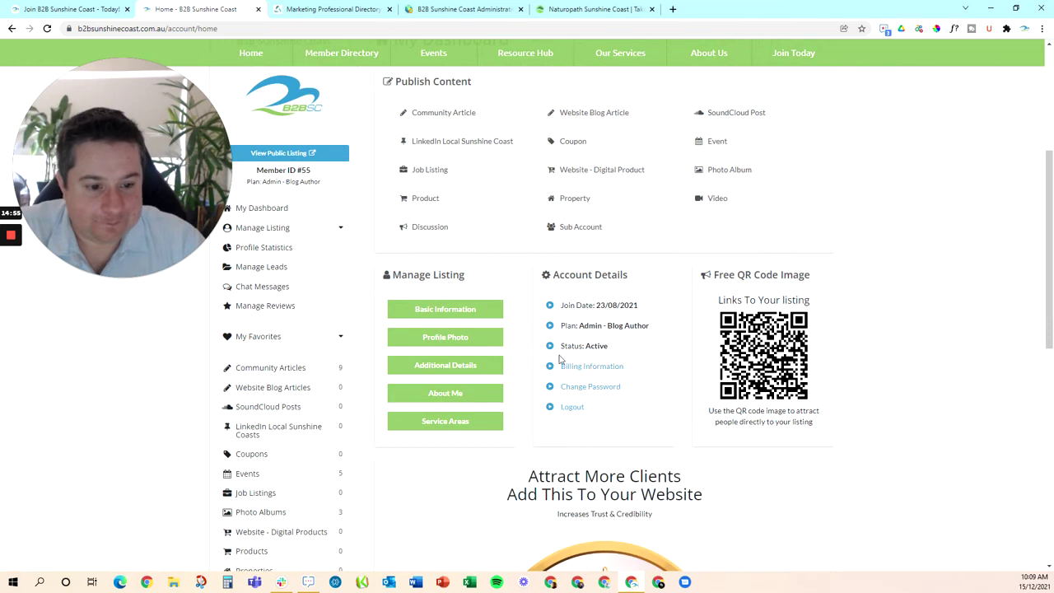
{"action": "scroll", "coordinate": [555, 368], "scroll_direction": "up", "scroll_amount": 6}
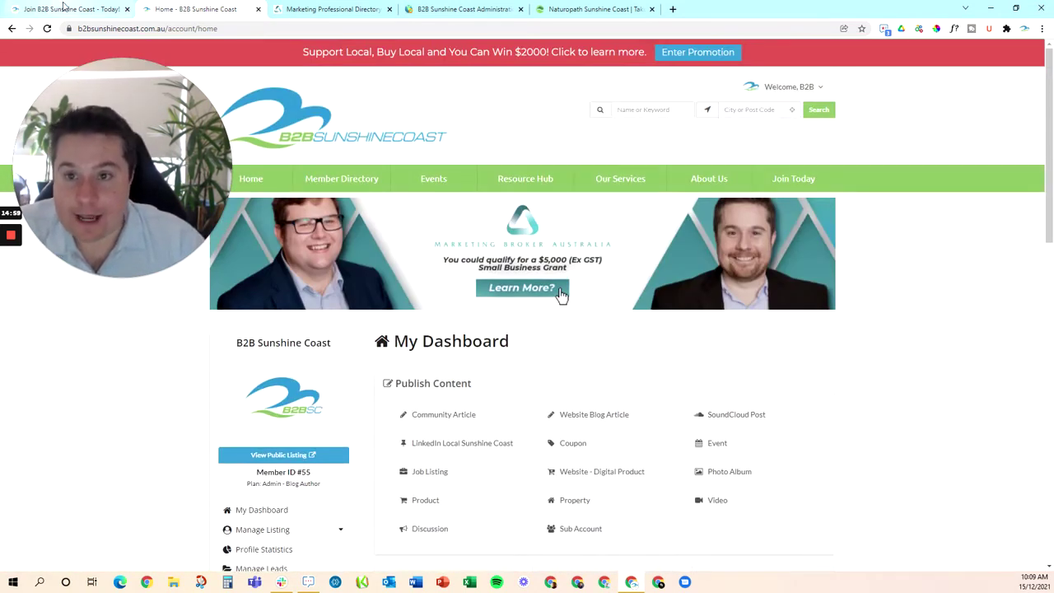
{"action": "left_click", "coordinate": [475, 7]}
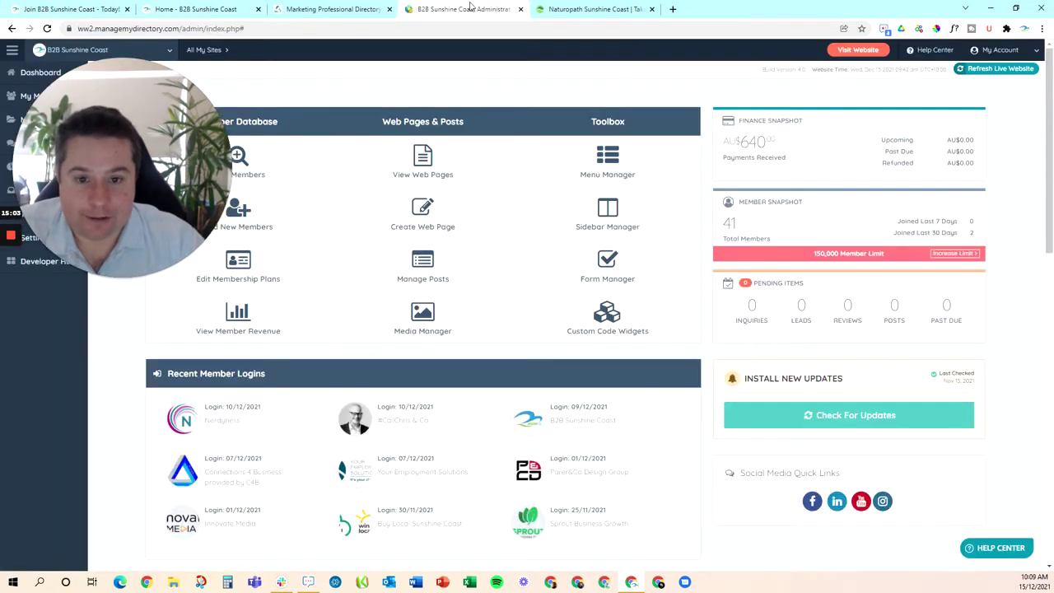
{"action": "left_click_drag", "start_coordinate": [174, 163], "coordinate": [174, 380]}
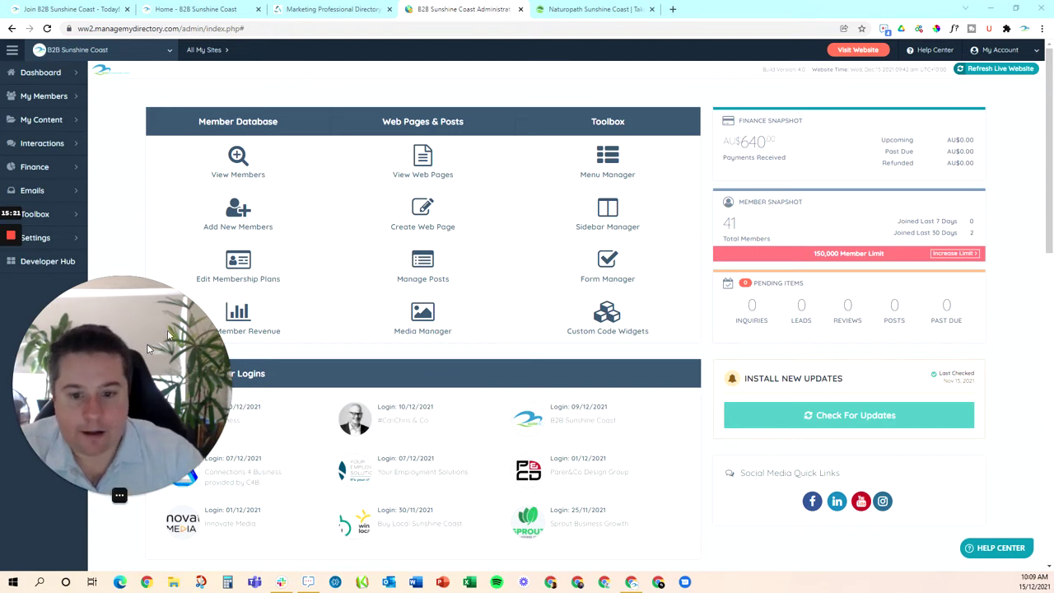
{"action": "left_click_drag", "start_coordinate": [148, 348], "coordinate": [293, 149]}
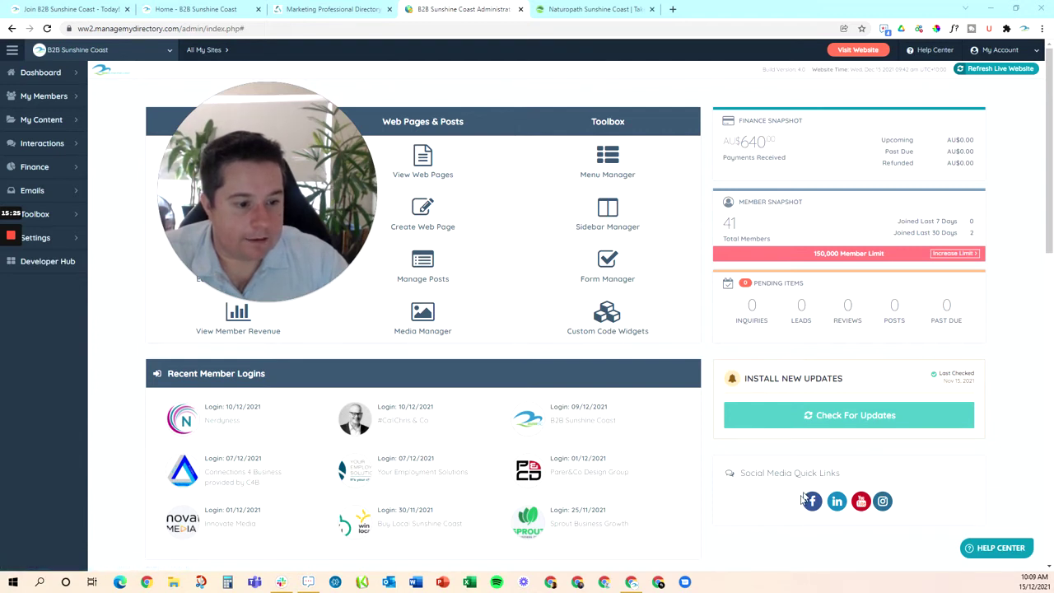
{"action": "left_click_drag", "start_coordinate": [224, 182], "coordinate": [173, 184]}
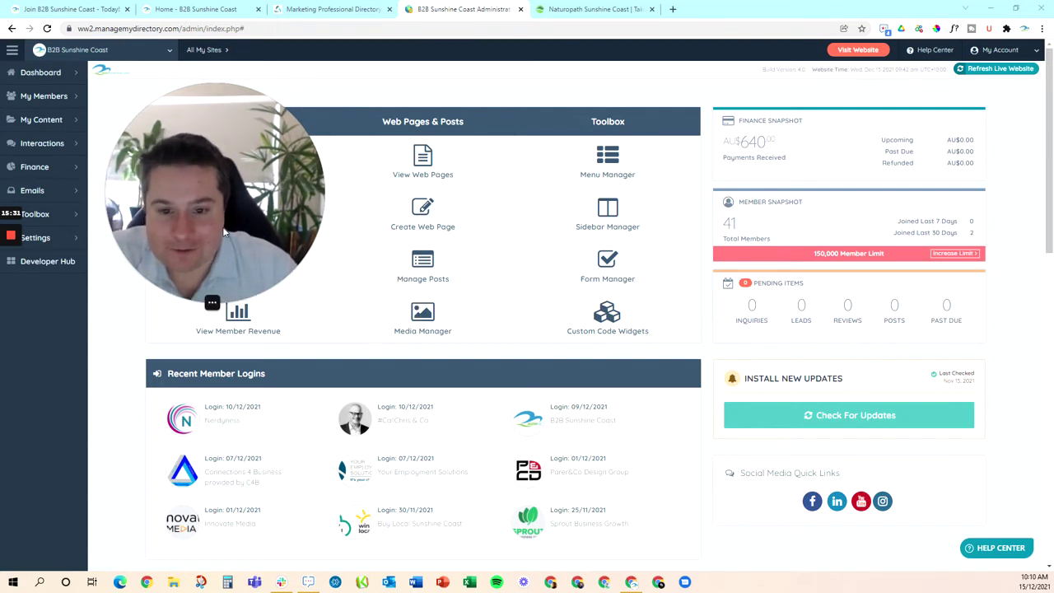
{"action": "left_click_drag", "start_coordinate": [207, 204], "coordinate": [327, 203]}
Open the searchable list of all directory members in the administration area
{"action": "mouse_move", "coordinate": [52, 98]}
{"action": "left_click", "coordinate": [99, 96]}
{"action": "left_click_drag", "start_coordinate": [286, 170], "coordinate": [514, 211]}
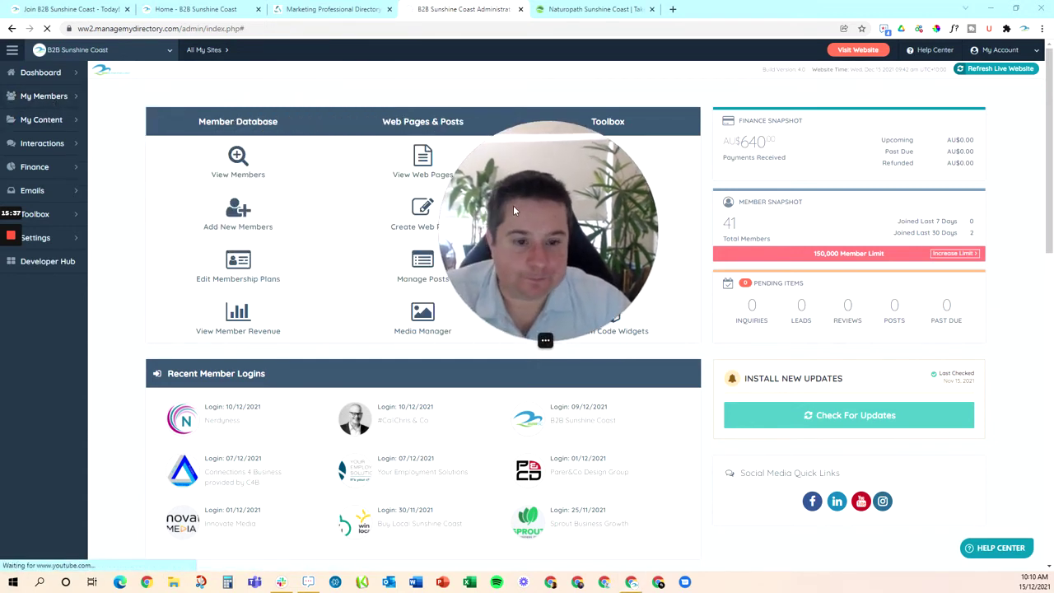
{"action": "mouse_move", "coordinate": [56, 121]}
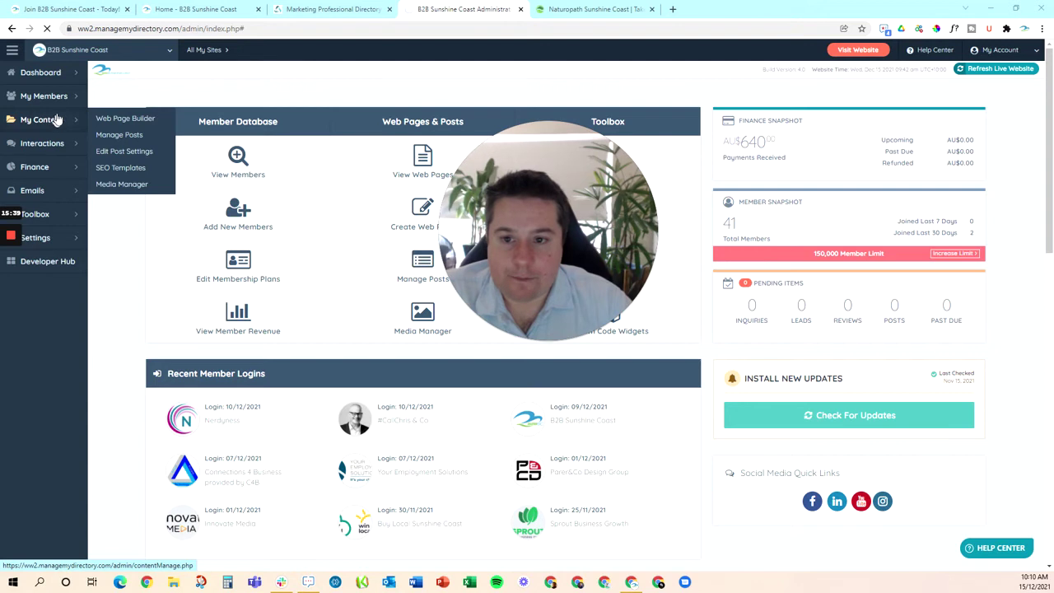
{"action": "left_click", "coordinate": [214, 177]}
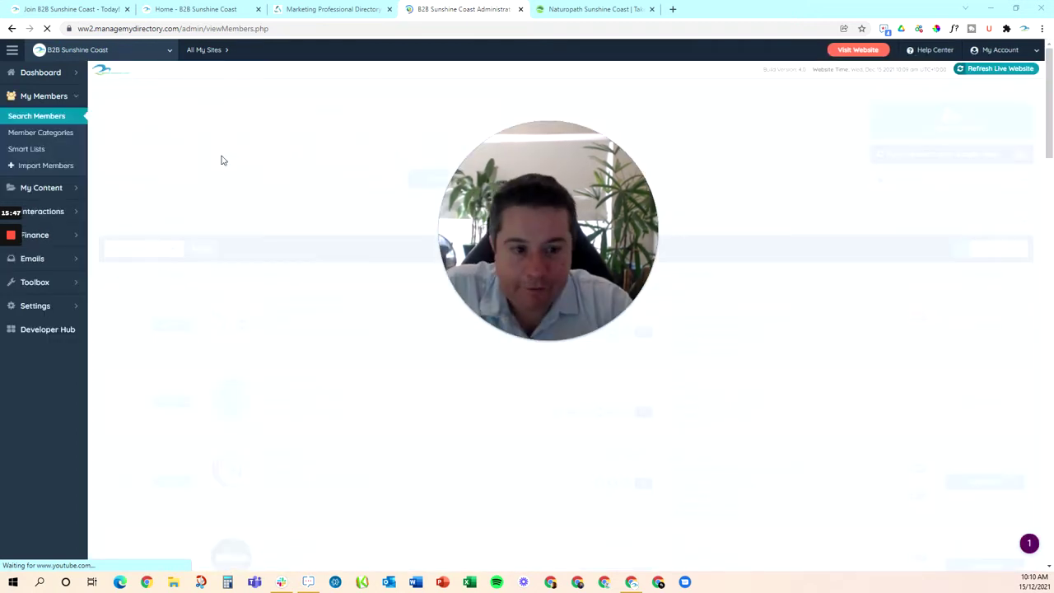
{"action": "left_click_drag", "start_coordinate": [531, 228], "coordinate": [321, 175]}
Log in as the Buy Local Sunshine Coast member, review that account's dashboard and publishing options, and return to the member list
{"action": "left_click", "coordinate": [630, 301]}
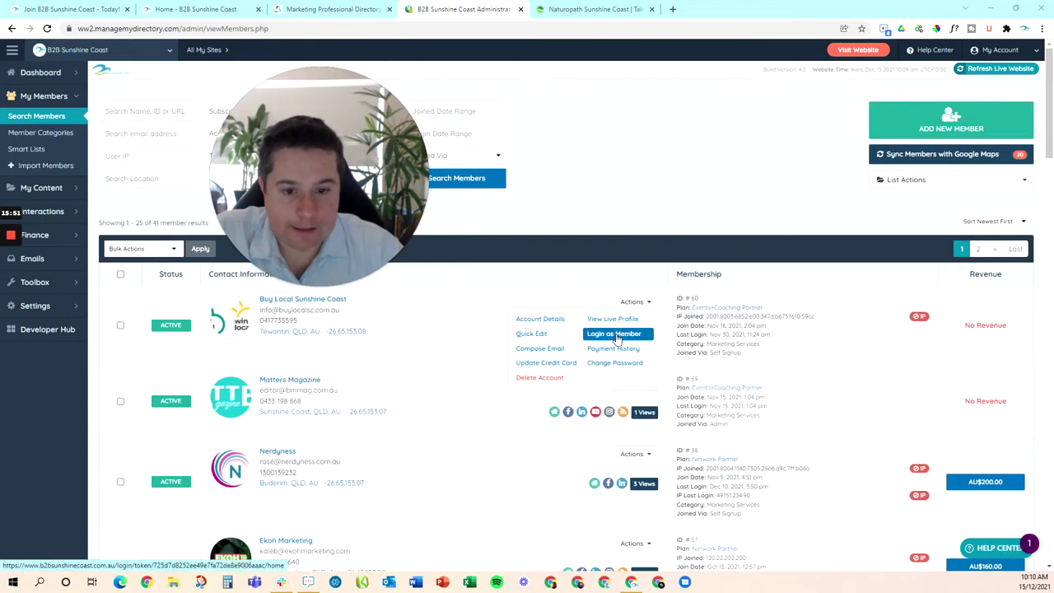
{"action": "left_click", "coordinate": [614, 335]}
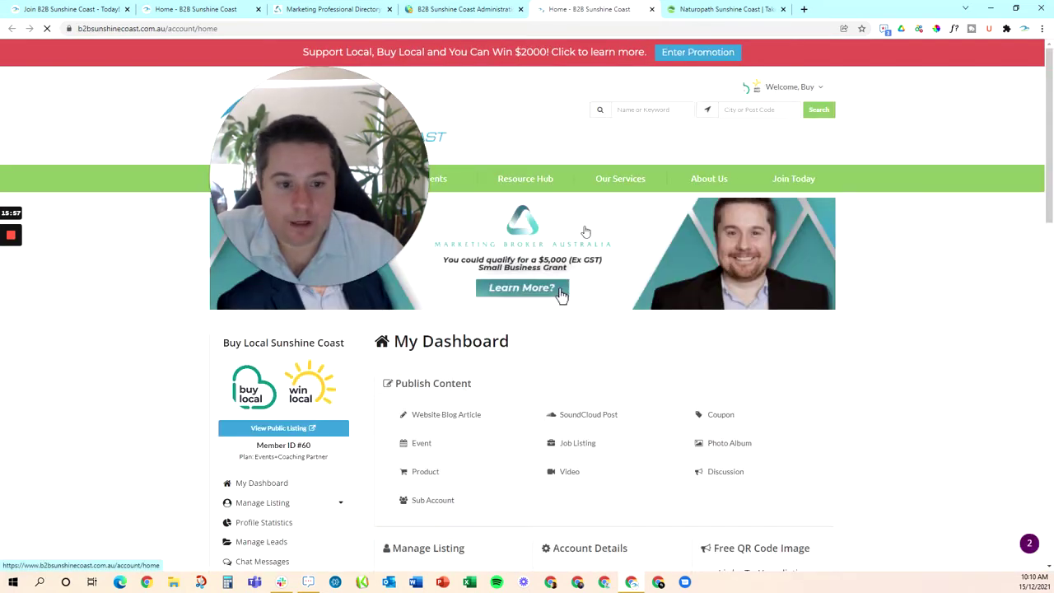
{"action": "scroll", "coordinate": [512, 447], "scroll_direction": "down", "scroll_amount": 3}
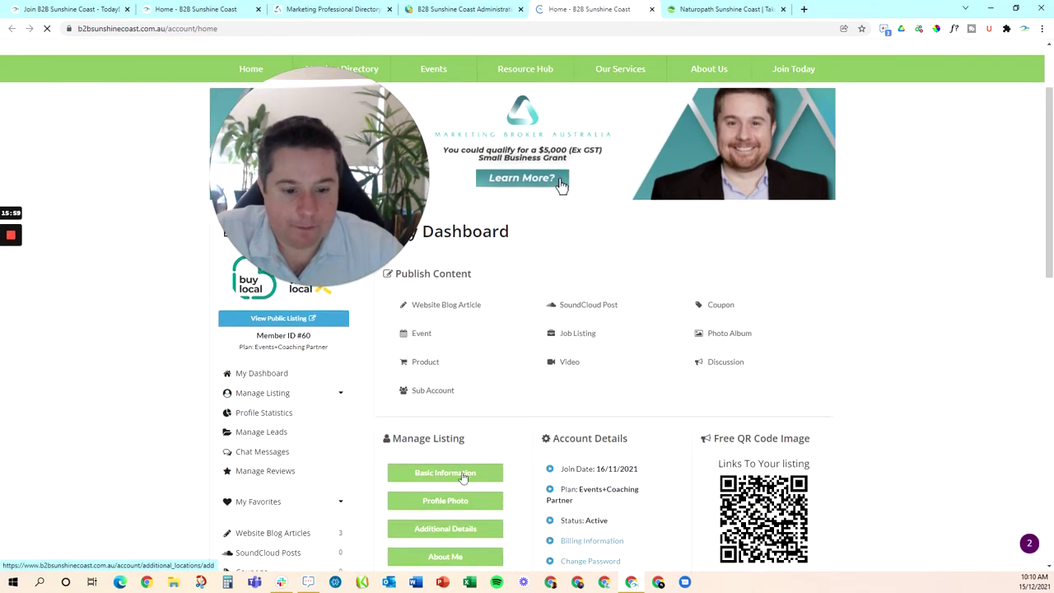
{"action": "scroll", "coordinate": [452, 512], "scroll_direction": "down", "scroll_amount": 3}
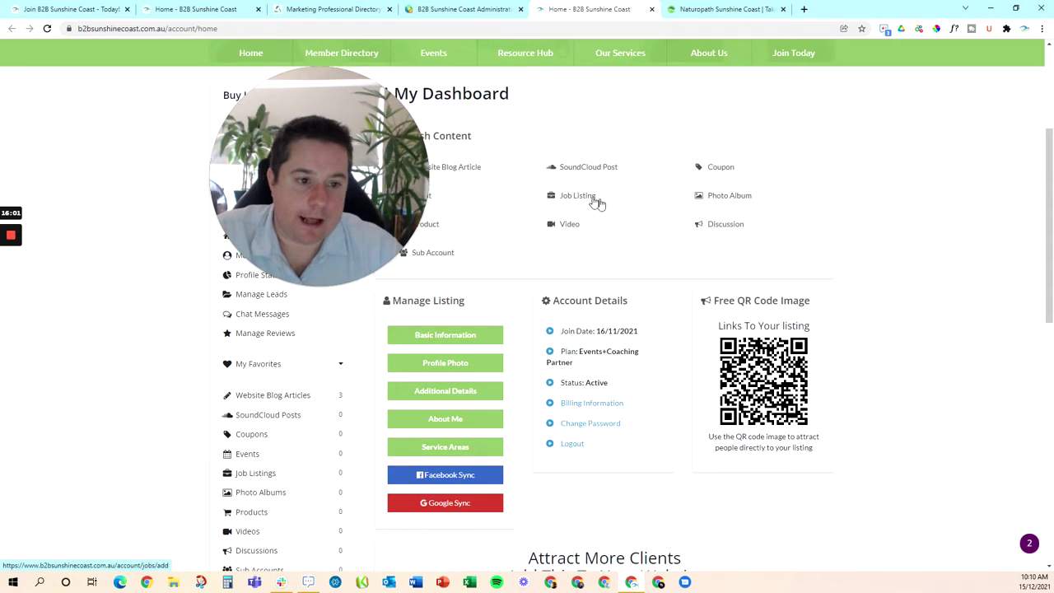
{"action": "scroll", "coordinate": [410, 446], "scroll_direction": "down", "scroll_amount": 5}
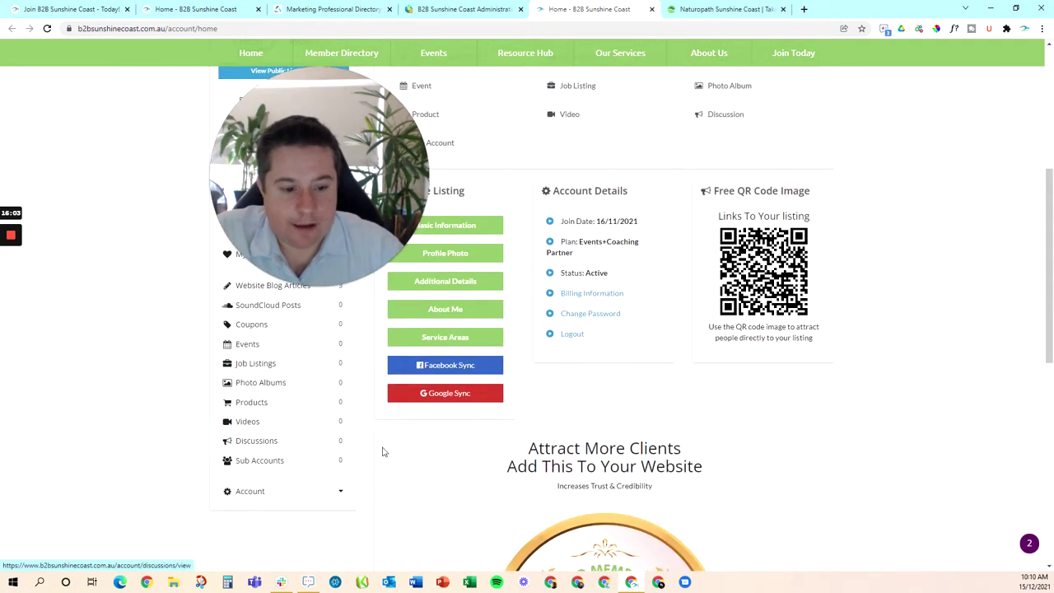
{"action": "scroll", "coordinate": [560, 295], "scroll_direction": "up", "scroll_amount": 10}
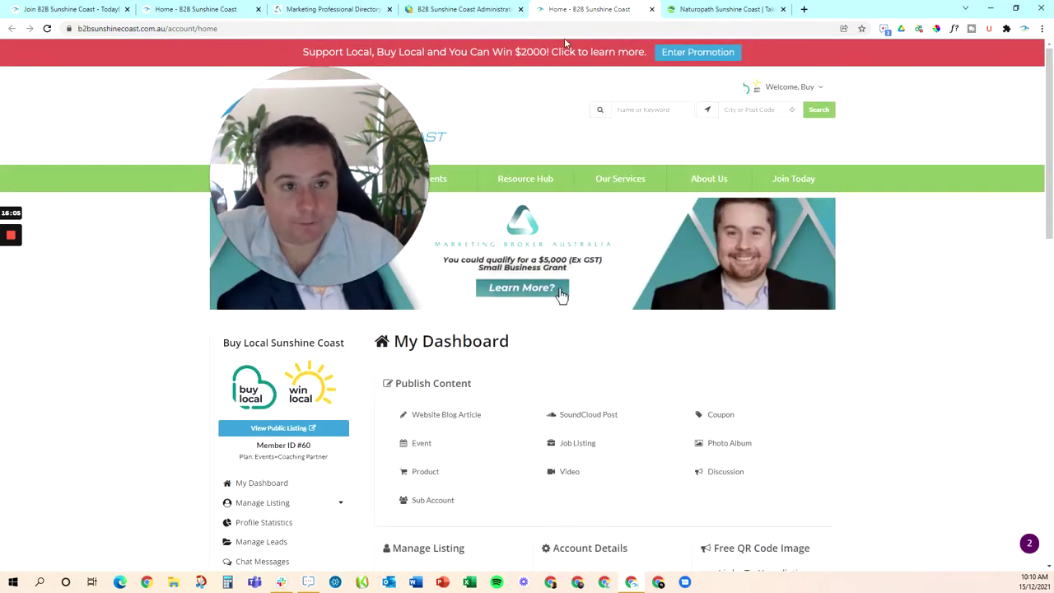
{"action": "left_click", "coordinate": [652, 9]}
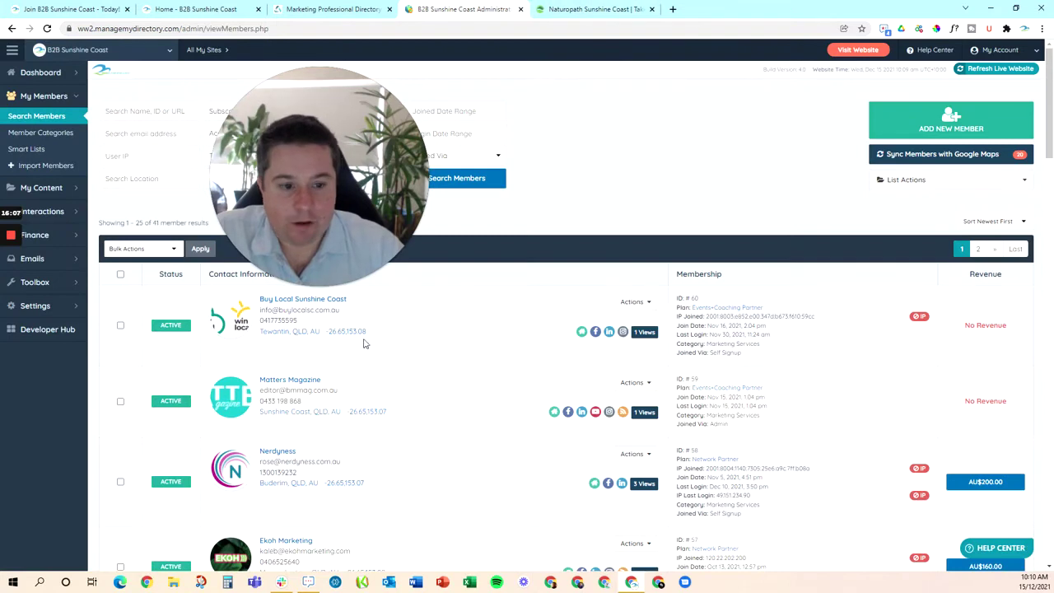
Open the account details of Buy Local Sunshine Coast and review the member's overview, transactions and profile analytics
{"action": "left_click", "coordinate": [636, 302]}
{"action": "left_click", "coordinate": [536, 321]}
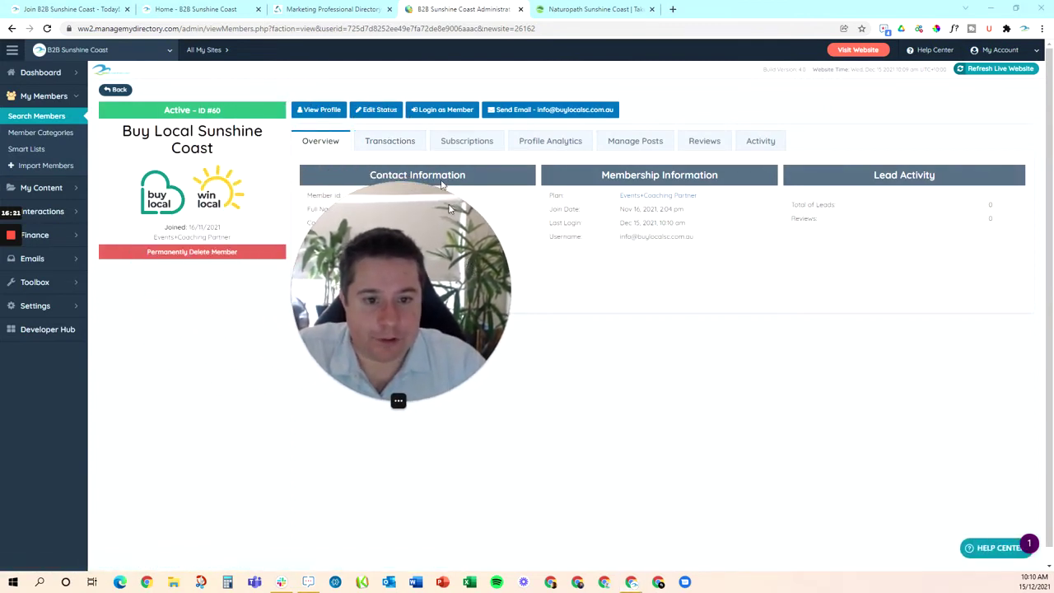
{"action": "left_click", "coordinate": [460, 143]}
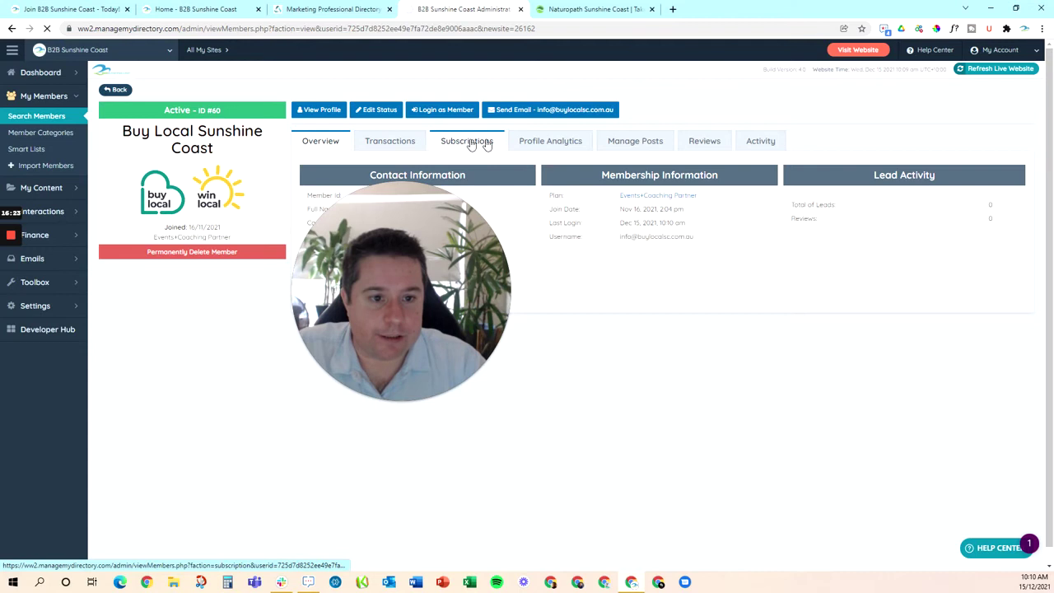
{"action": "left_click", "coordinate": [613, 142]}
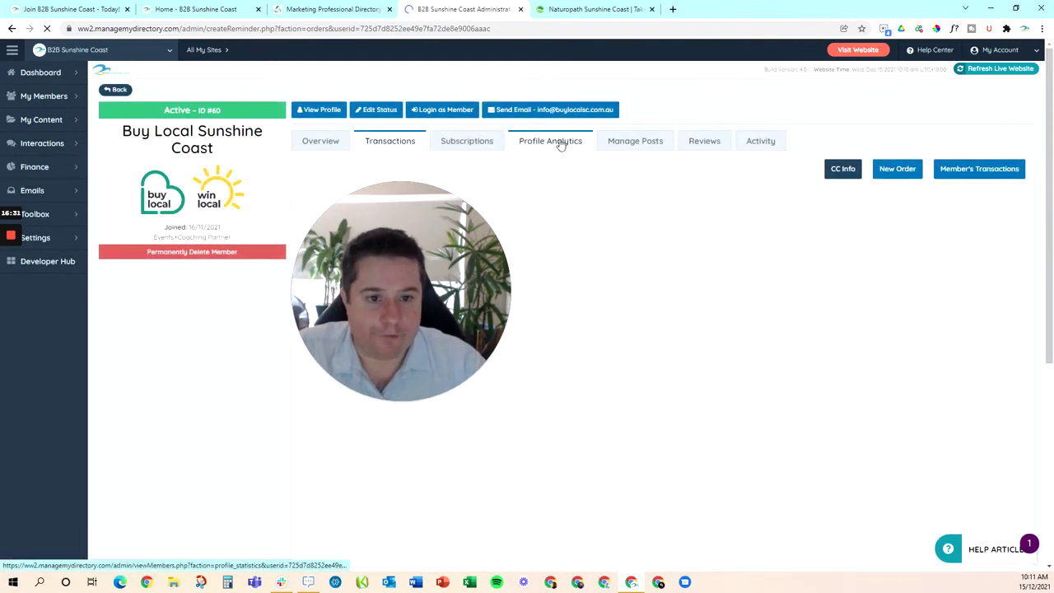
{"action": "left_click", "coordinate": [560, 141]}
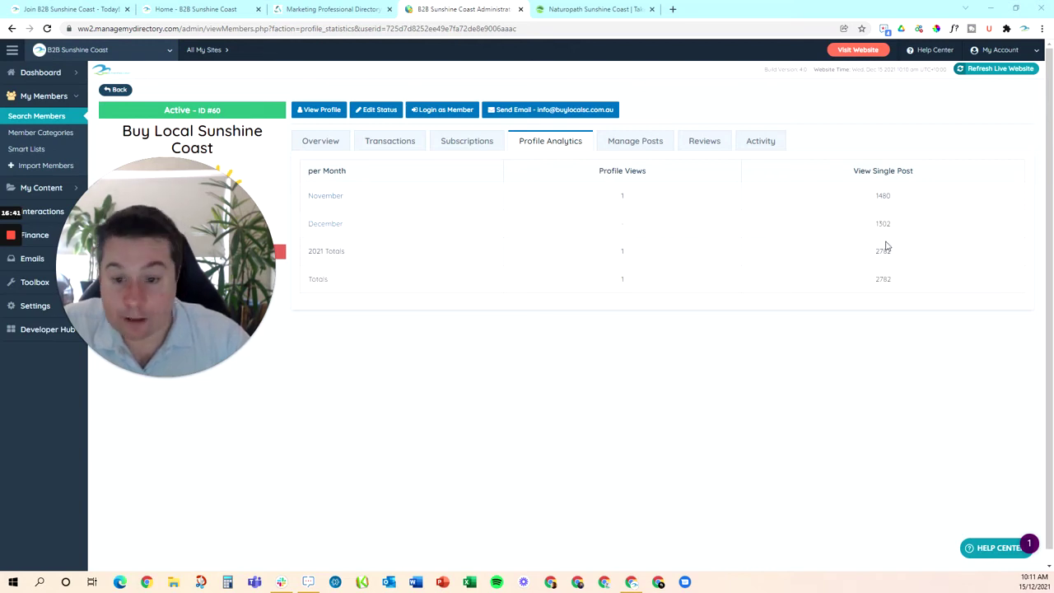
{"action": "left_click_drag", "start_coordinate": [228, 298], "coordinate": [492, 255]}
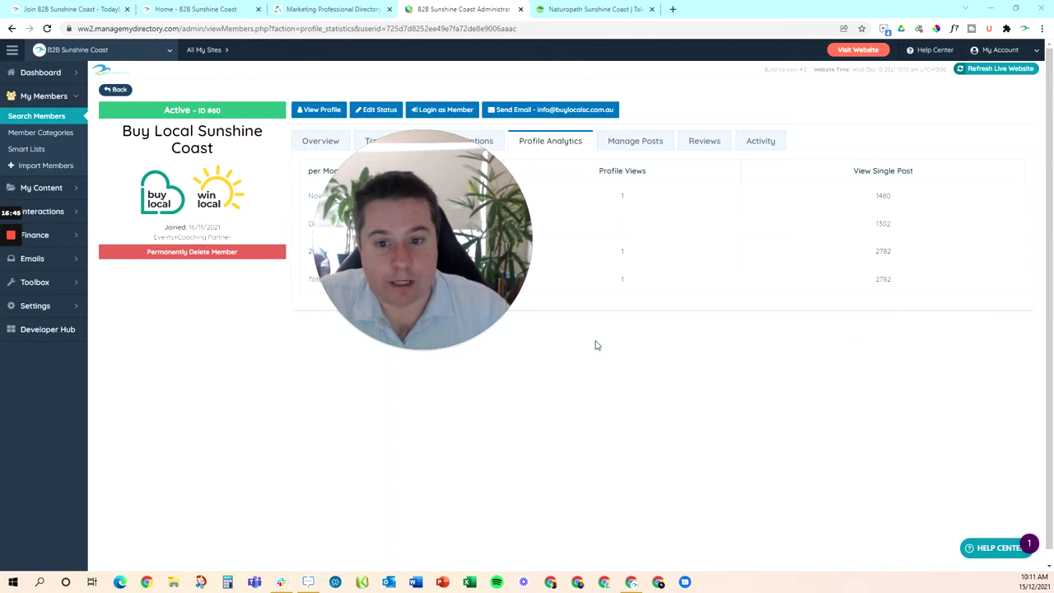
{"action": "left_click_drag", "start_coordinate": [480, 291], "coordinate": [505, 294]}
Review the posts published by Buy Local Sunshine Coast in the member's post management section
{"action": "left_click", "coordinate": [640, 145]}
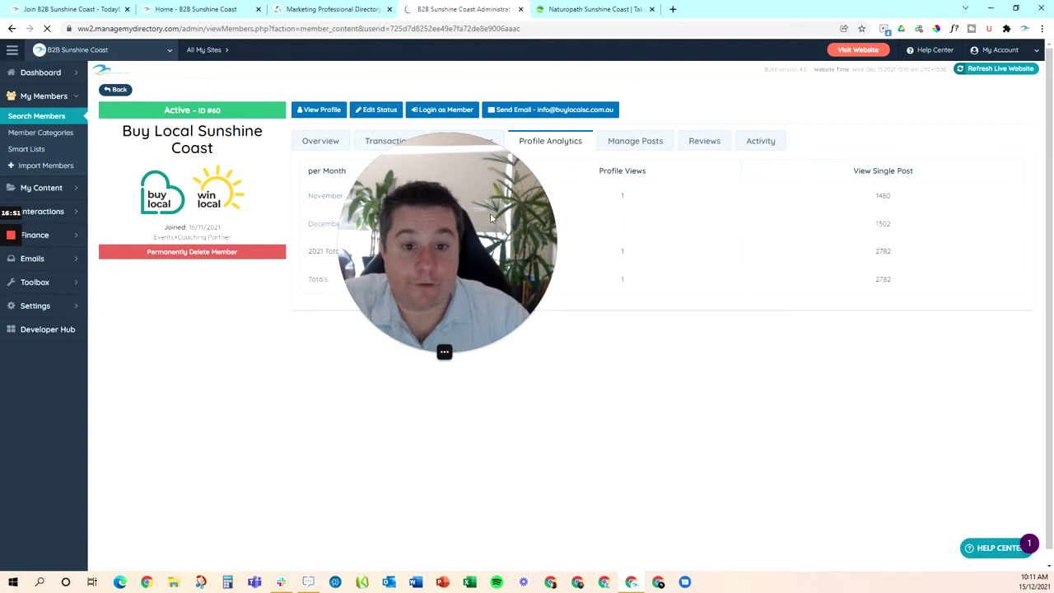
{"action": "left_click_drag", "start_coordinate": [473, 255], "coordinate": [372, 253]}
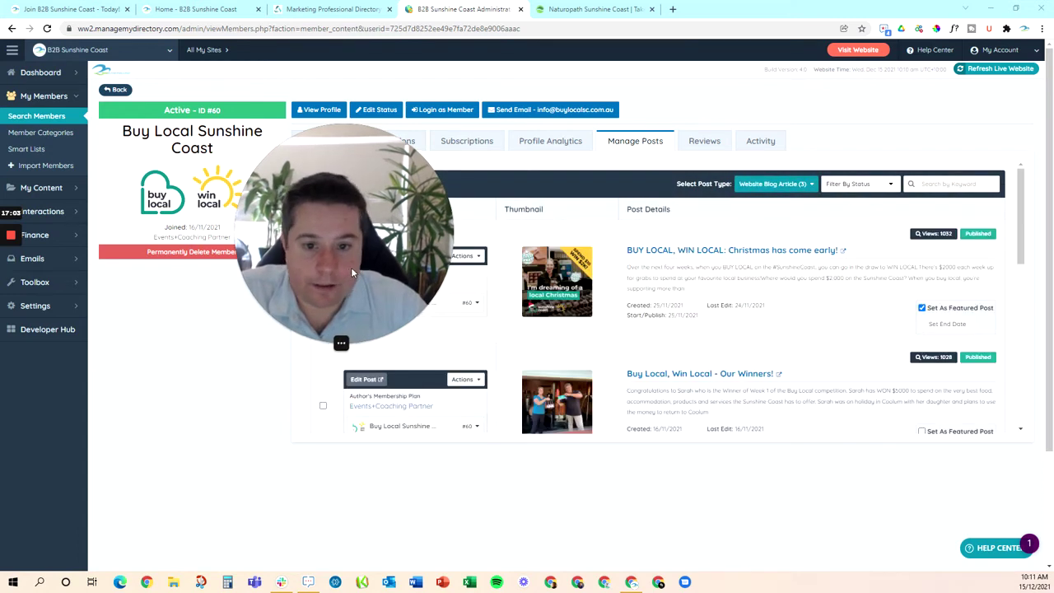
{"action": "left_click_drag", "start_coordinate": [350, 267], "coordinate": [299, 269]}
Open the Web Page Builder and look over the list of static web pages
{"action": "mouse_move", "coordinate": [54, 189]}
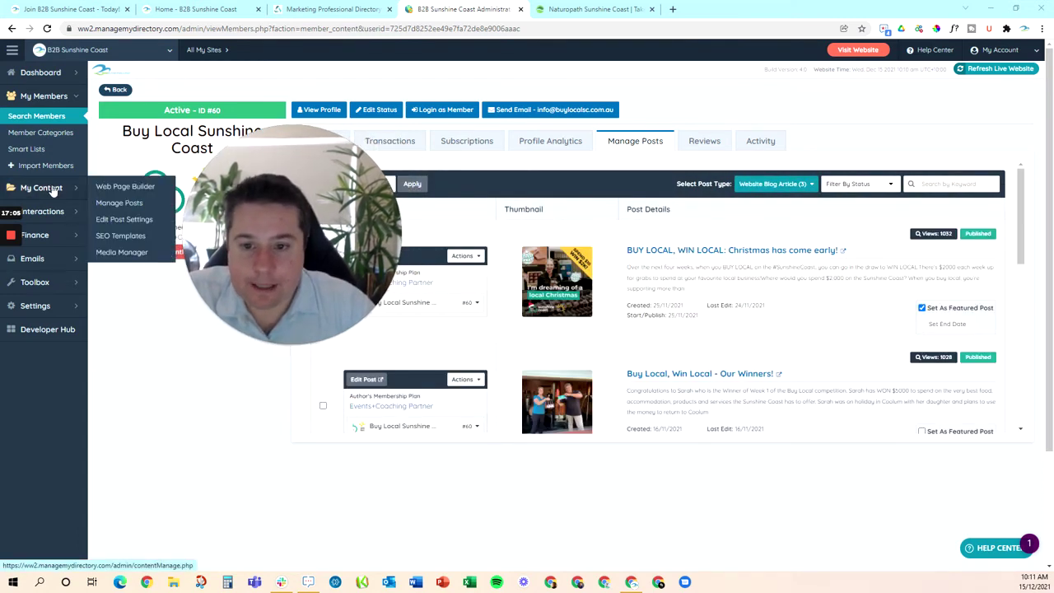
{"action": "left_click", "coordinate": [105, 189]}
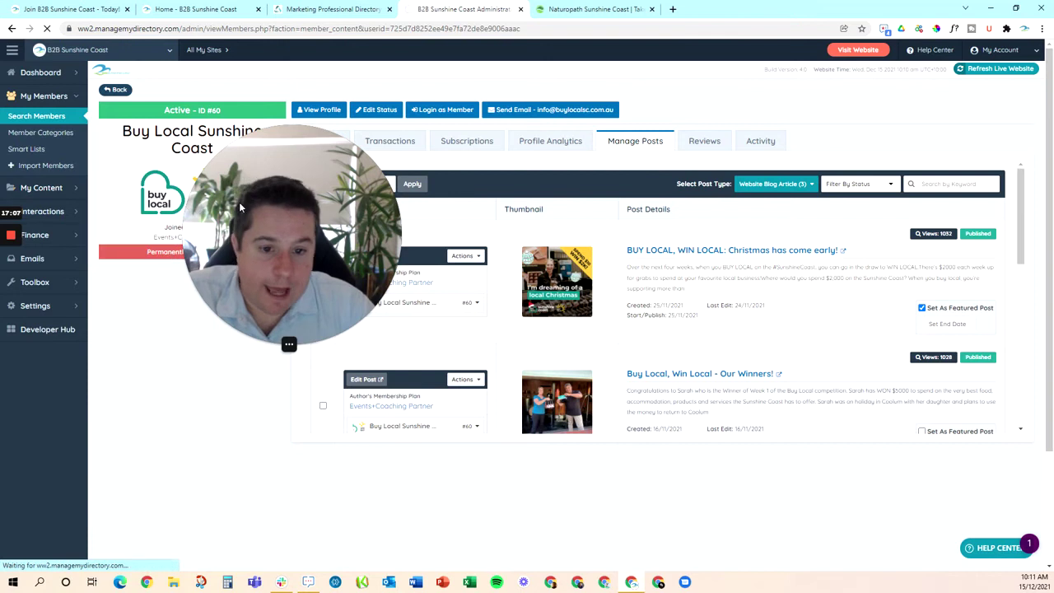
{"action": "left_click_drag", "start_coordinate": [291, 222], "coordinate": [187, 182]}
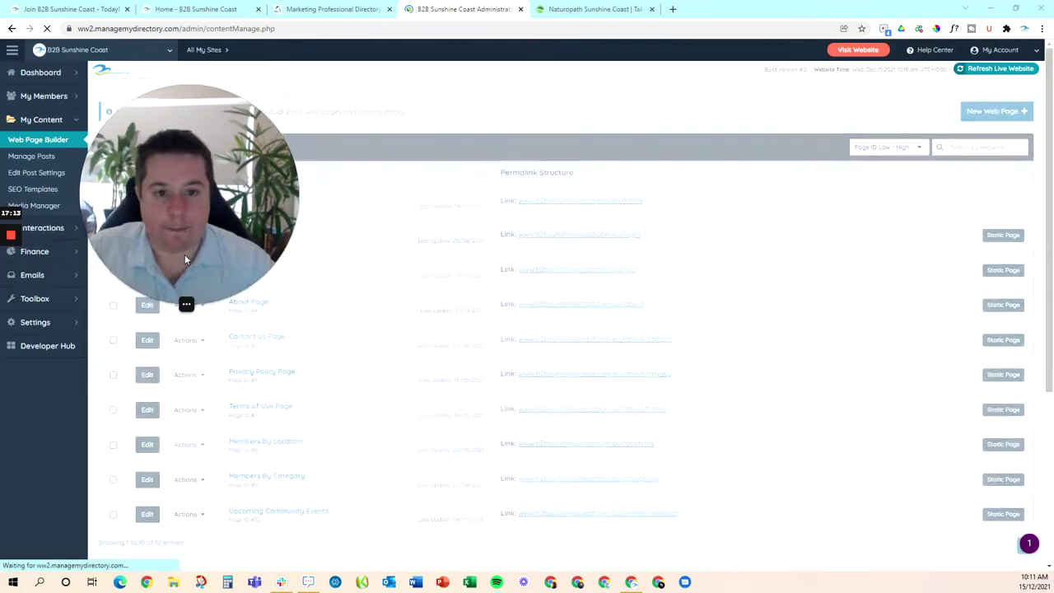
{"action": "left_click_drag", "start_coordinate": [181, 235], "coordinate": [184, 394]}
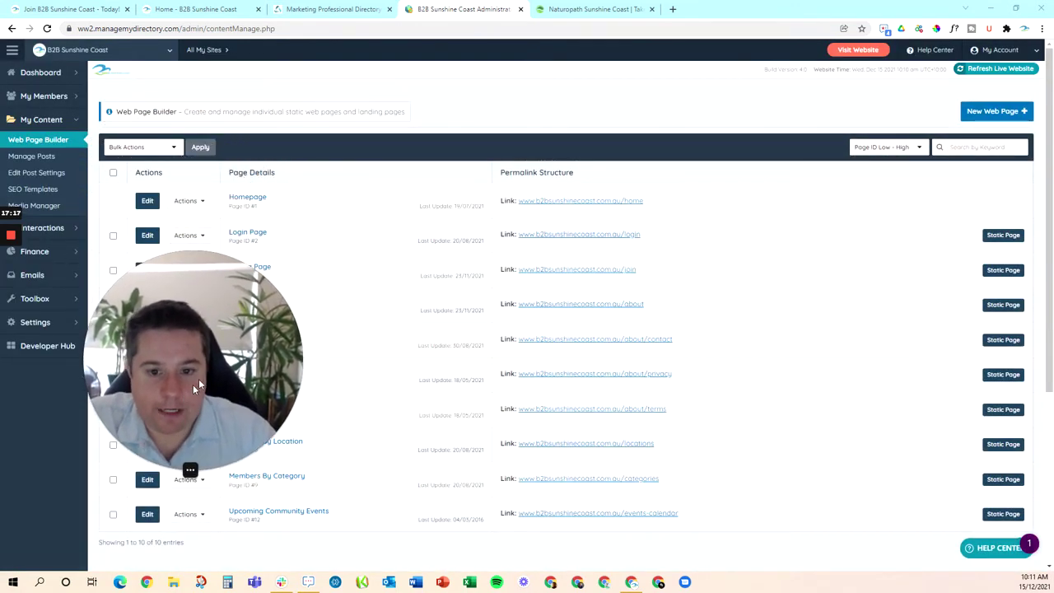
{"action": "left_click_drag", "start_coordinate": [214, 358], "coordinate": [405, 284]}
Open the Pricing Page for editing
{"action": "left_click", "coordinate": [147, 270]}
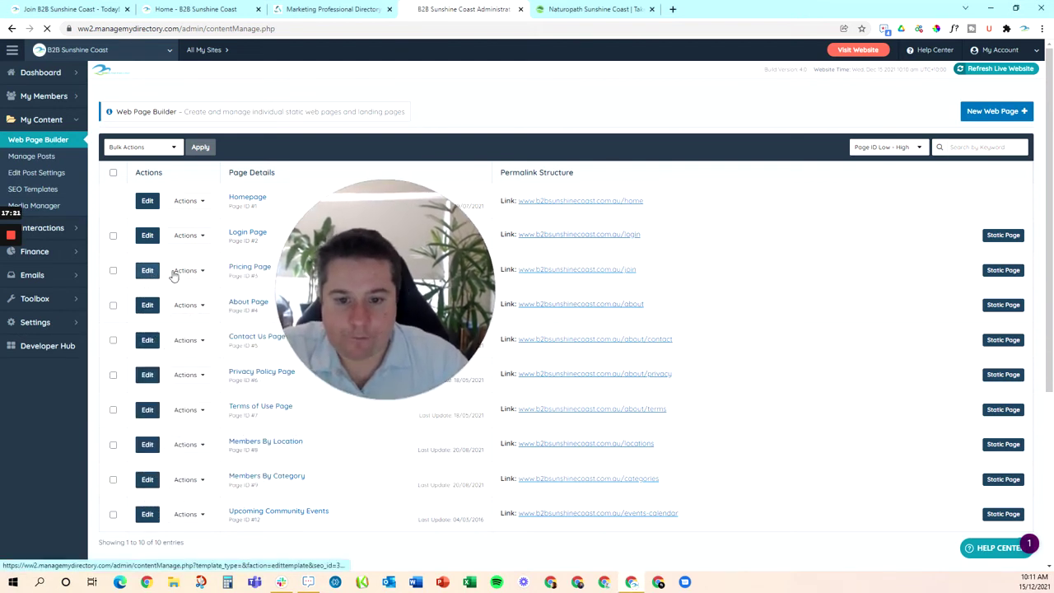
{"action": "left_click_drag", "start_coordinate": [343, 273], "coordinate": [145, 196]}
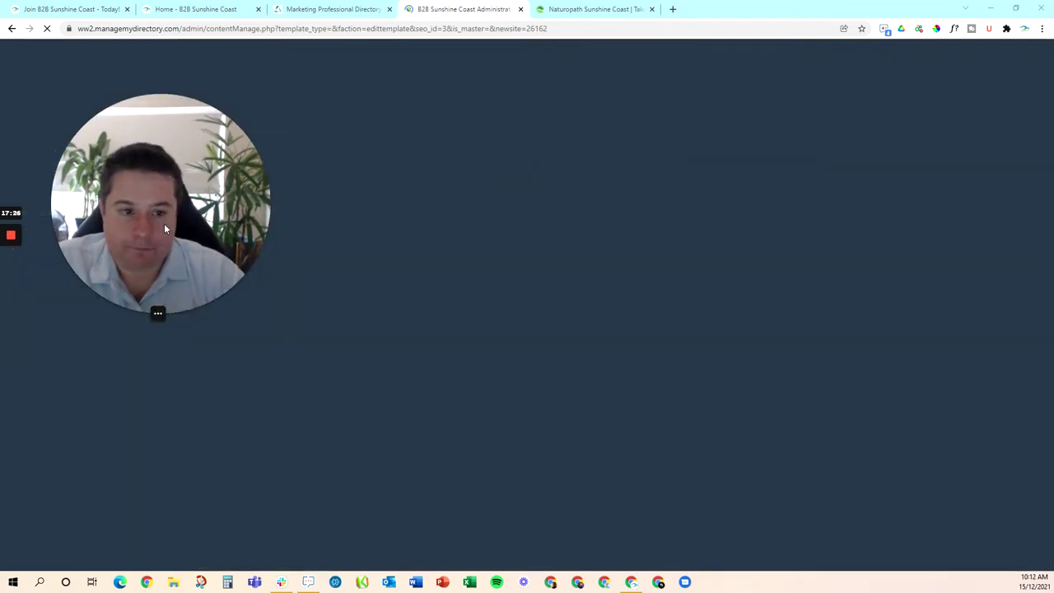
{"action": "left_click_drag", "start_coordinate": [164, 223], "coordinate": [186, 200]}
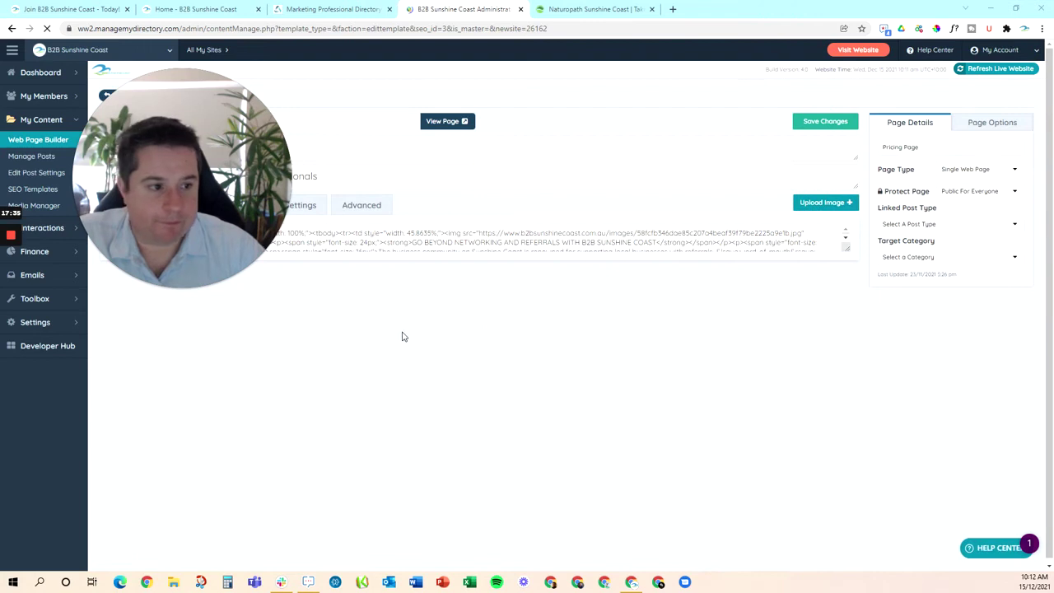
{"action": "mouse_move", "coordinate": [202, 200]}
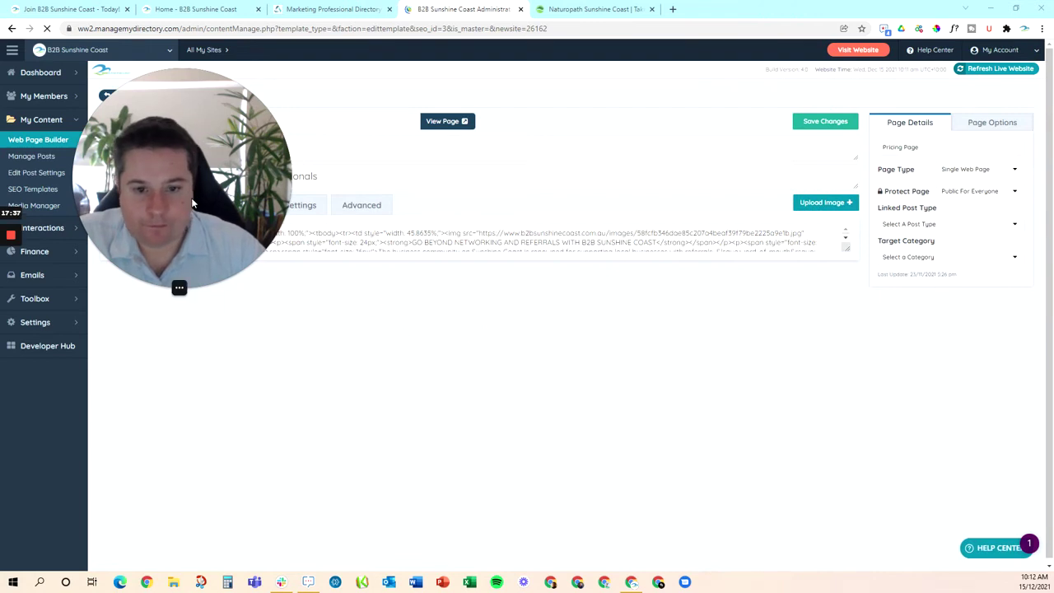
{"action": "left_click_drag", "start_coordinate": [191, 203], "coordinate": [137, 184]}
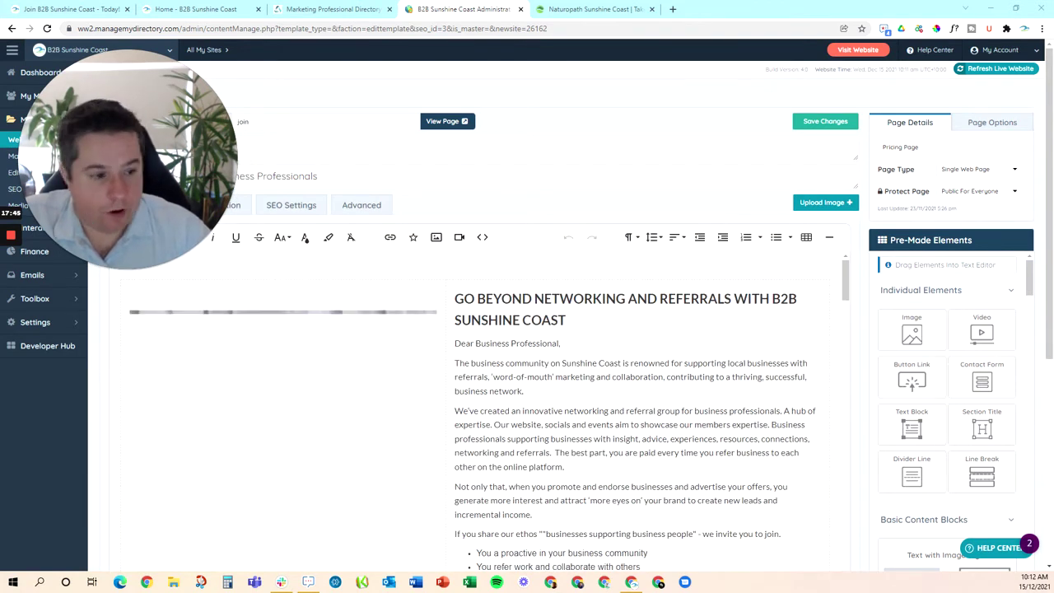
Browse the pre-made elements and insert the first Call to Action block below the introductory letter on the Pricing Page
{"action": "scroll", "coordinate": [962, 429], "scroll_direction": "down", "scroll_amount": 3}
{"action": "scroll", "coordinate": [899, 395], "scroll_direction": "down", "scroll_amount": 5}
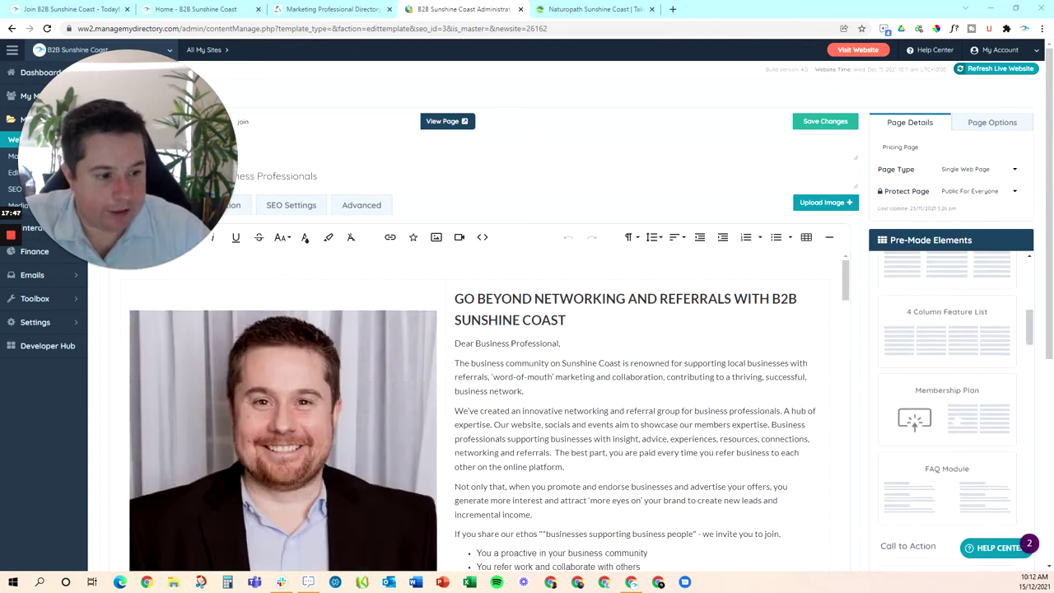
{"action": "scroll", "coordinate": [898, 394], "scroll_direction": "up", "scroll_amount": 2}
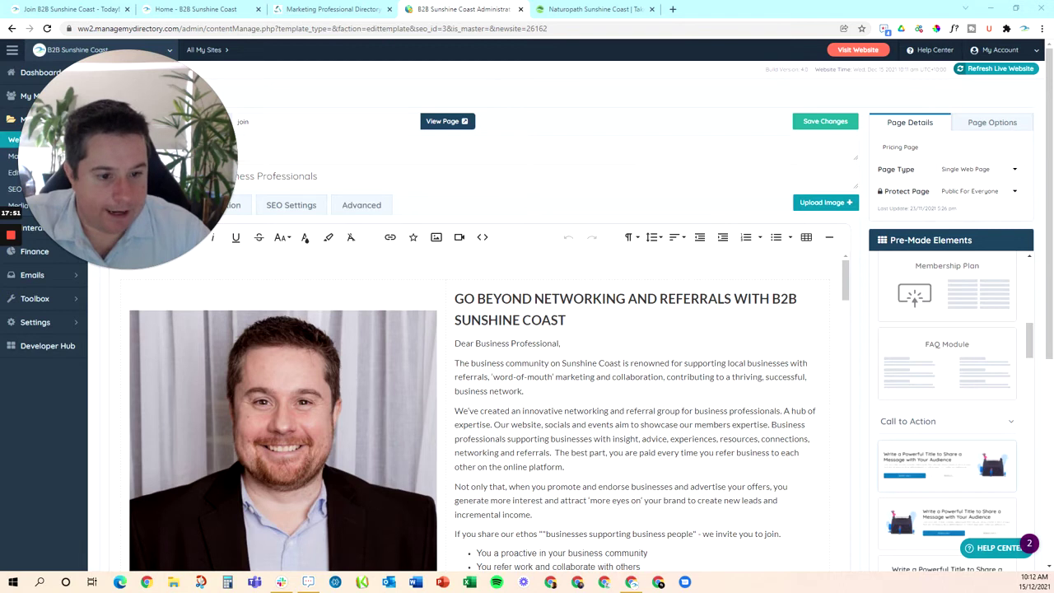
{"action": "scroll", "coordinate": [495, 280], "scroll_direction": "down", "scroll_amount": 3}
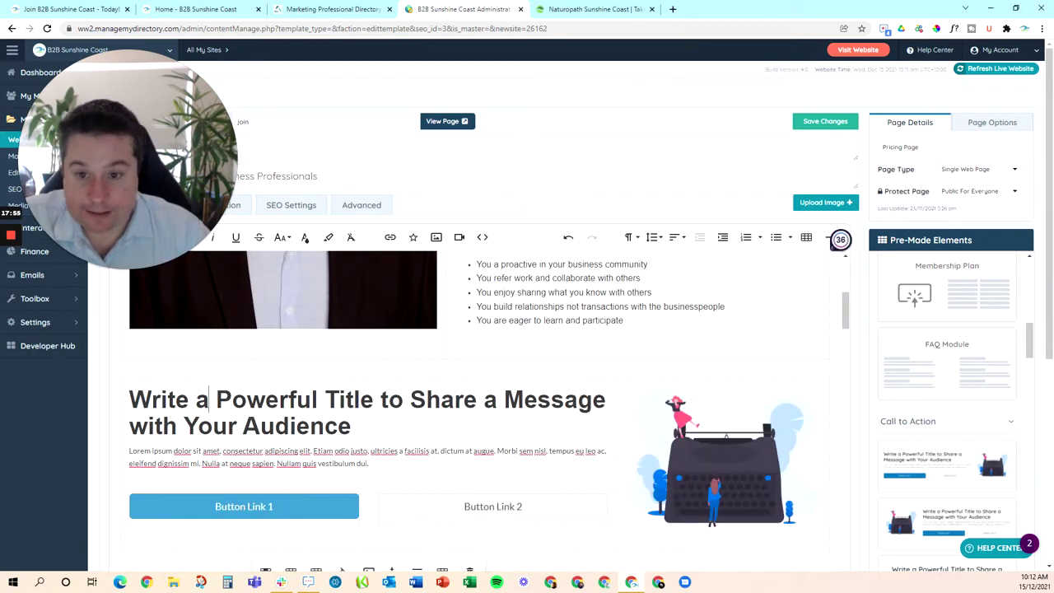
Add the test text "jflsdkhjfsdlkf" to the Call to Action title, and remove the block's button table and the whole block
{"action": "type", "text": "jflsdkhjfsdlkf"}
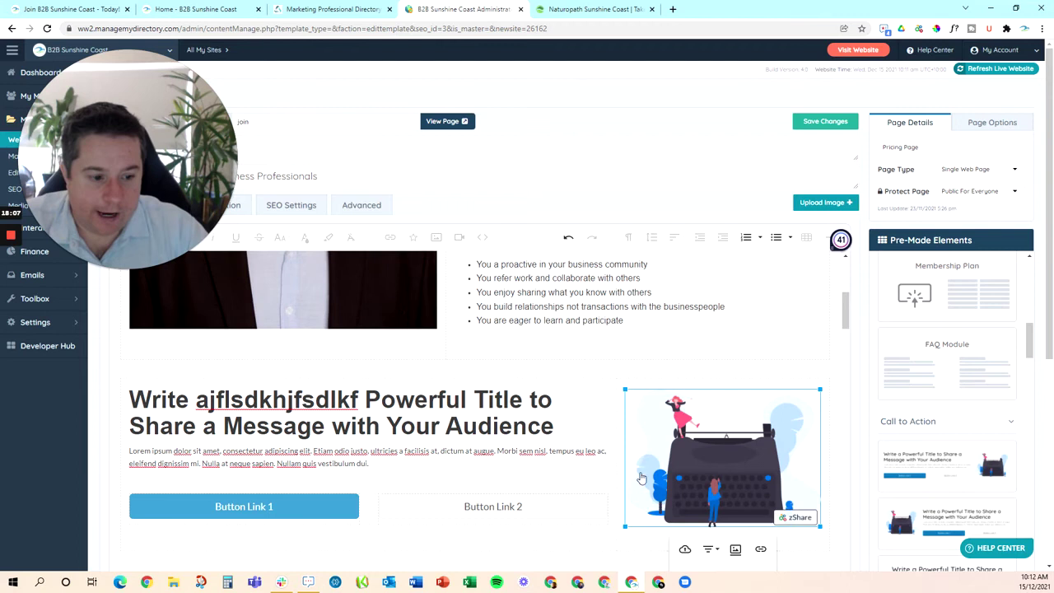
{"action": "left_click", "coordinate": [368, 507]}
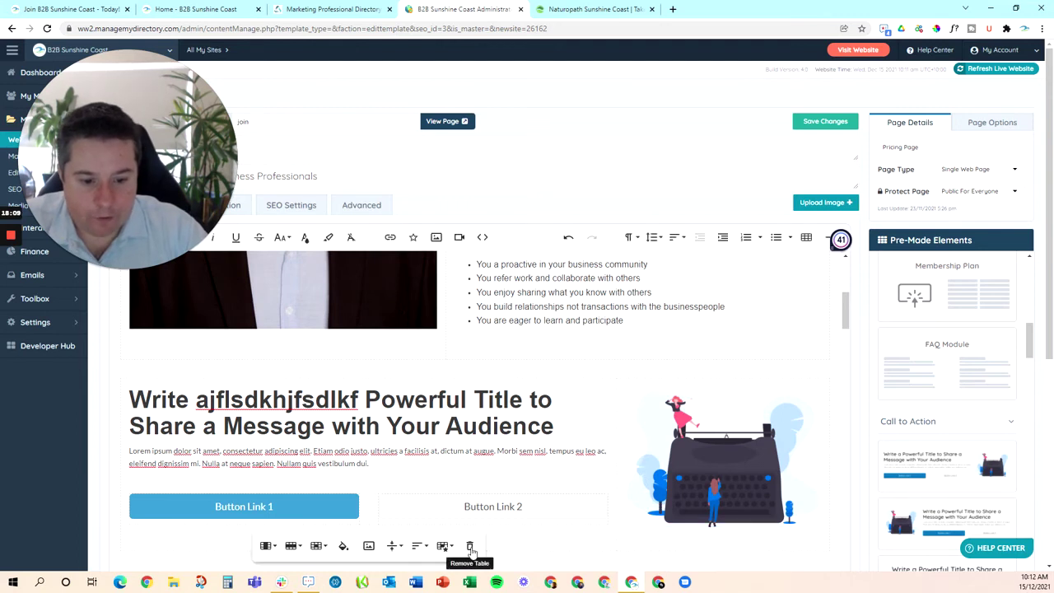
{"action": "left_click", "coordinate": [470, 546]}
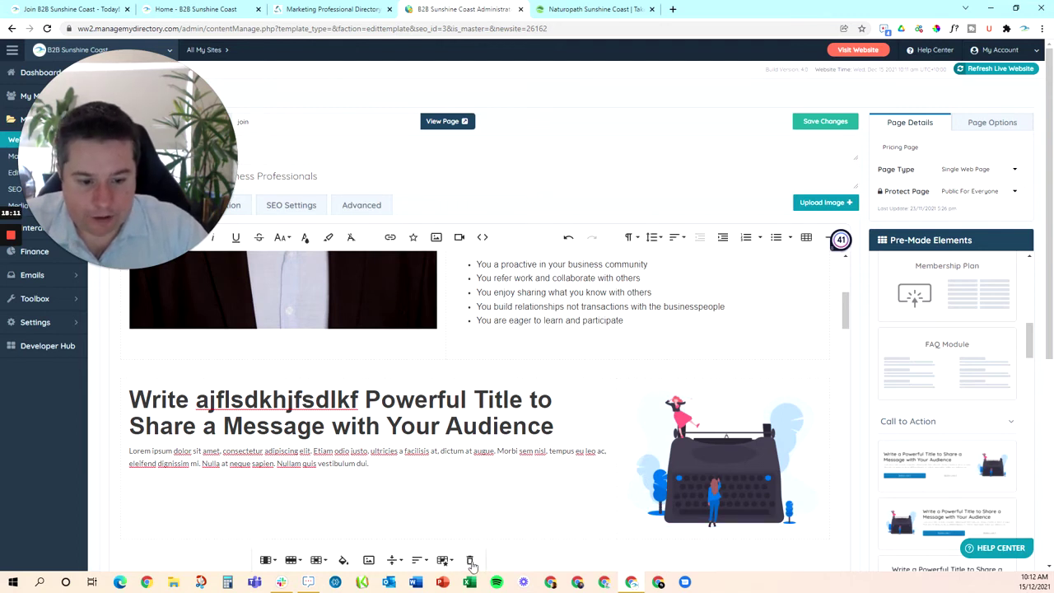
{"action": "left_click", "coordinate": [470, 561]}
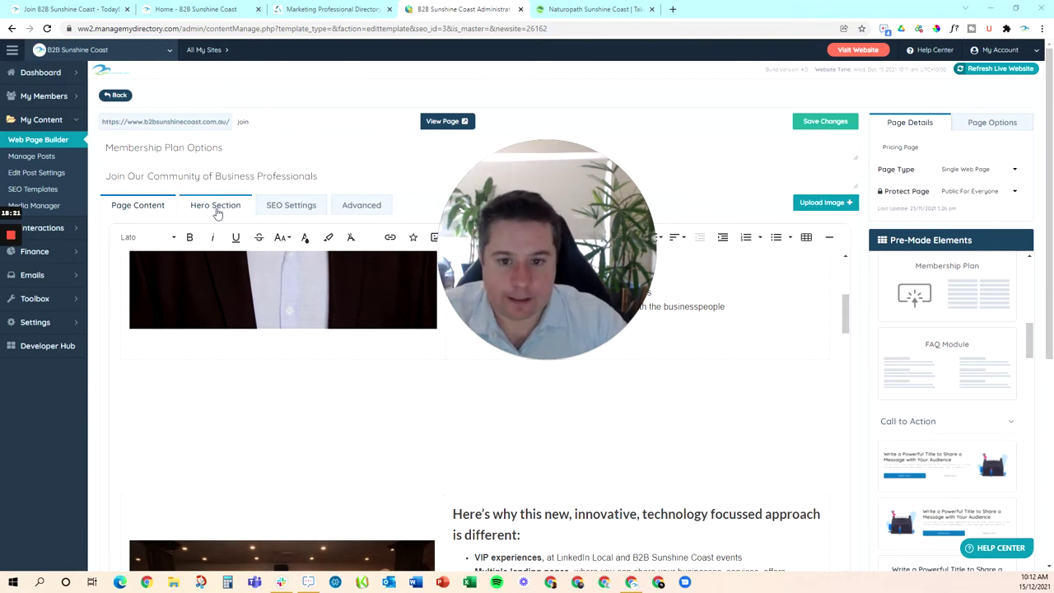
Review the Pricing Page's Hero Section settings, including the hero image, title text and call-to-action button options
{"action": "left_click", "coordinate": [216, 207]}
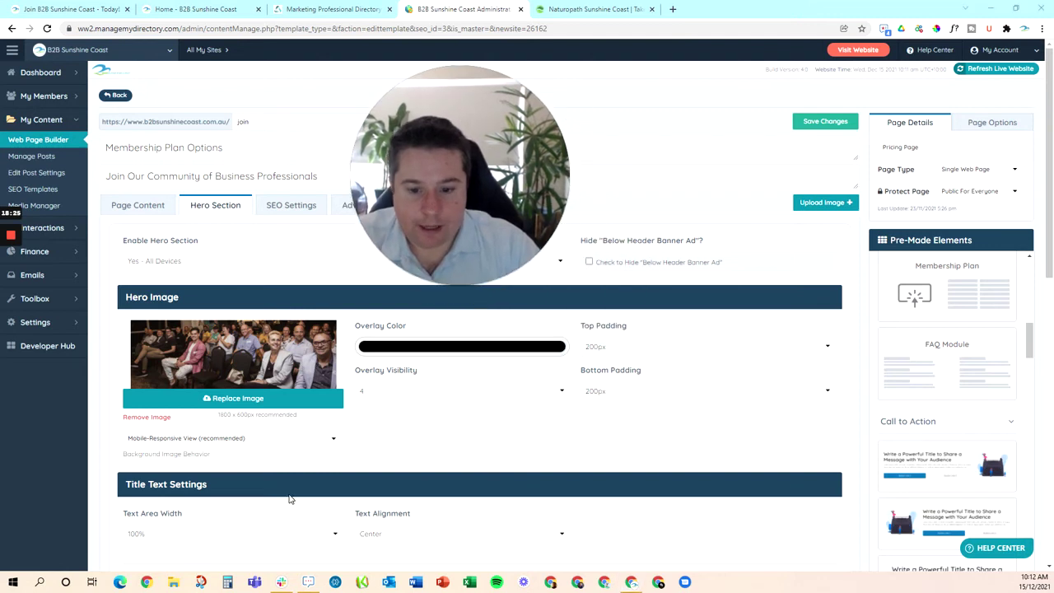
{"action": "scroll", "coordinate": [289, 486], "scroll_direction": "down", "scroll_amount": 1}
{"action": "scroll", "coordinate": [289, 480], "scroll_direction": "down", "scroll_amount": 7}
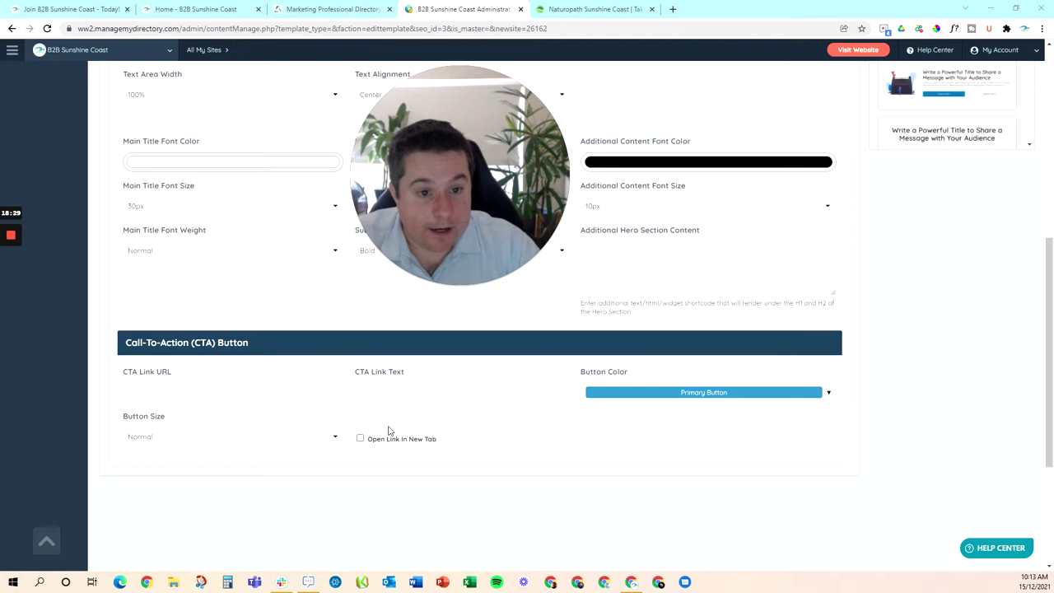
{"action": "scroll", "coordinate": [231, 376], "scroll_direction": "up", "scroll_amount": 4}
{"action": "scroll", "coordinate": [231, 377], "scroll_direction": "up", "scroll_amount": 2}
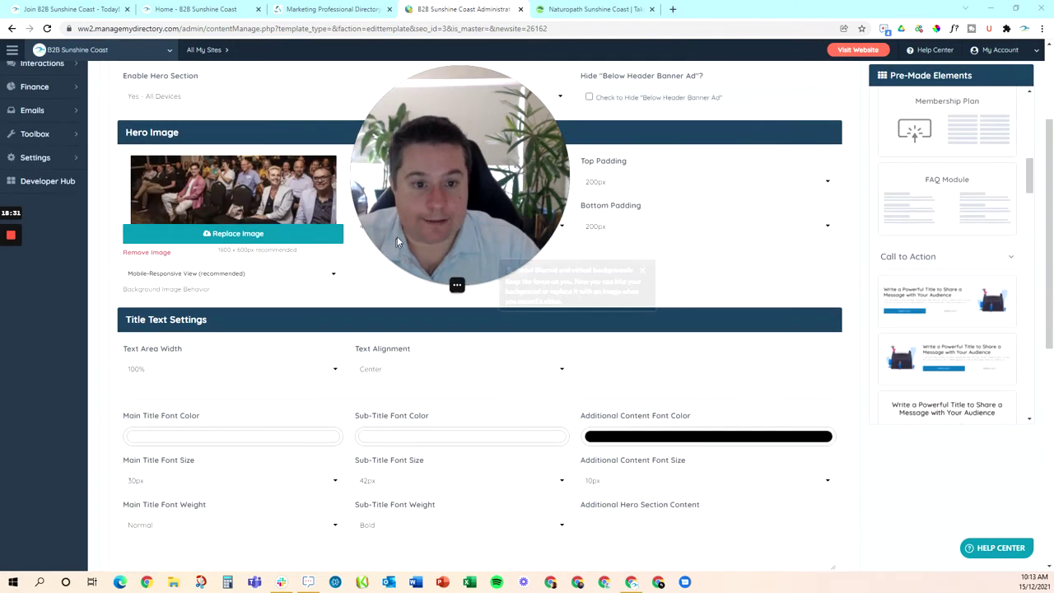
{"action": "scroll", "coordinate": [656, 242], "scroll_direction": "up", "scroll_amount": 3}
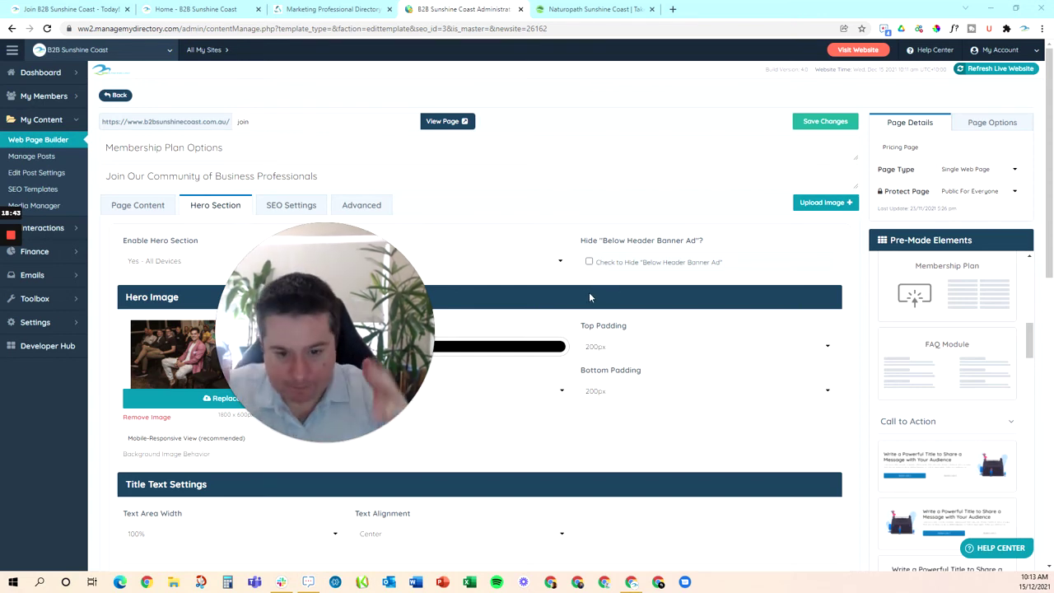
Review the Pricing Page's SEO settings for meta tags and social media sharing
{"action": "left_click", "coordinate": [291, 205]}
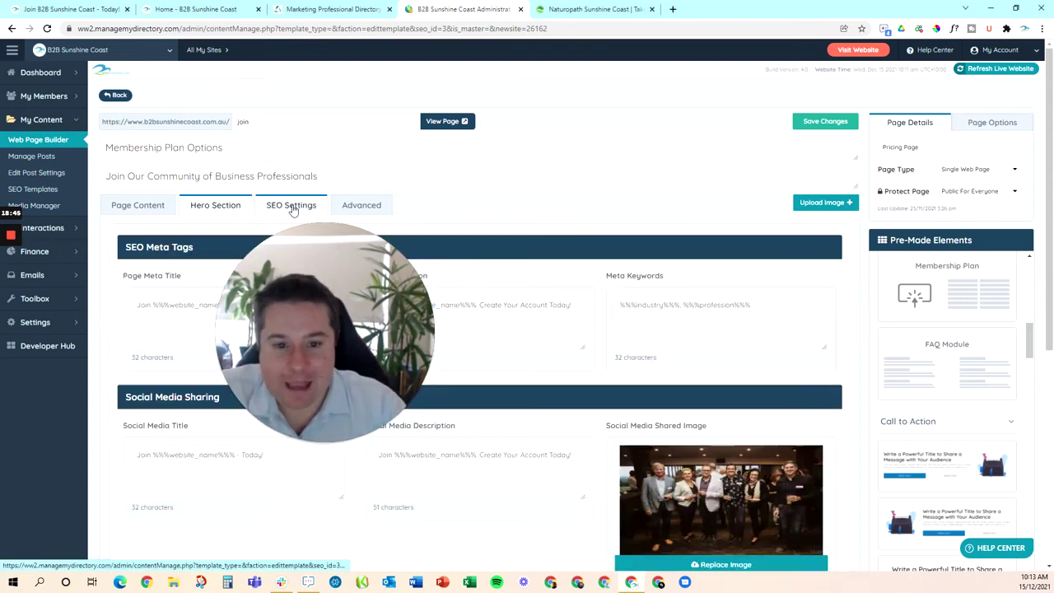
{"action": "left_click_drag", "start_coordinate": [382, 231], "coordinate": [242, 433]}
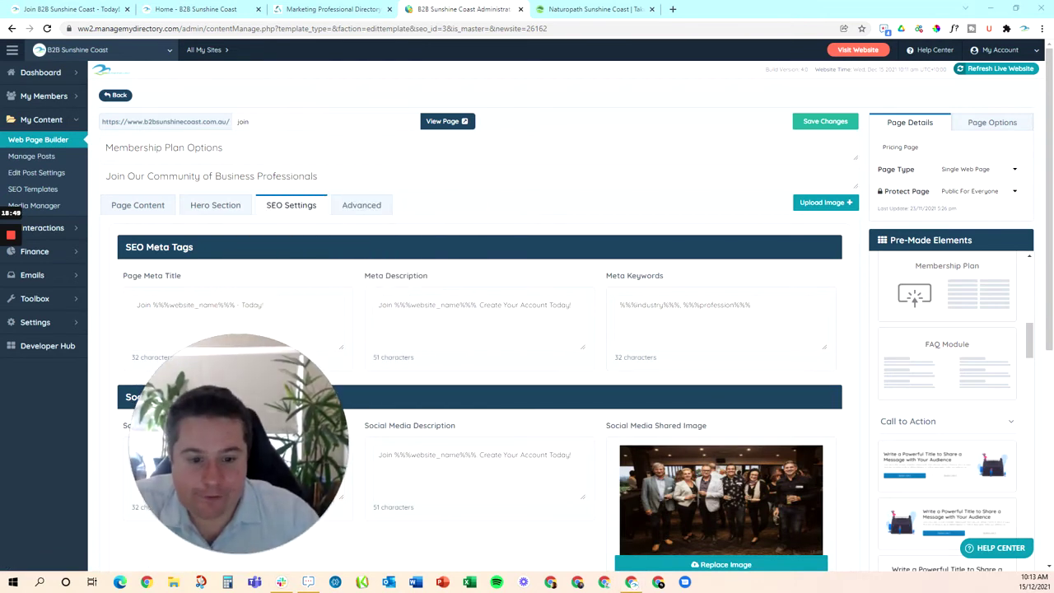
{"action": "mouse_move", "coordinate": [298, 440]}
{"action": "left_click_drag", "start_coordinate": [298, 440], "coordinate": [304, 332]}
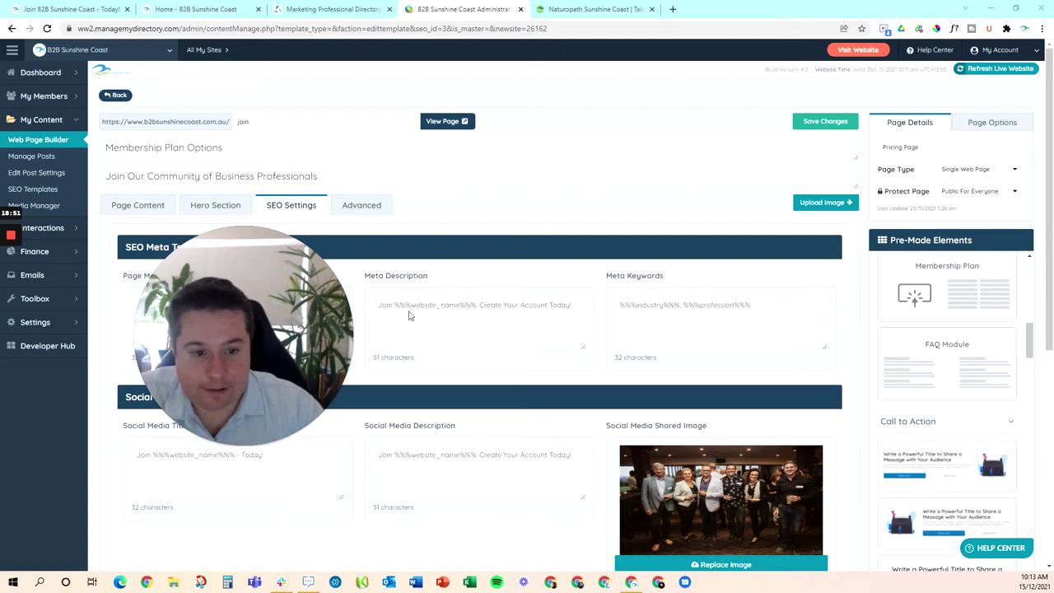
{"action": "mouse_move", "coordinate": [319, 355]}
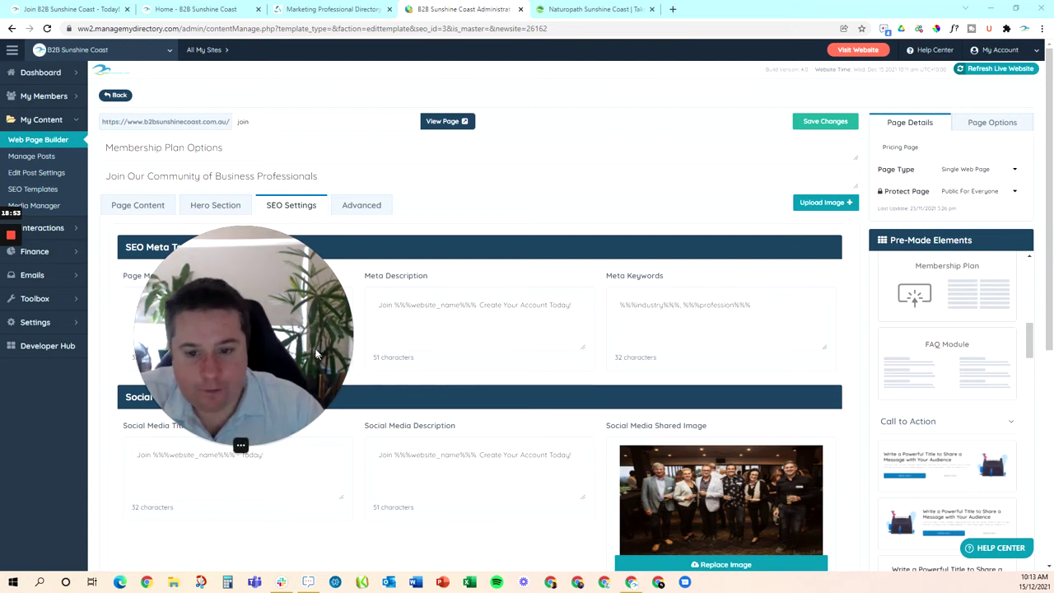
{"action": "left_click_drag", "start_coordinate": [240, 444], "coordinate": [425, 358]}
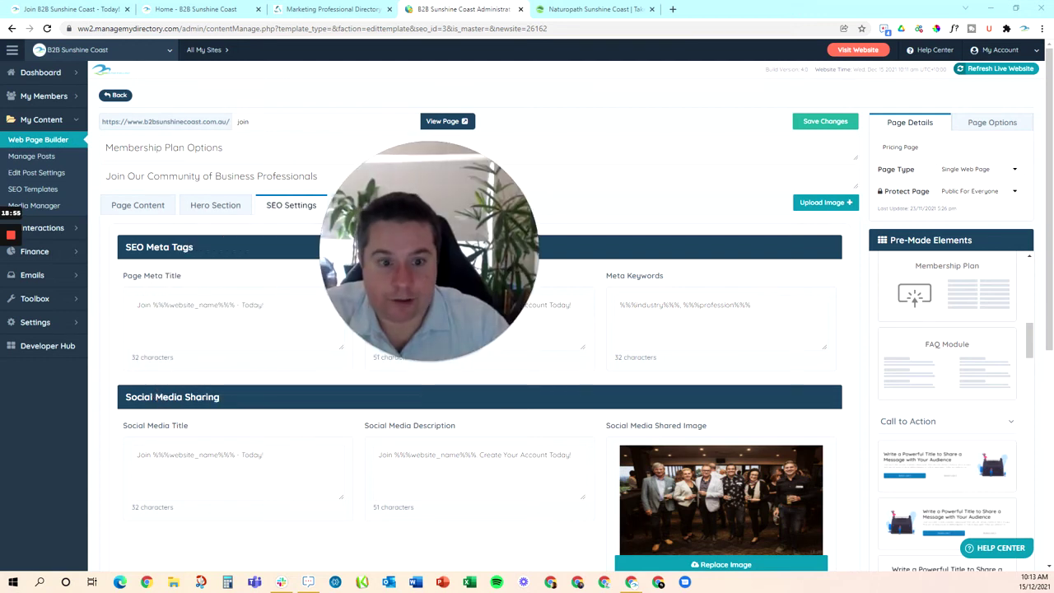
{"action": "left_click_drag", "start_coordinate": [424, 358], "coordinate": [472, 400]}
Return to the Pricing Page's content and leave the editor for the list of static web pages
{"action": "left_click", "coordinate": [139, 205]}
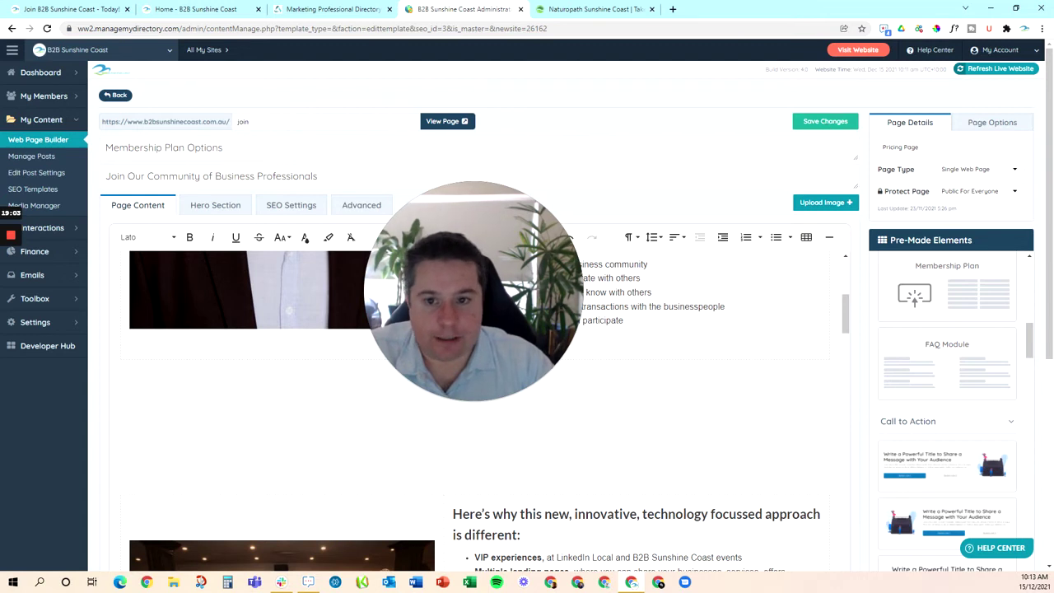
{"action": "left_click", "coordinate": [115, 95]}
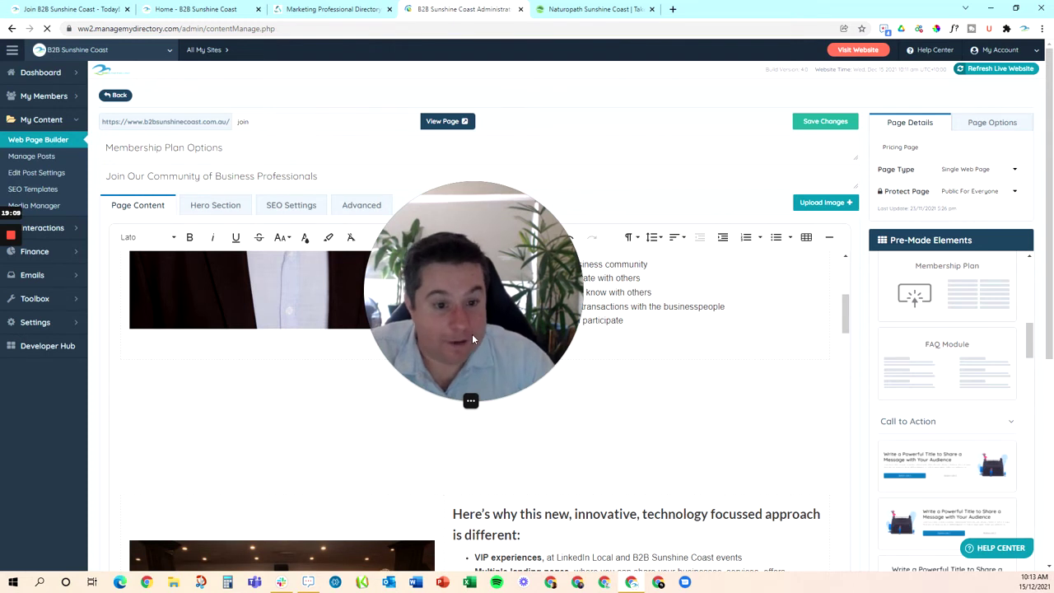
{"action": "left_click_drag", "start_coordinate": [465, 330], "coordinate": [269, 288]}
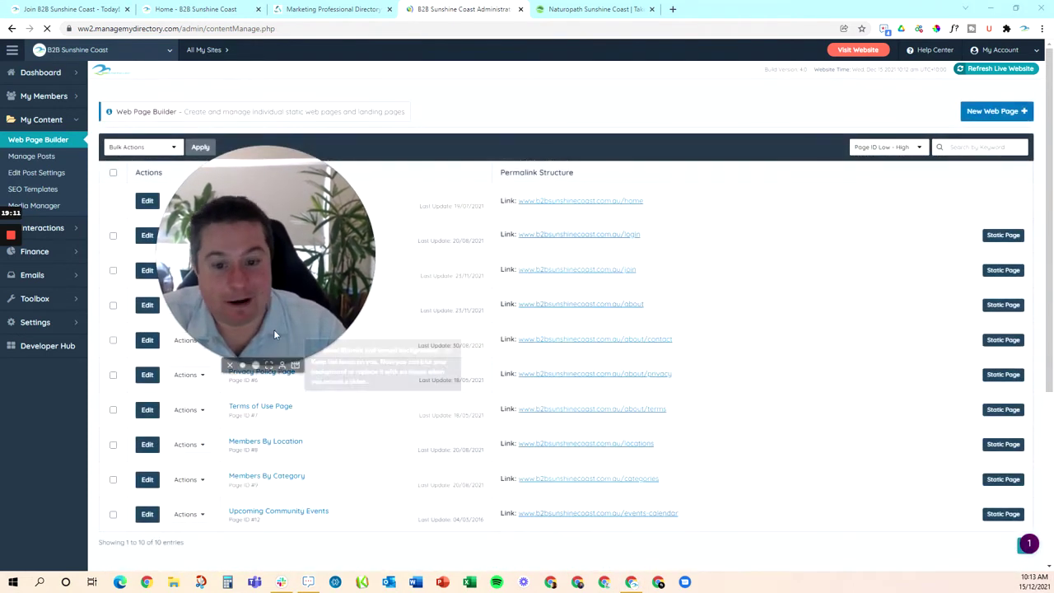
Open Edit Post Settings and look over the list of post types from sub accounts to member listings
{"action": "left_click", "coordinate": [35, 172]}
{"action": "left_click_drag", "start_coordinate": [285, 245], "coordinate": [197, 220]}
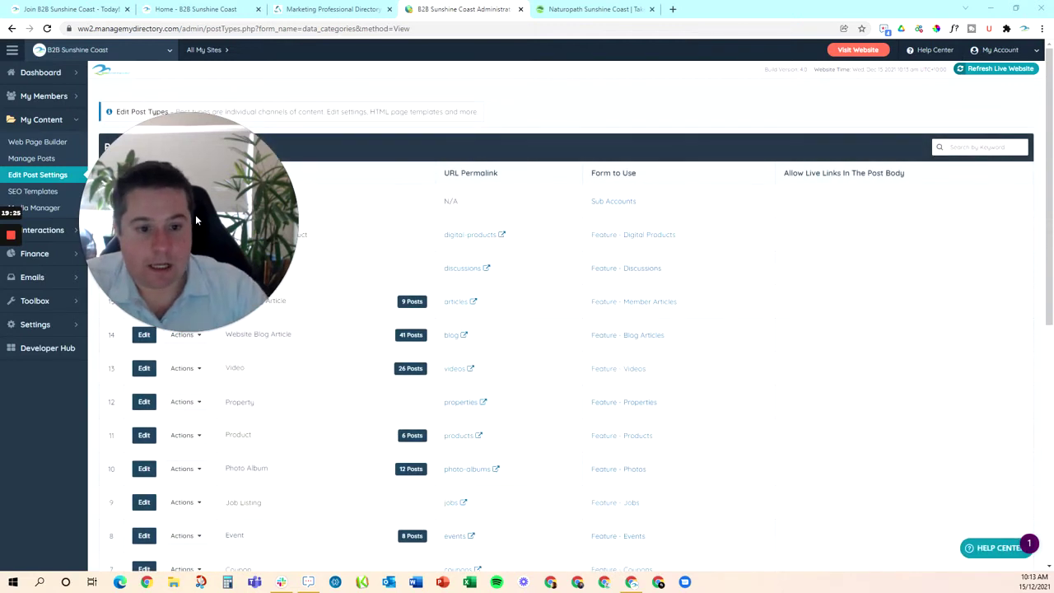
{"action": "left_click_drag", "start_coordinate": [209, 216], "coordinate": [190, 169]}
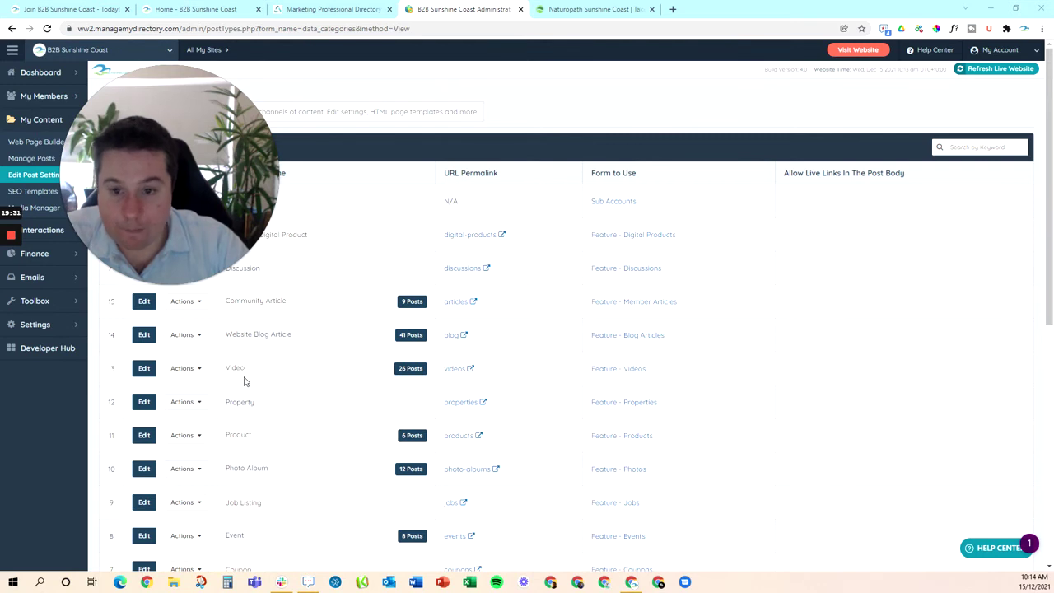
{"action": "scroll", "coordinate": [245, 378], "scroll_direction": "down", "scroll_amount": 2}
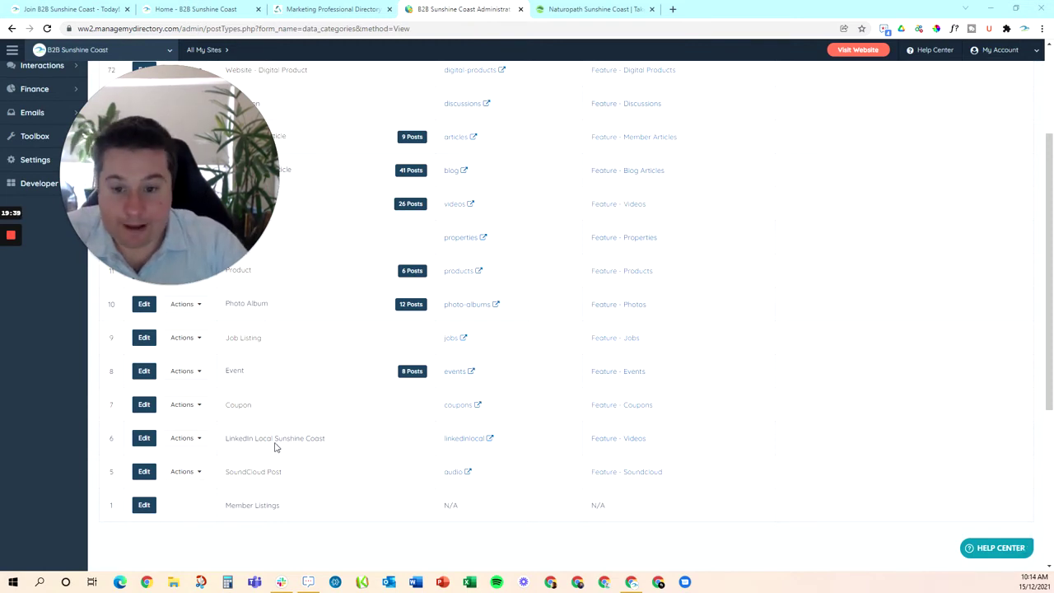
{"action": "scroll", "coordinate": [560, 313], "scroll_direction": "up", "scroll_amount": 2}
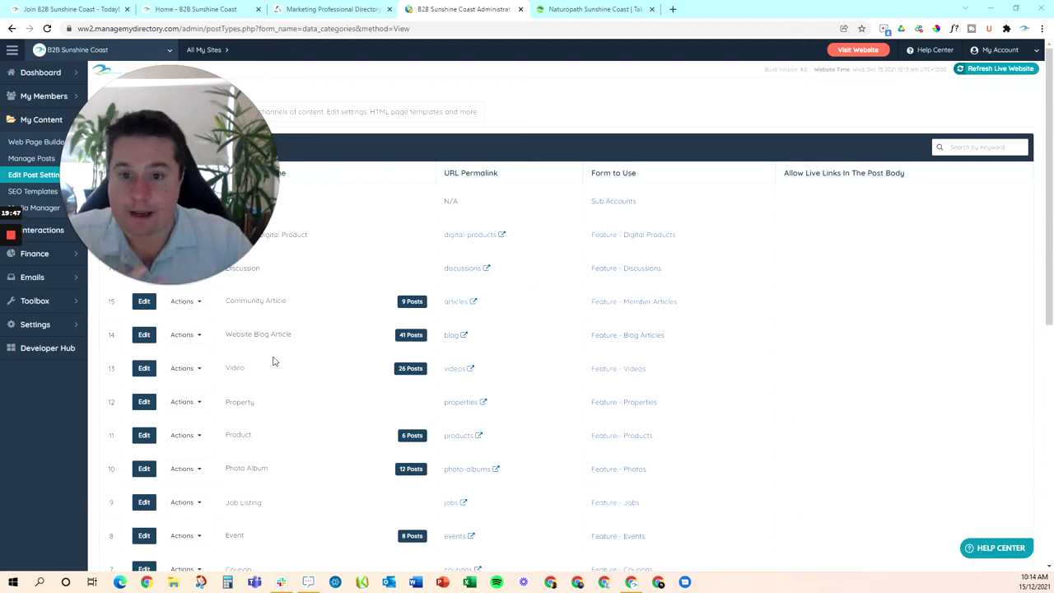
{"action": "left_click_drag", "start_coordinate": [201, 224], "coordinate": [270, 218]}
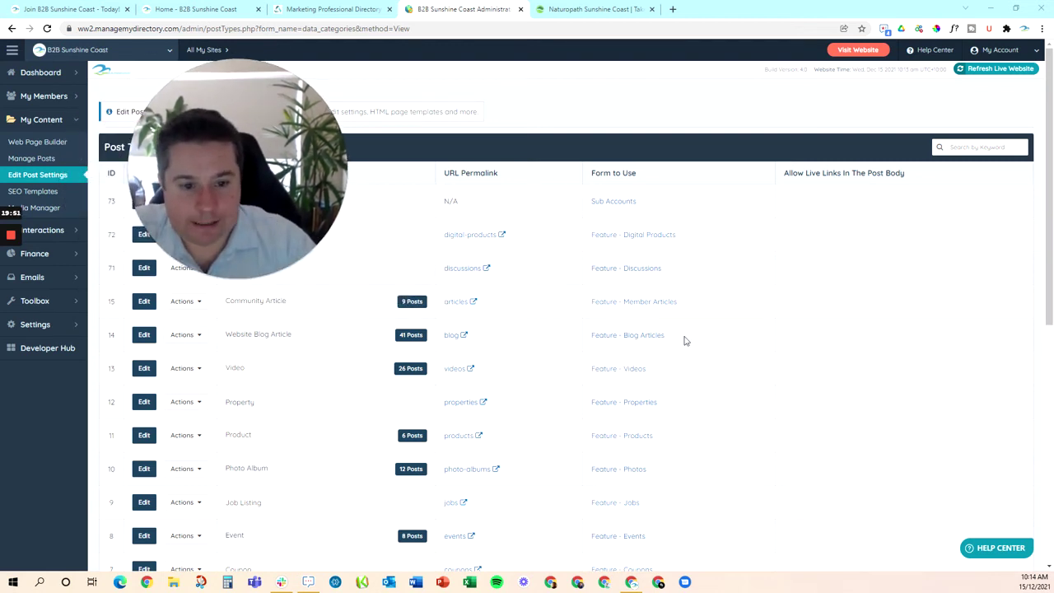
Open the Membership Plans under Finance and examine each plan's members, post publishing, pricing and search rules
{"action": "mouse_move", "coordinate": [59, 238]}
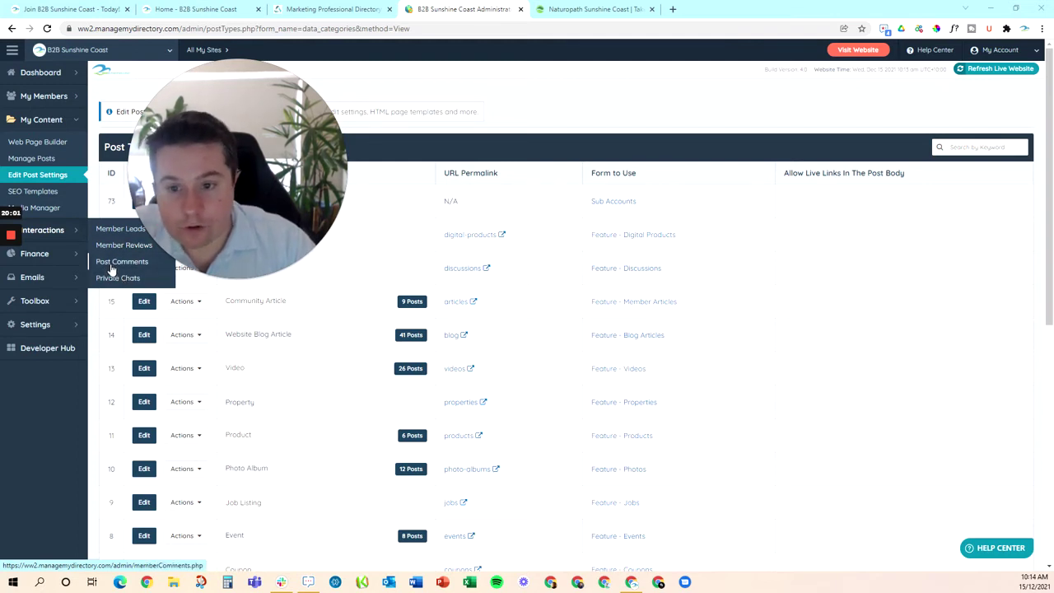
{"action": "left_click", "coordinate": [57, 260]}
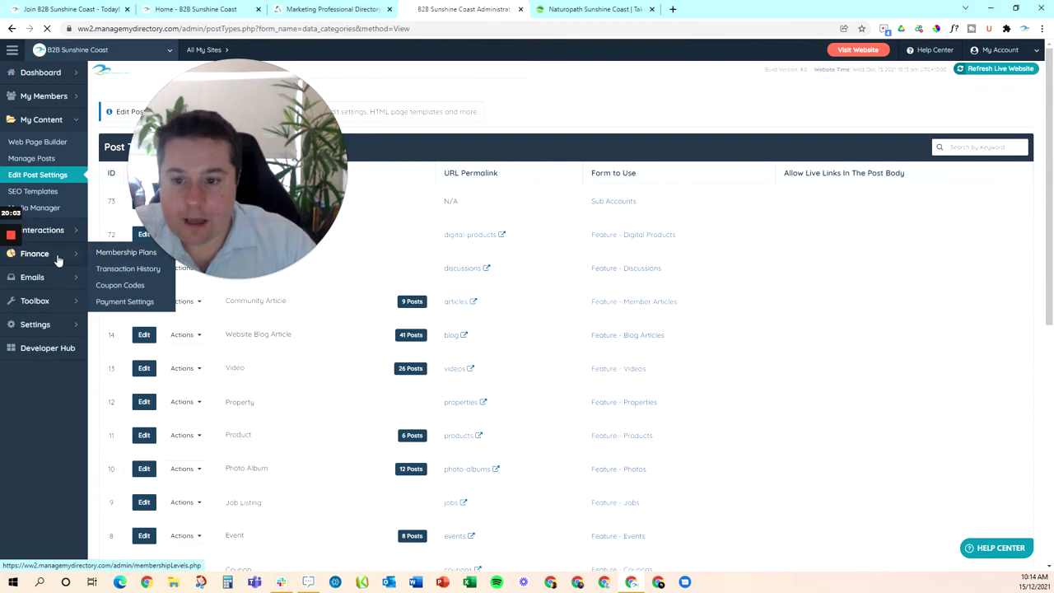
{"action": "mouse_move", "coordinate": [216, 255]}
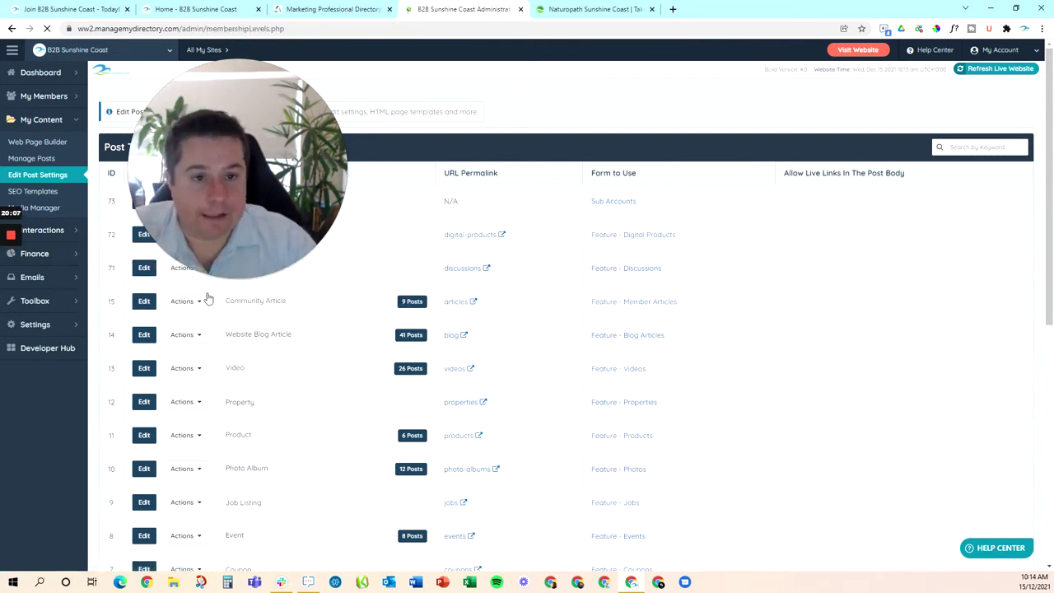
{"action": "mouse_move", "coordinate": [232, 230]}
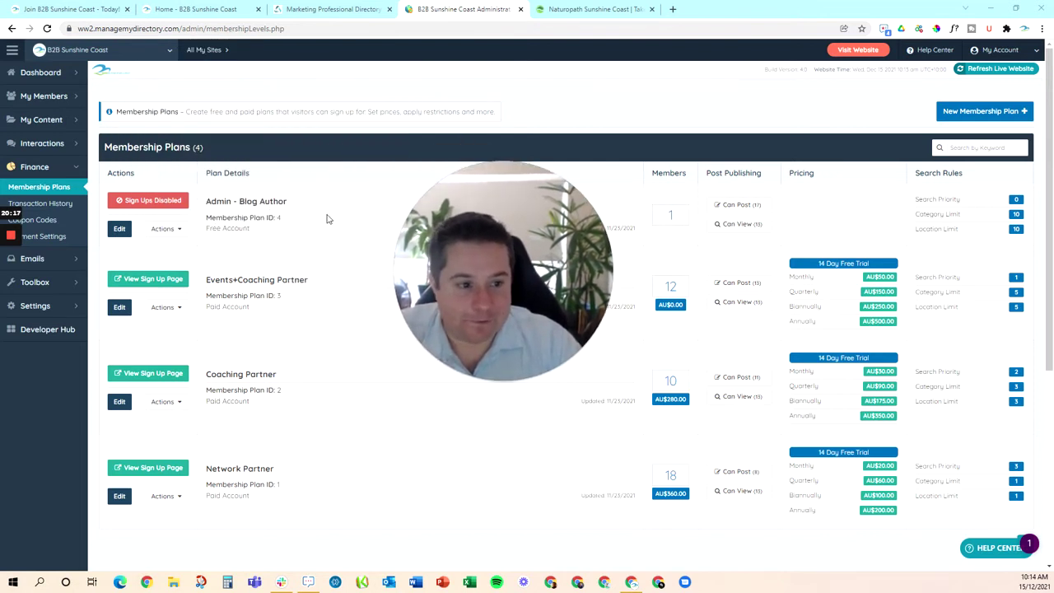
{"action": "left_click_drag", "start_coordinate": [511, 321], "coordinate": [237, 178]}
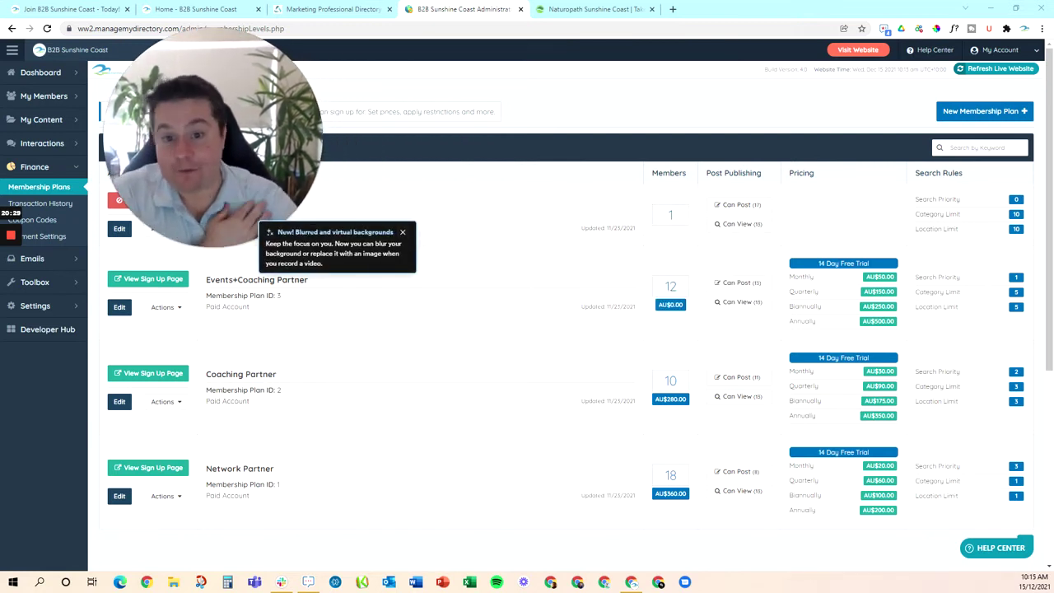
{"action": "left_click", "coordinate": [402, 232]}
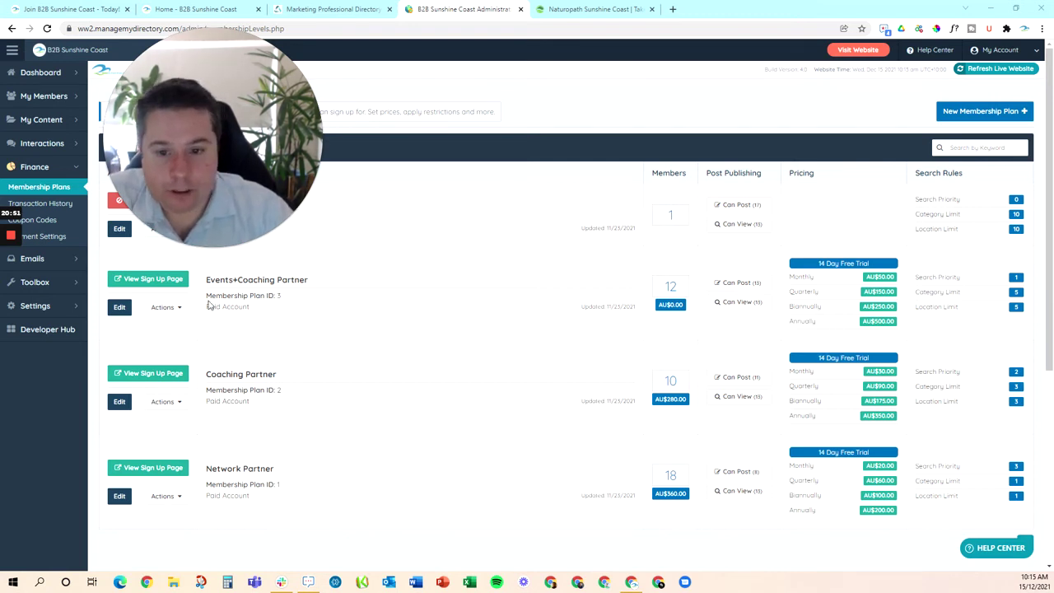
Open the Events+Coaching Partner plan for editing and review its pricing, free trial, sign-up and upgrade/downgrade settings
{"action": "left_click", "coordinate": [118, 306]}
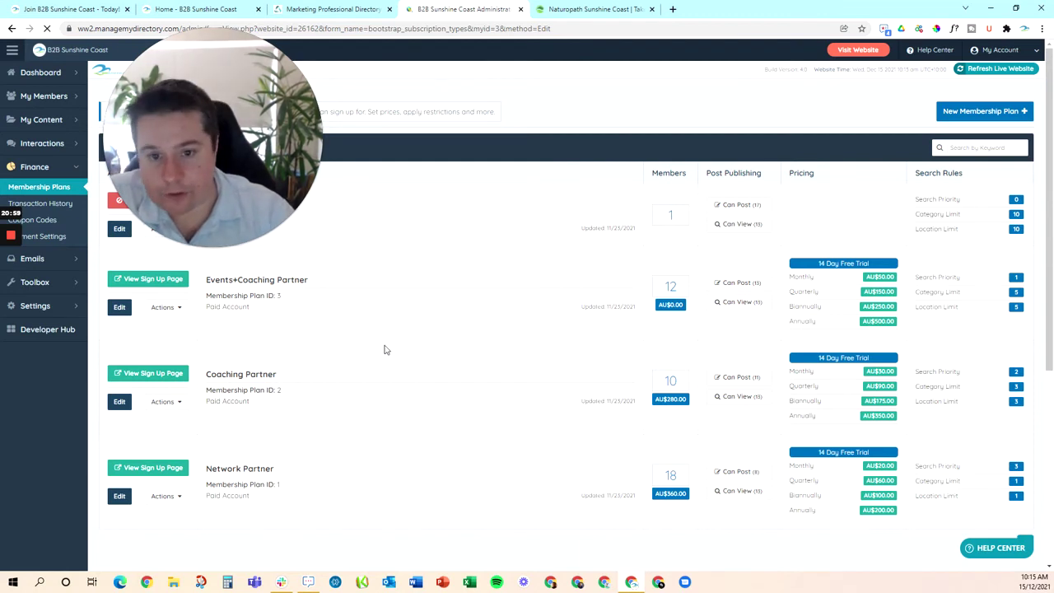
{"action": "left_click_drag", "start_coordinate": [218, 204], "coordinate": [402, 211]}
{"action": "scroll", "coordinate": [332, 453], "scroll_direction": "down", "scroll_amount": 5}
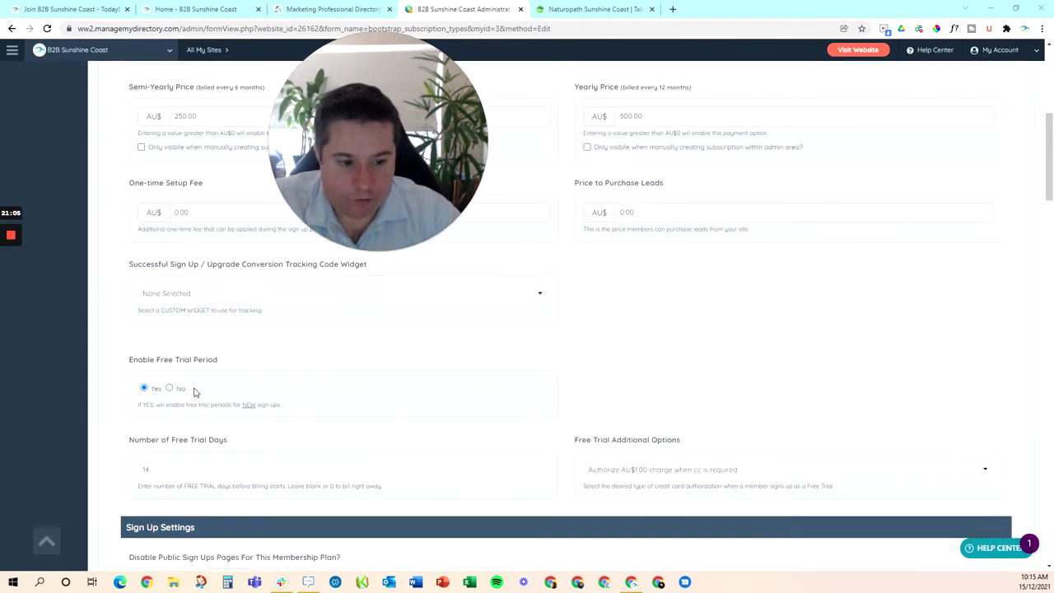
{"action": "scroll", "coordinate": [195, 392], "scroll_direction": "down", "scroll_amount": 2}
{"action": "scroll", "coordinate": [511, 417], "scroll_direction": "down", "scroll_amount": 2}
{"action": "scroll", "coordinate": [510, 420], "scroll_direction": "down", "scroll_amount": 1}
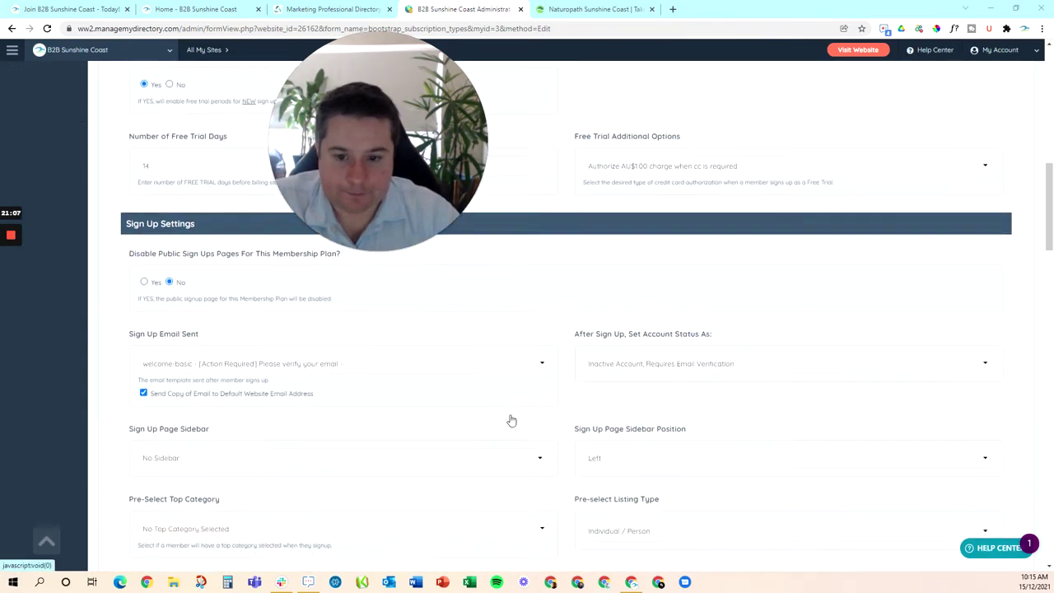
{"action": "scroll", "coordinate": [345, 412], "scroll_direction": "down", "scroll_amount": 5}
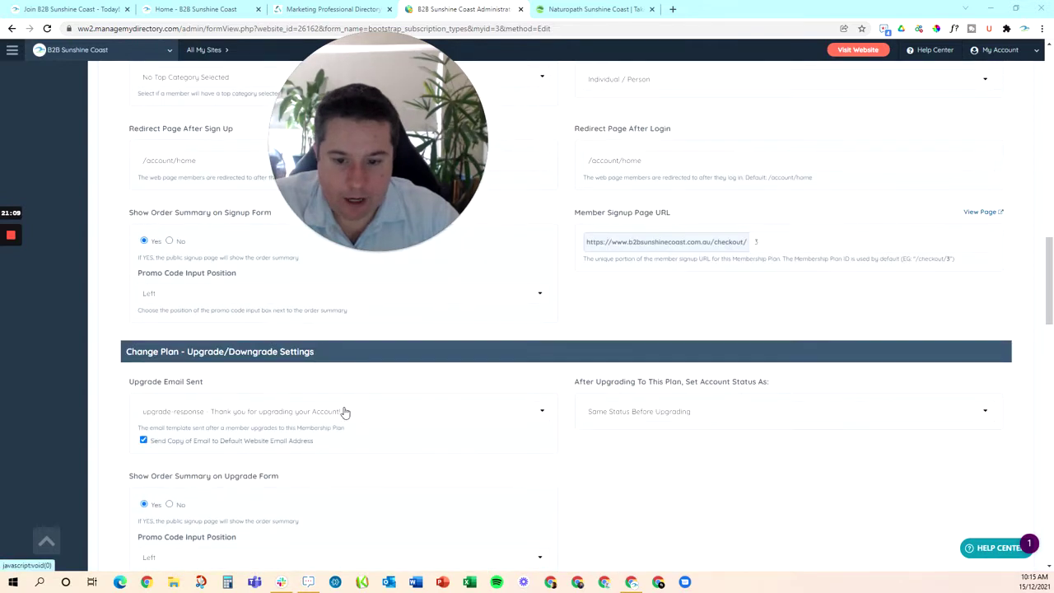
{"action": "scroll", "coordinate": [345, 410], "scroll_direction": "down", "scroll_amount": 6}
{"action": "scroll", "coordinate": [345, 412], "scroll_direction": "up", "scroll_amount": 12}
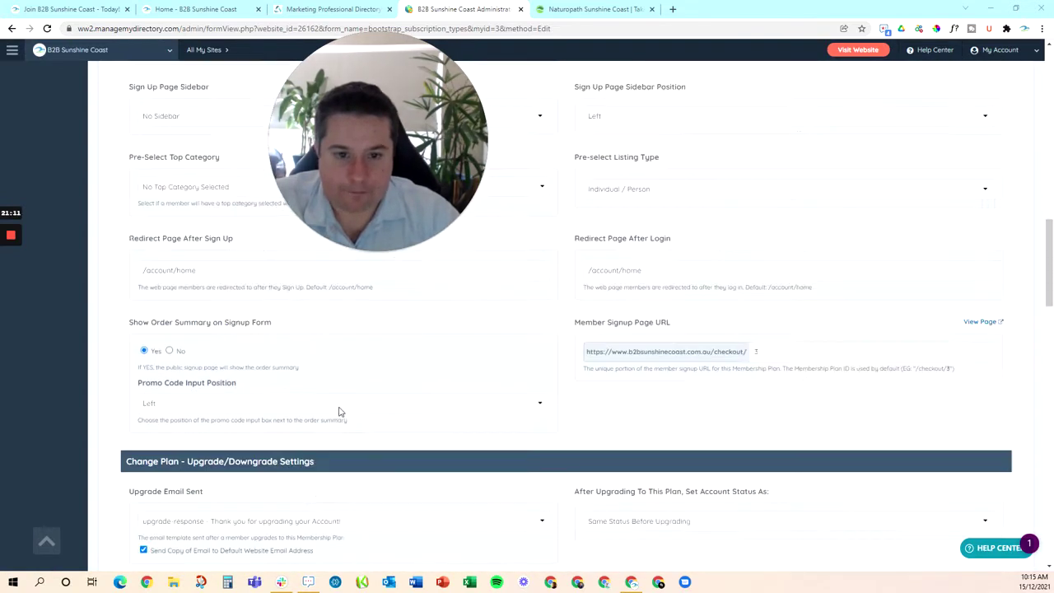
{"action": "scroll", "coordinate": [338, 412], "scroll_direction": "down", "scroll_amount": 5}
{"action": "scroll", "coordinate": [359, 423], "scroll_direction": "up", "scroll_amount": 1}
{"action": "scroll", "coordinate": [359, 423], "scroll_direction": "up", "scroll_amount": 12}
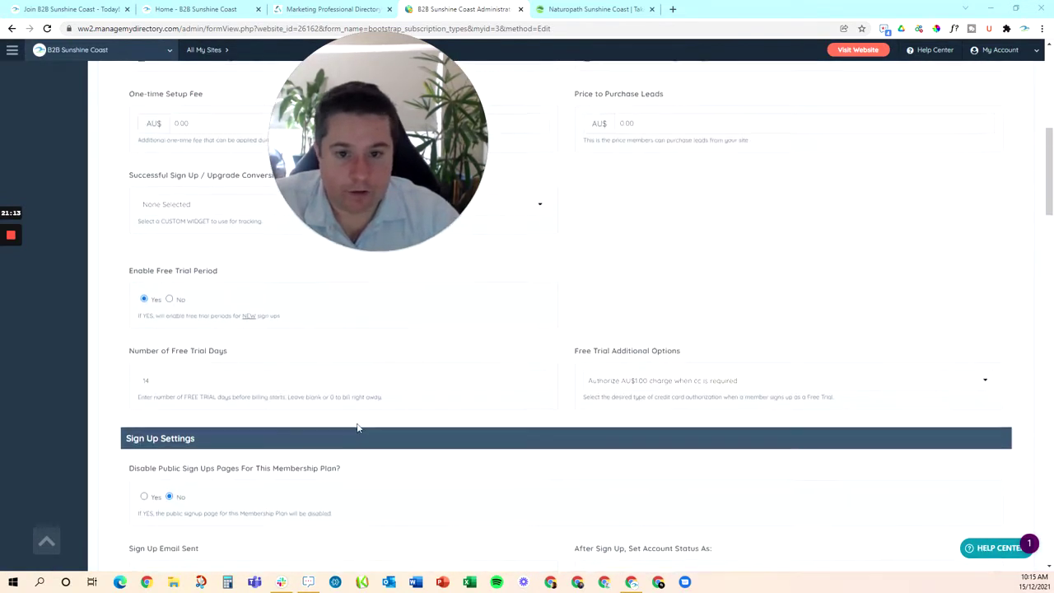
Review the Events+Coaching Partner plan's Profile Page settings for the Overview order and displayed member information
{"action": "left_click", "coordinate": [246, 237]}
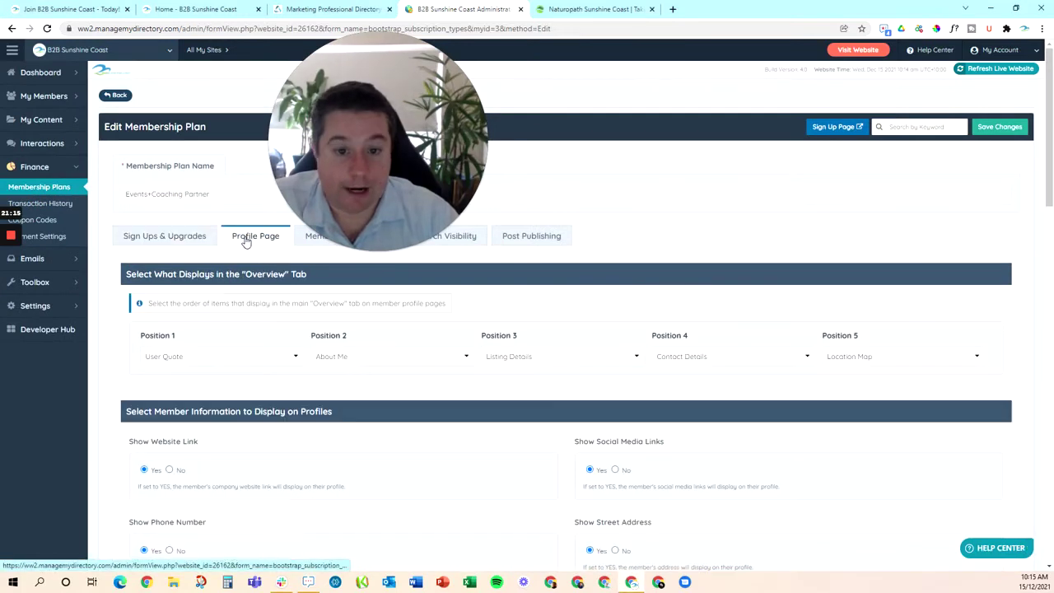
{"action": "left_click_drag", "start_coordinate": [383, 186], "coordinate": [158, 166]}
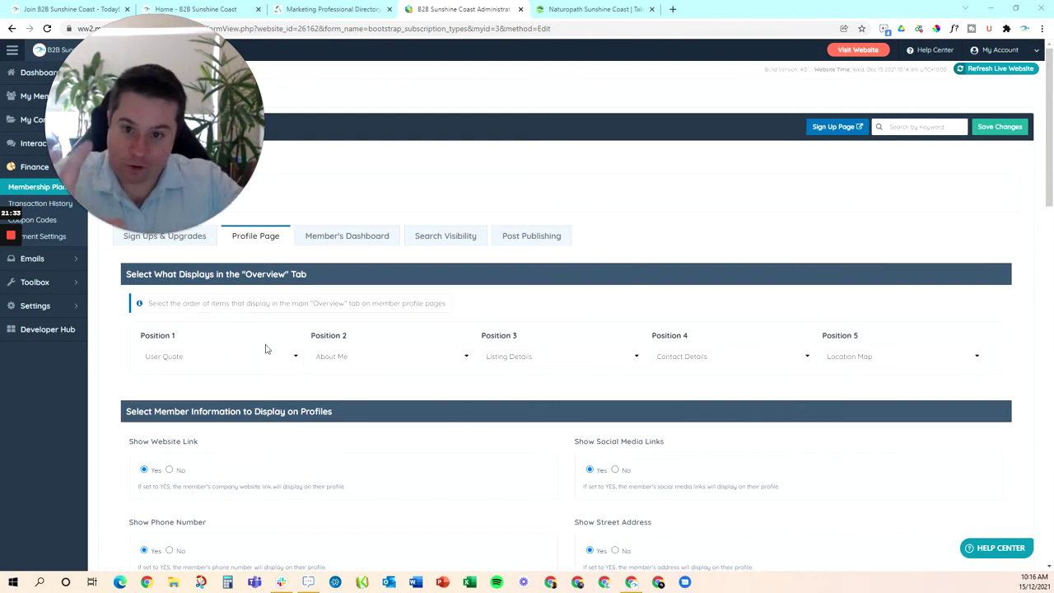
Review the plan's remaining Profile Page settings, covering page display, member reviews and membership plan badges
{"action": "scroll", "coordinate": [265, 349], "scroll_direction": "down", "scroll_amount": 1}
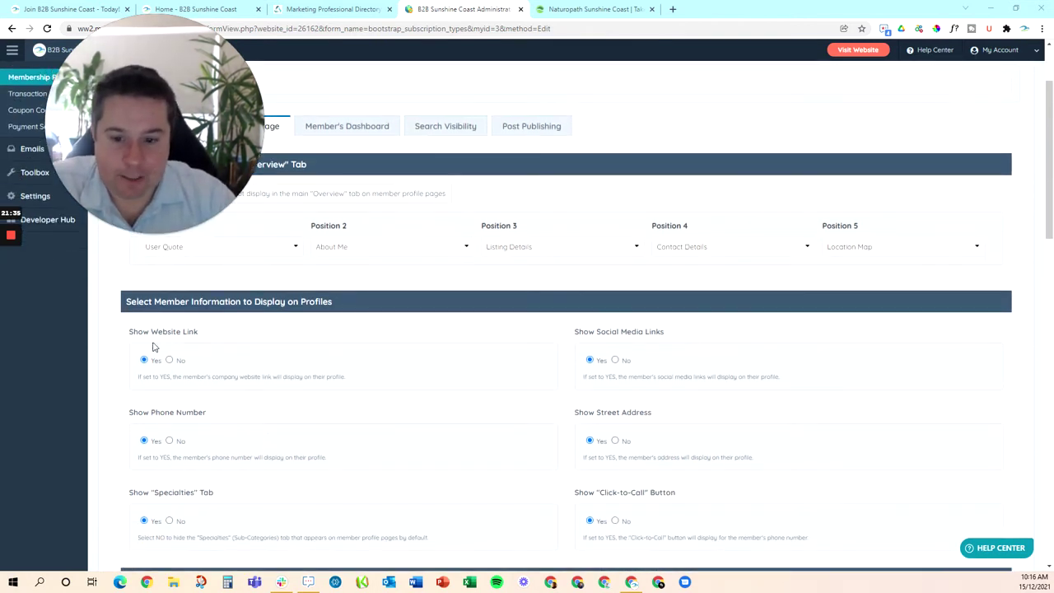
{"action": "scroll", "coordinate": [504, 323], "scroll_direction": "down", "scroll_amount": 1}
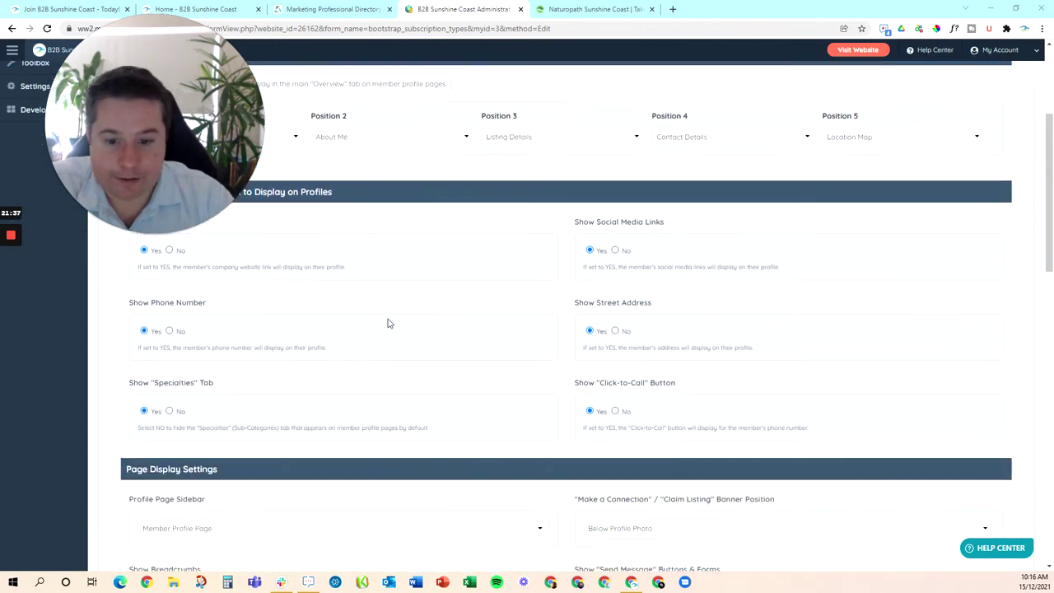
{"action": "scroll", "coordinate": [290, 441], "scroll_direction": "down", "scroll_amount": 1}
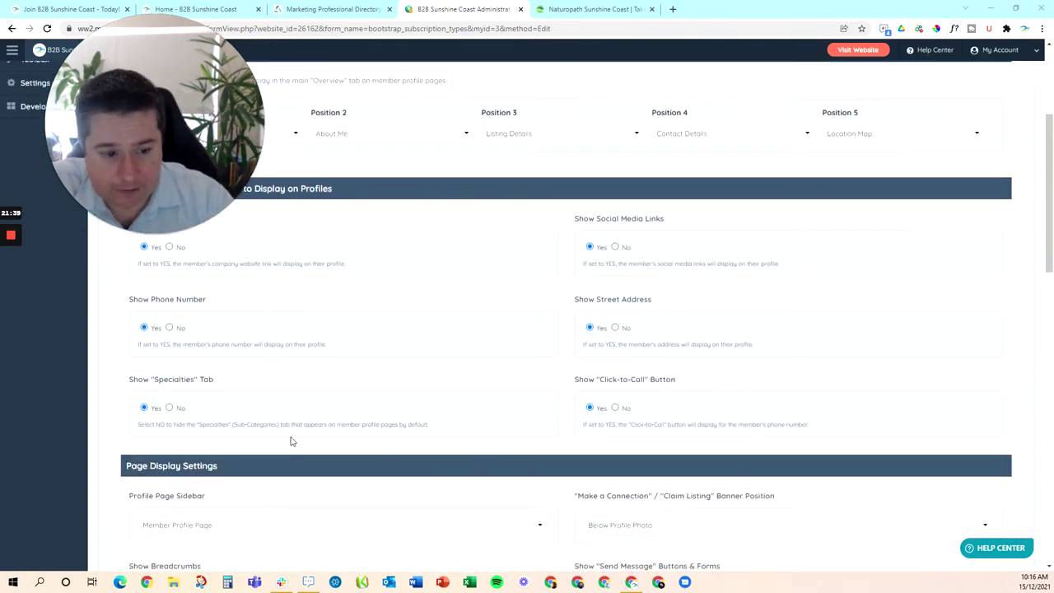
{"action": "scroll", "coordinate": [290, 441], "scroll_direction": "down", "scroll_amount": 2}
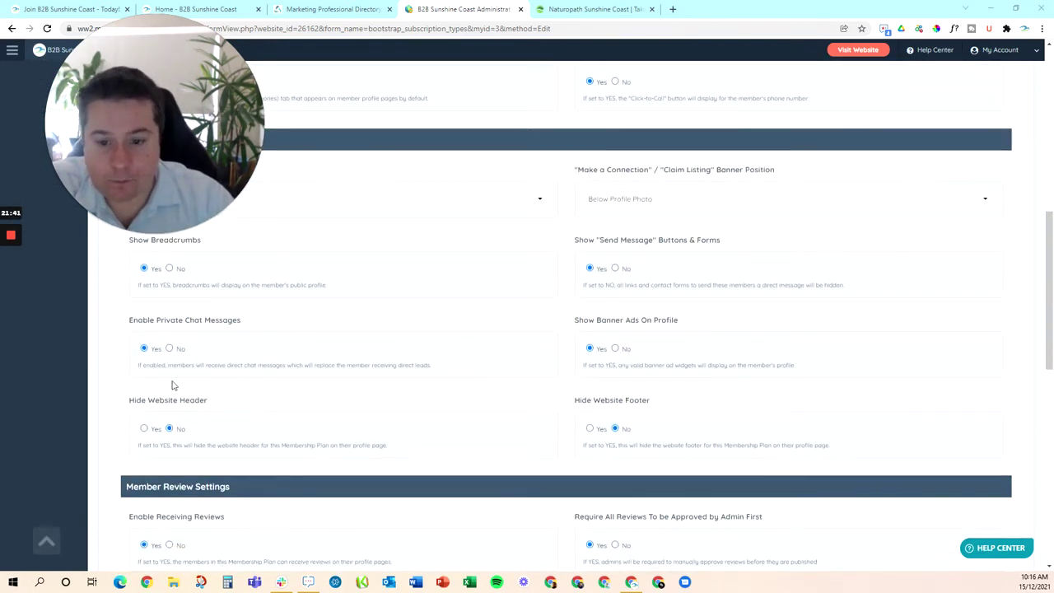
{"action": "scroll", "coordinate": [530, 397], "scroll_direction": "down", "scroll_amount": 5}
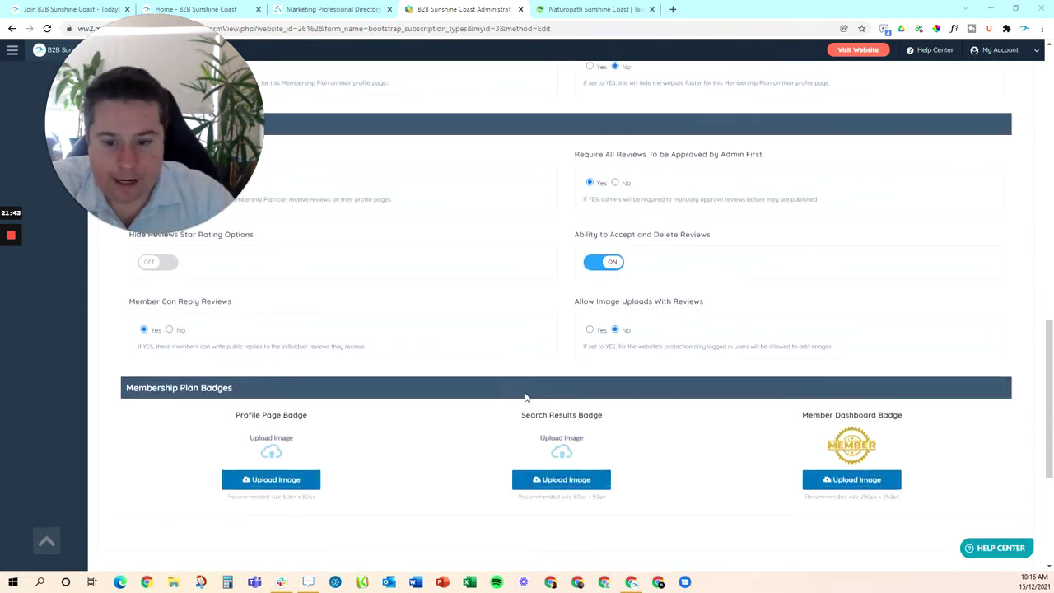
{"action": "scroll", "coordinate": [527, 397], "scroll_direction": "up", "scroll_amount": 10}
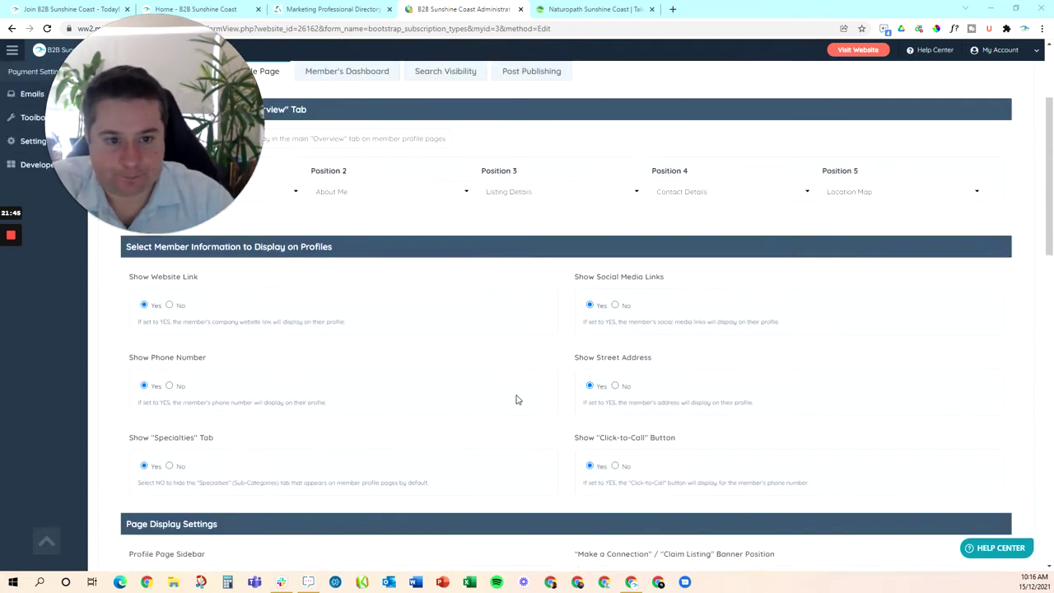
Open the plan's Member's Dashboard settings and review the collected information, dashboard modules, custom content and sign-in options
{"action": "left_click", "coordinate": [351, 241]}
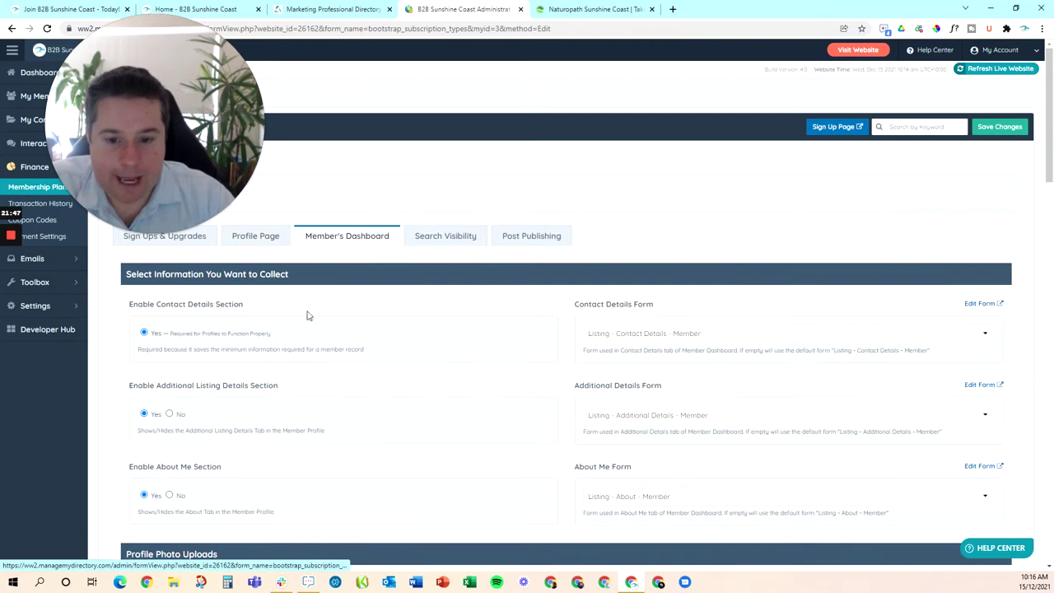
{"action": "scroll", "coordinate": [358, 453], "scroll_direction": "down", "scroll_amount": 8}
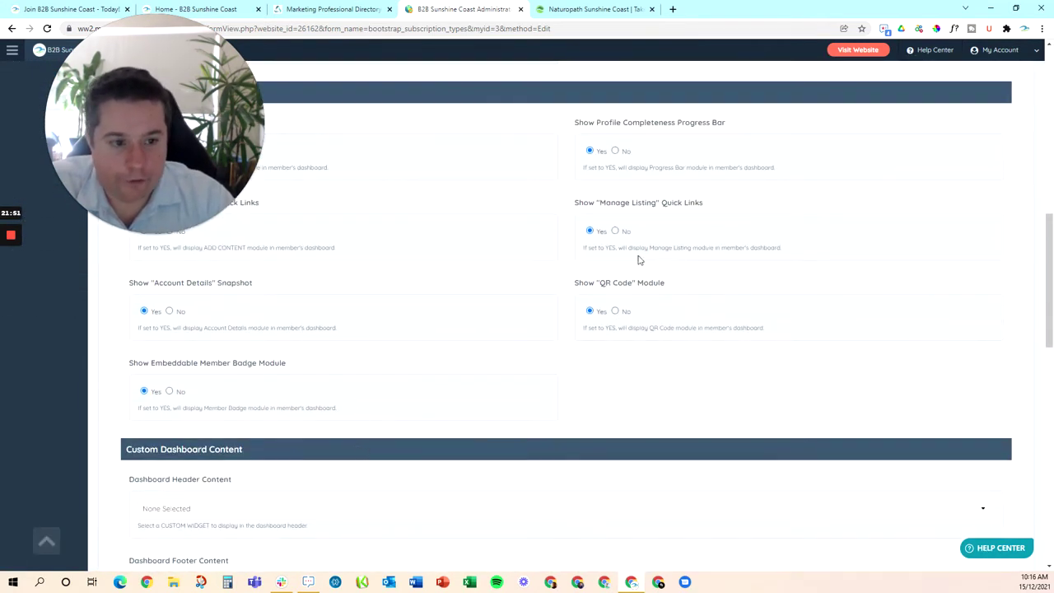
{"action": "scroll", "coordinate": [530, 393], "scroll_direction": "down", "scroll_amount": 6}
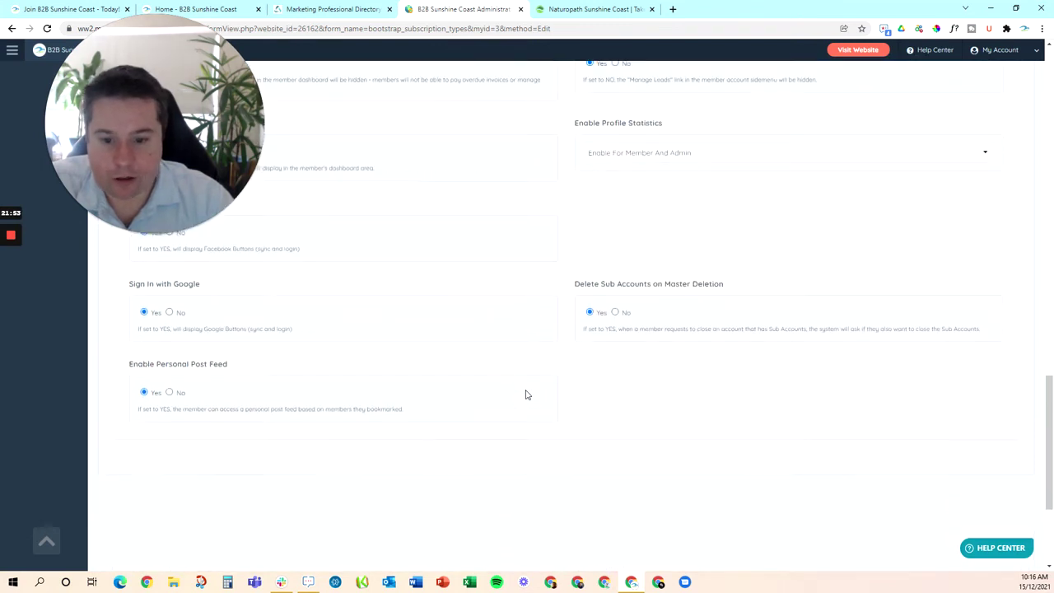
{"action": "scroll", "coordinate": [521, 396], "scroll_direction": "up", "scroll_amount": 14}
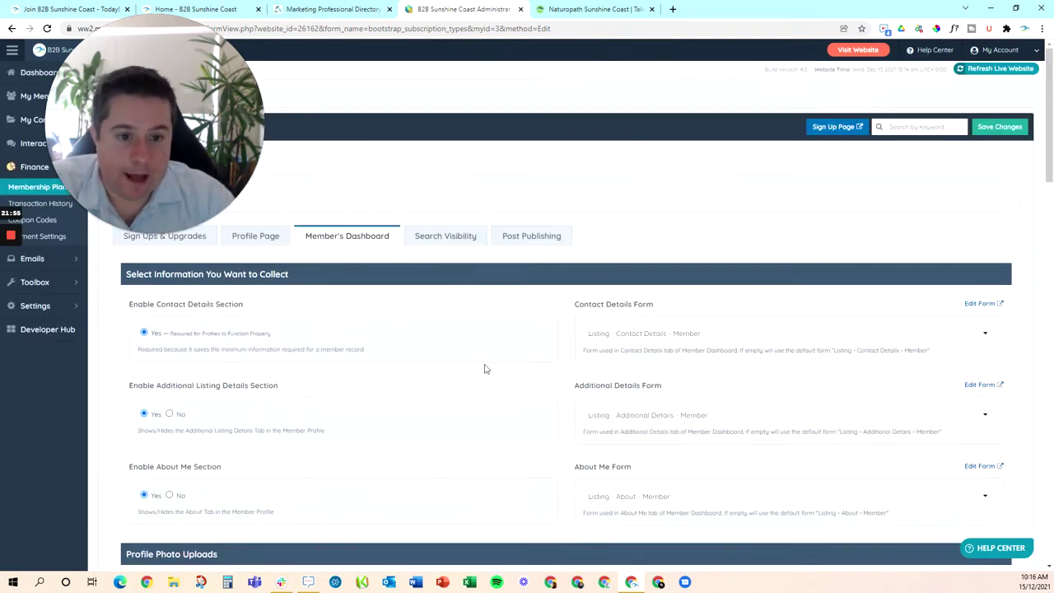
Open the plan's Post Publishing settings and review posting permissions, free post limits and extra post prices for each post type
{"action": "left_click", "coordinate": [541, 238]}
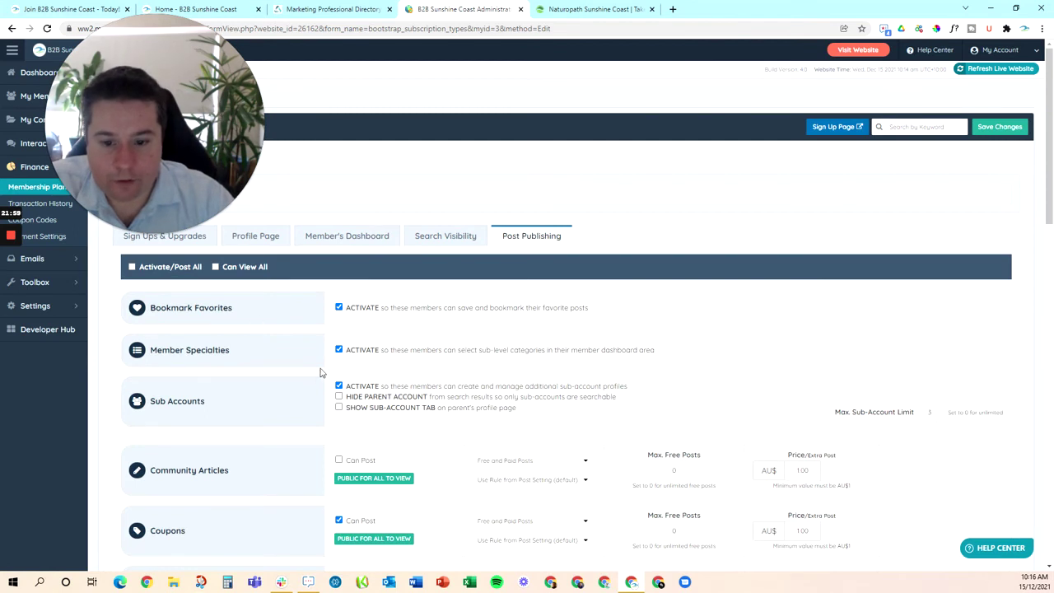
{"action": "scroll", "coordinate": [315, 383], "scroll_direction": "down", "scroll_amount": 2}
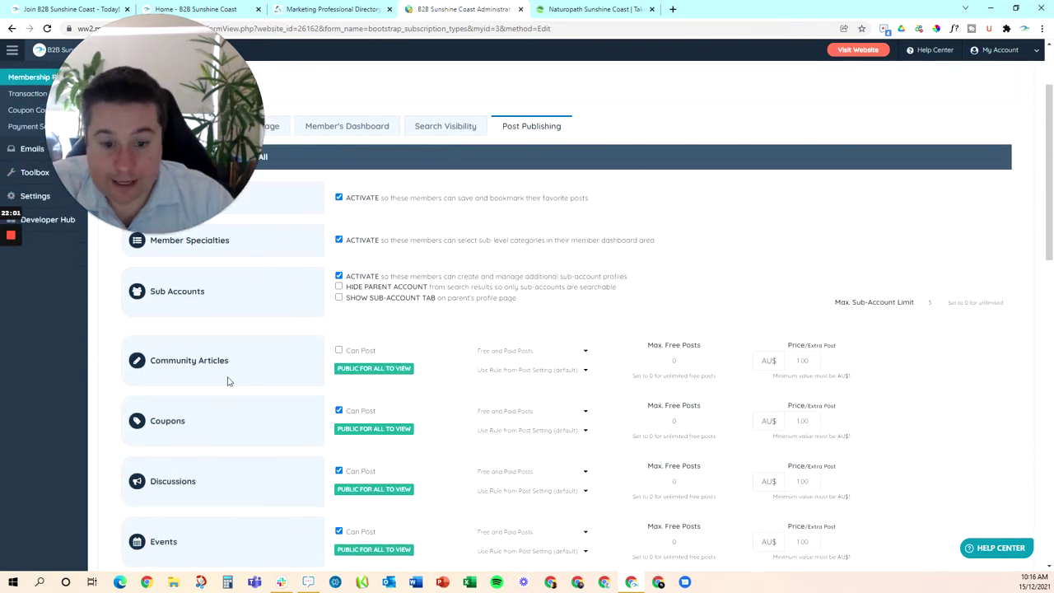
{"action": "scroll", "coordinate": [226, 379], "scroll_direction": "down", "scroll_amount": 1}
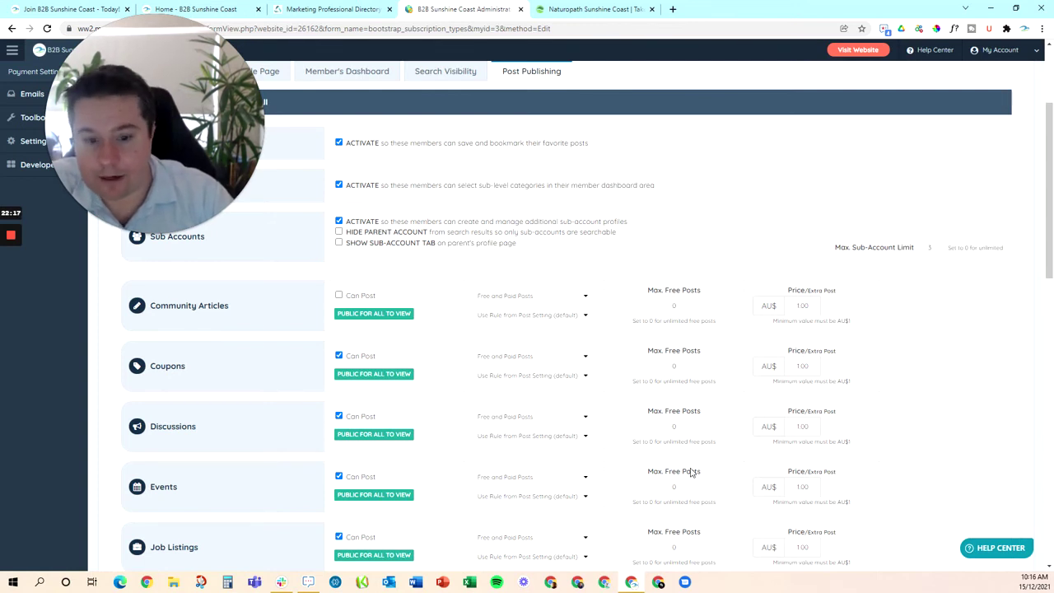
{"action": "scroll", "coordinate": [691, 471], "scroll_direction": "down", "scroll_amount": 7}
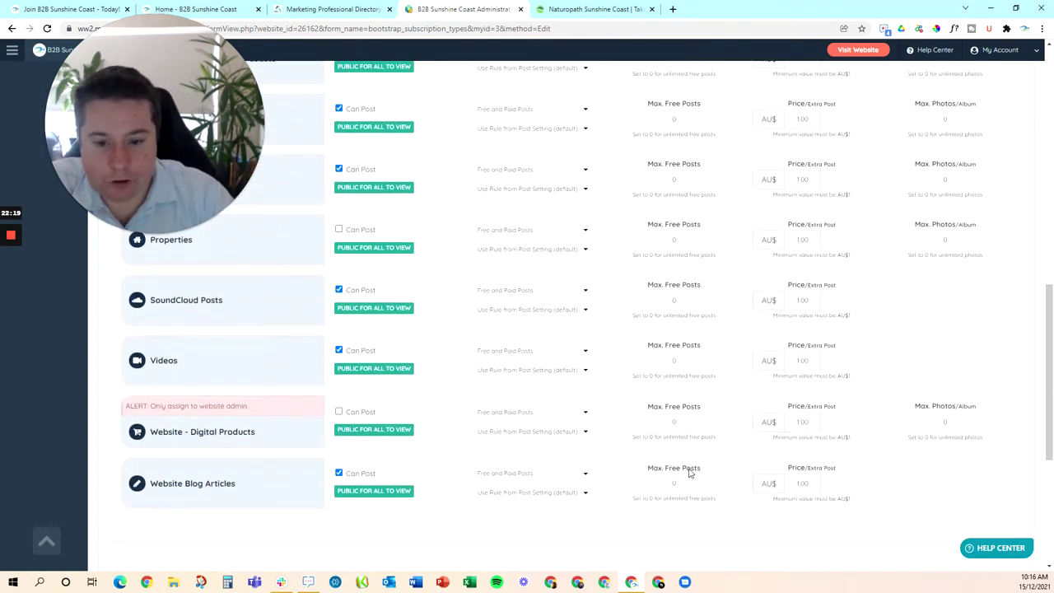
{"action": "scroll", "coordinate": [529, 370], "scroll_direction": "up", "scroll_amount": 6}
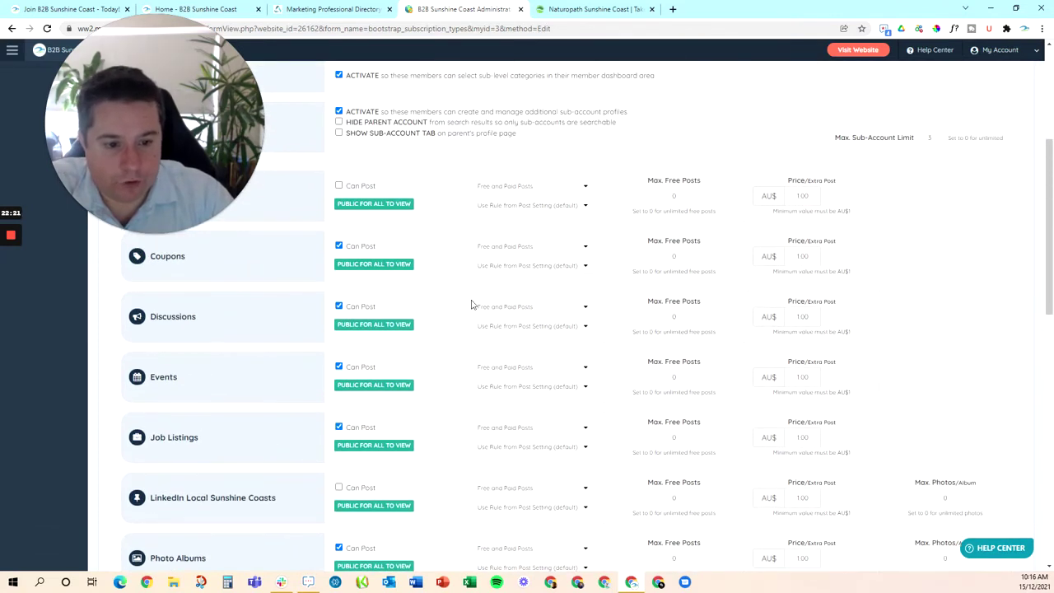
{"action": "scroll", "coordinate": [624, 424], "scroll_direction": "up", "scroll_amount": 4}
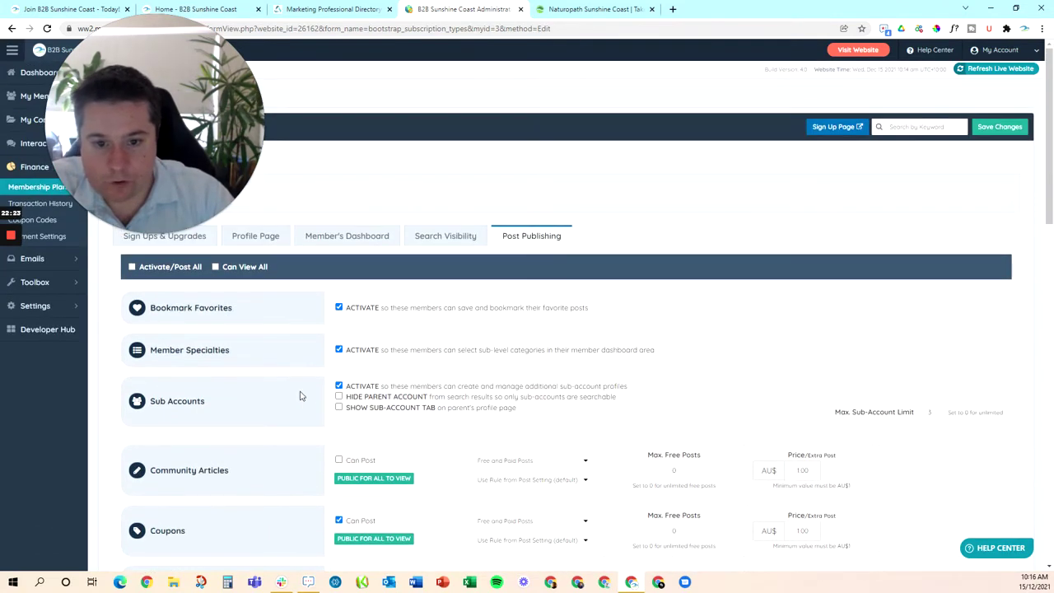
Open the plan's Search Visibility settings and review members-only restrictions, search priority, location limits, profile highlighting and hidden member profile settings
{"action": "left_click", "coordinate": [451, 240]}
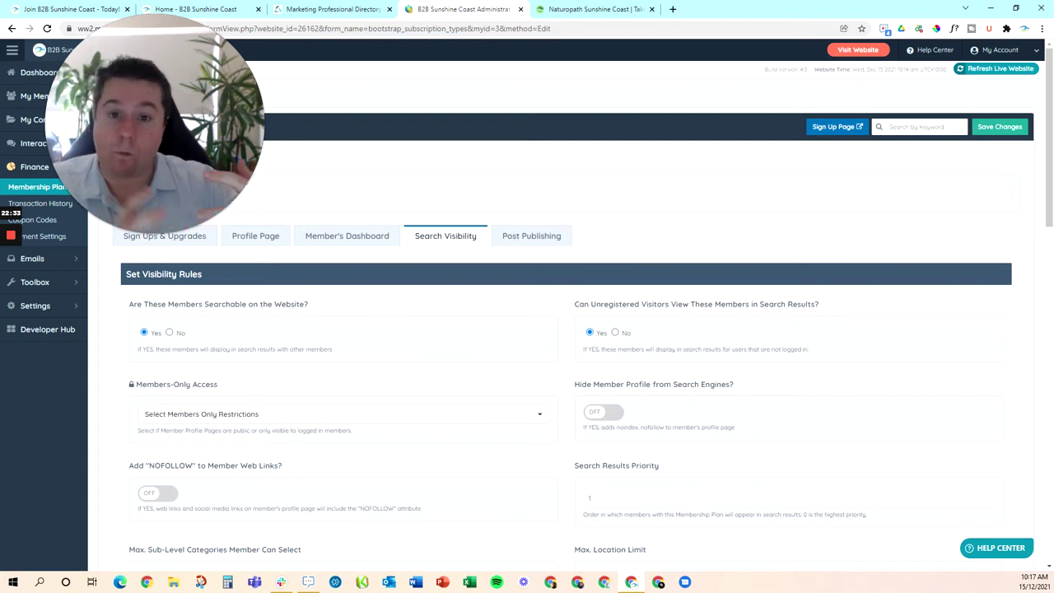
{"action": "left_click", "coordinate": [518, 414]}
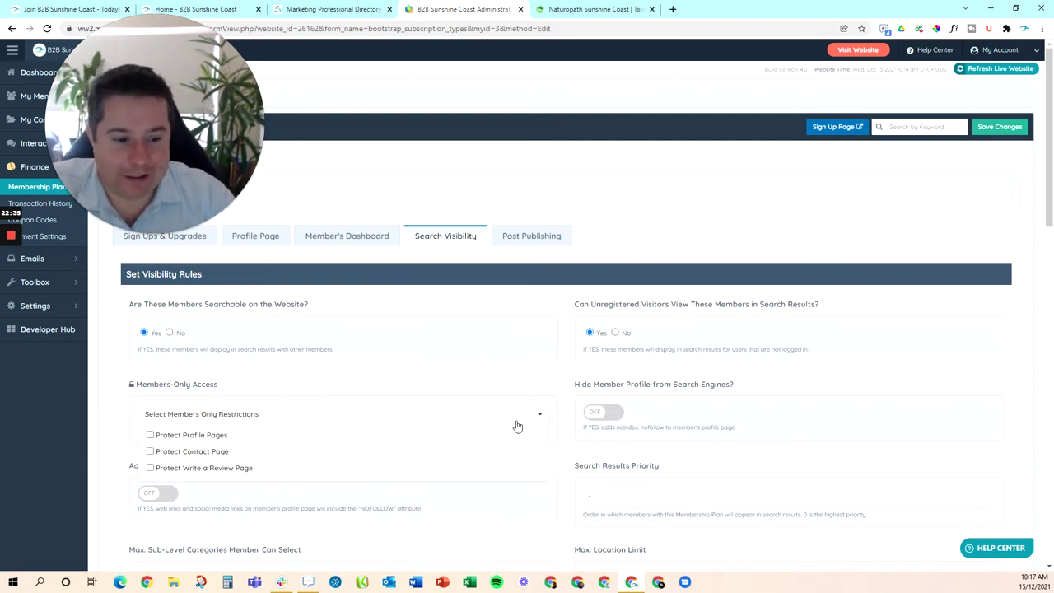
{"action": "scroll", "coordinate": [619, 414], "scroll_direction": "down", "scroll_amount": 1}
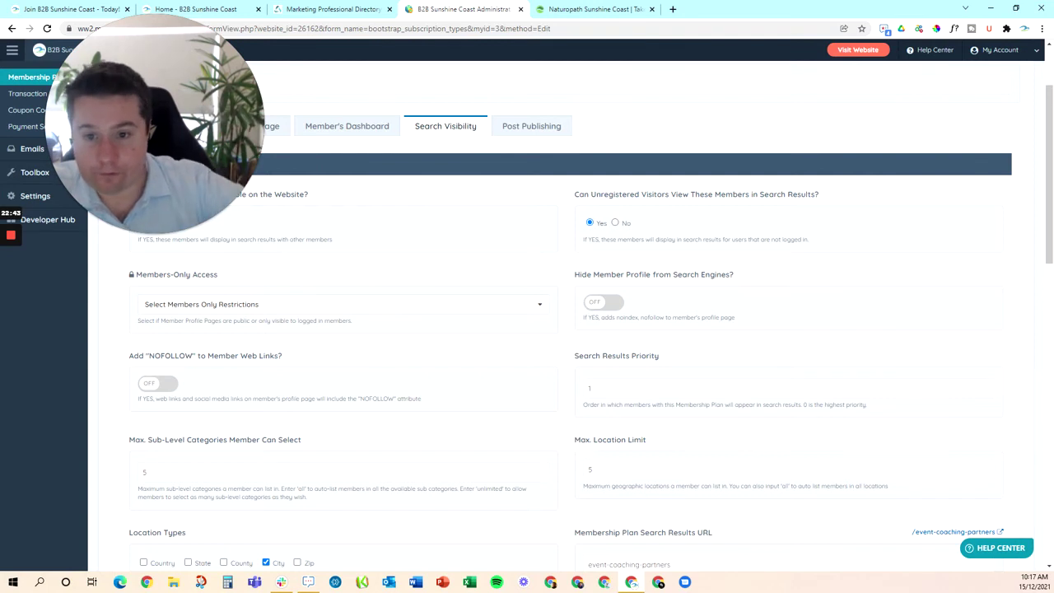
{"action": "scroll", "coordinate": [567, 317], "scroll_direction": "down", "scroll_amount": 2}
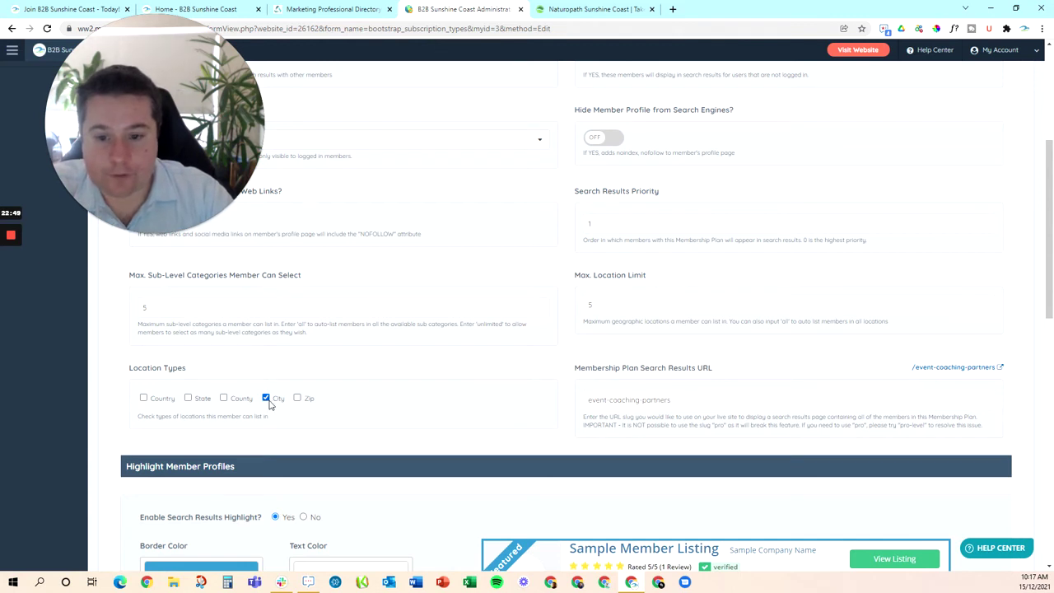
{"action": "scroll", "coordinate": [152, 403], "scroll_direction": "down", "scroll_amount": 3}
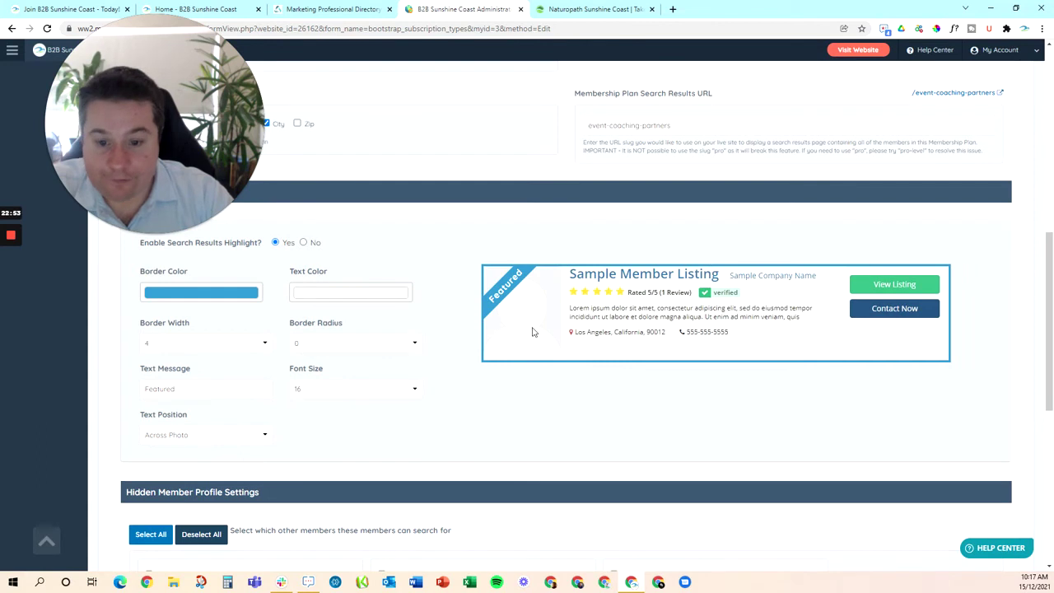
{"action": "scroll", "coordinate": [532, 332], "scroll_direction": "down", "scroll_amount": 4}
{"action": "scroll", "coordinate": [371, 436], "scroll_direction": "up", "scroll_amount": 5}
{"action": "scroll", "coordinate": [376, 435], "scroll_direction": "up", "scroll_amount": 5}
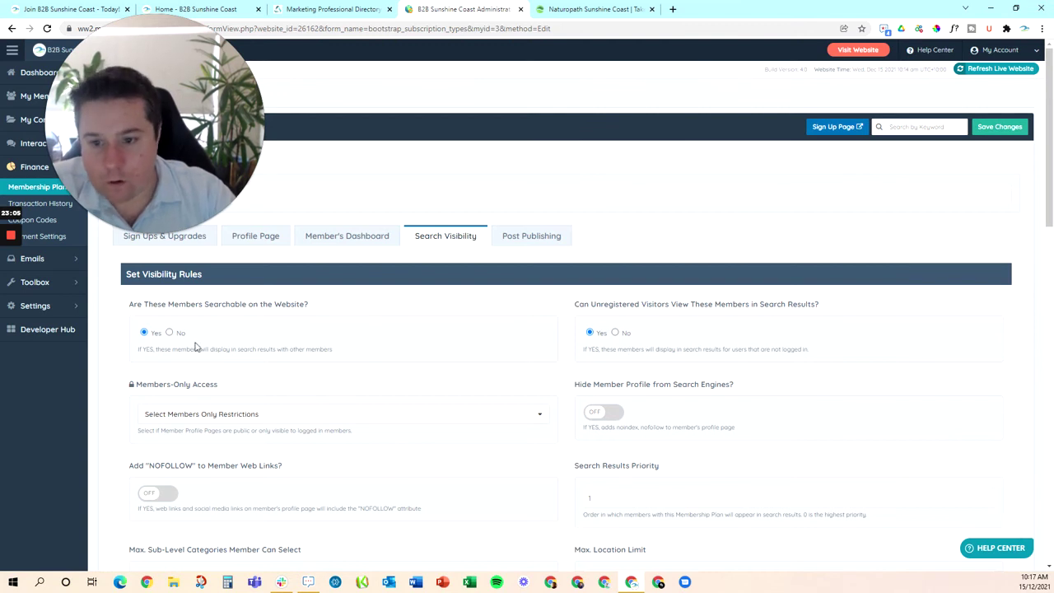
Look over the Emails and Settings options, and open the Widget Manager from the Toolbox
{"action": "mouse_move", "coordinate": [58, 263]}
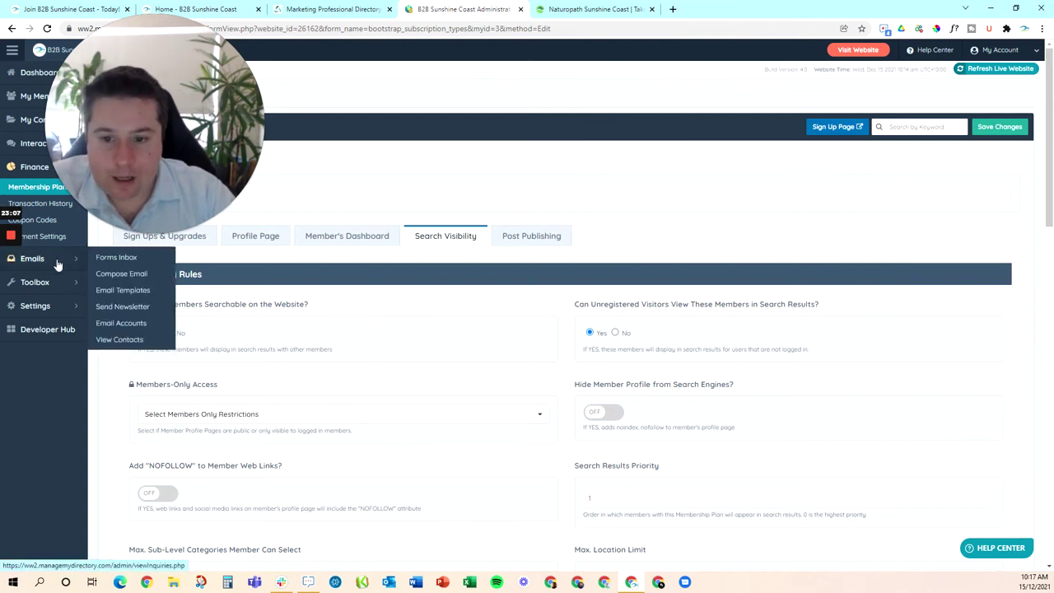
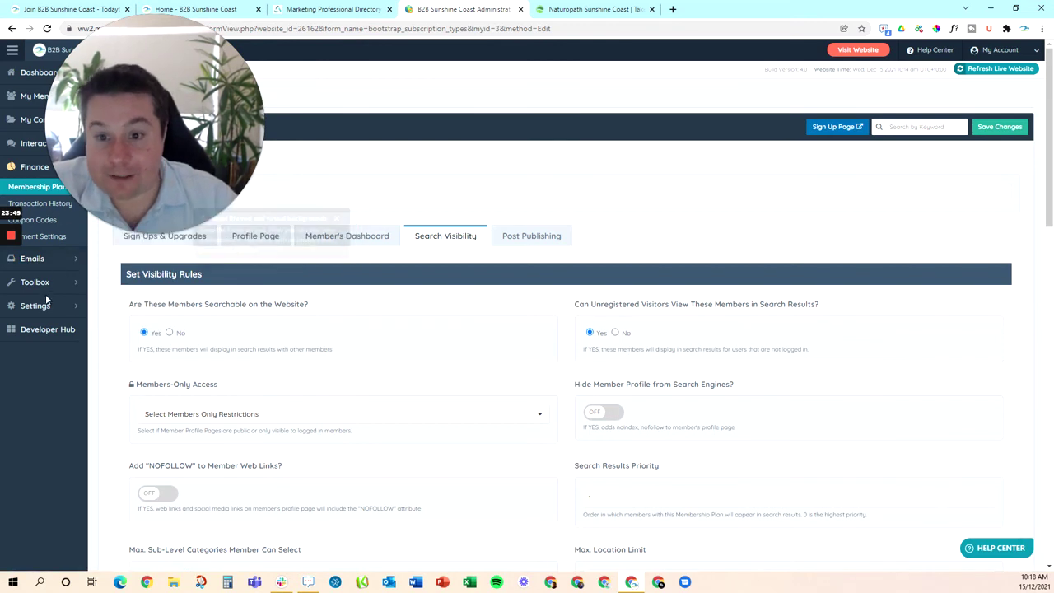
{"action": "mouse_move", "coordinate": [47, 301]}
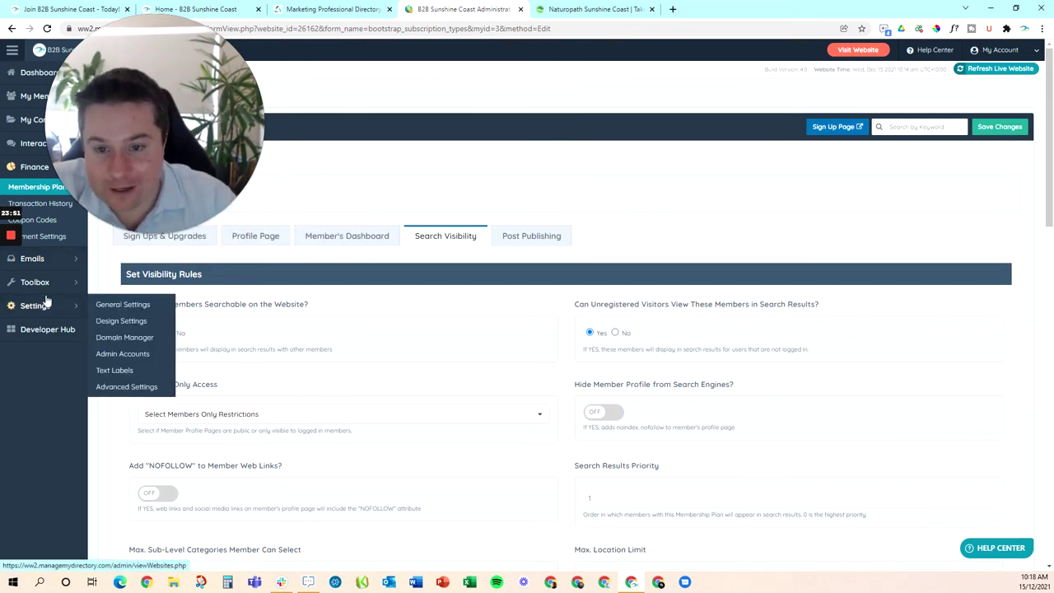
{"action": "mouse_move", "coordinate": [50, 262]}
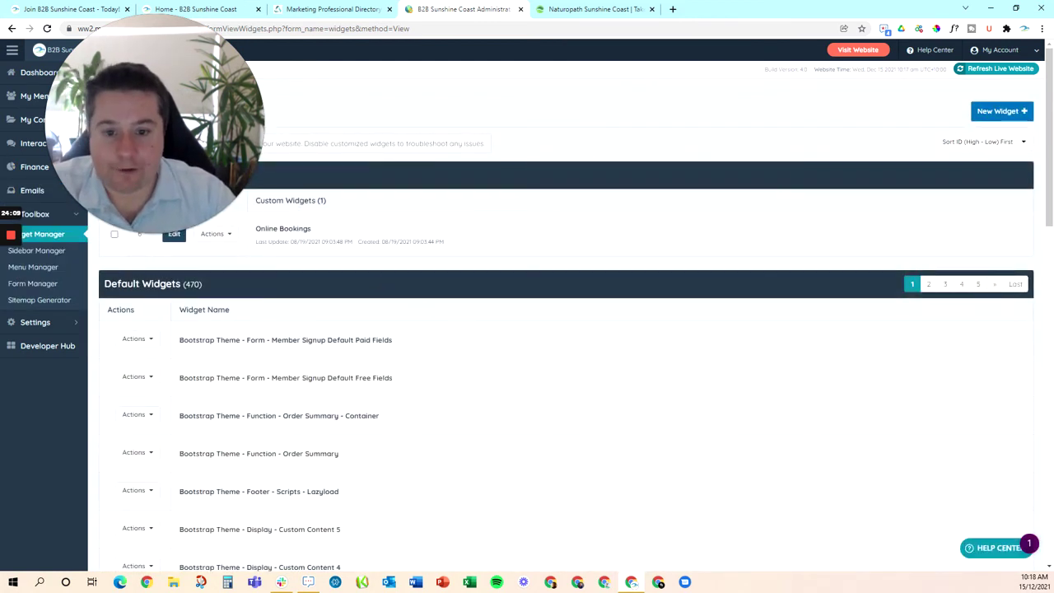
Copy the shortcode of the Online Bookings custom widget
{"action": "mouse_move", "coordinate": [176, 238]}
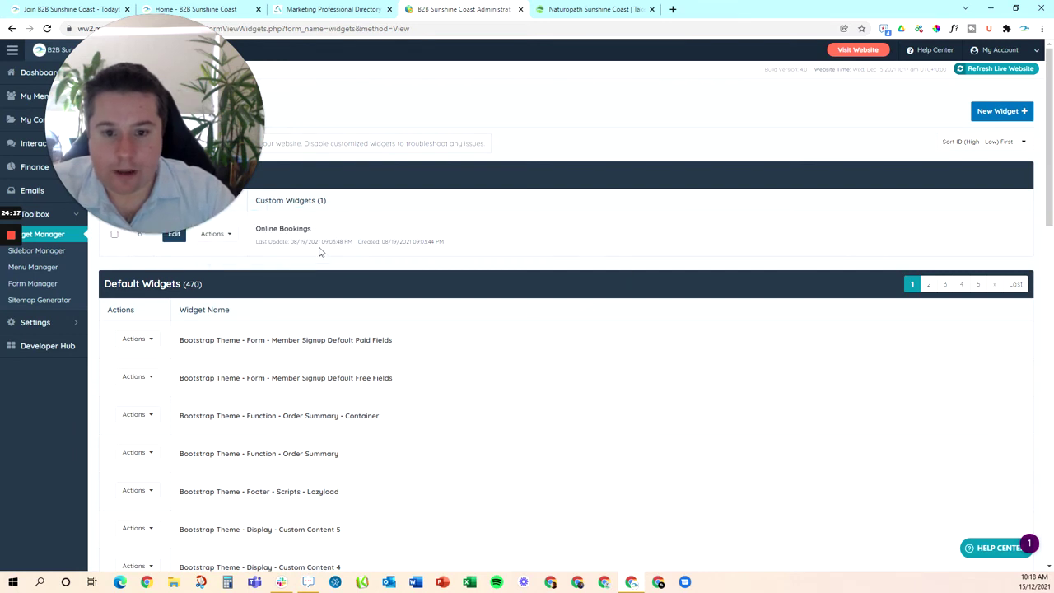
{"action": "left_click_drag", "start_coordinate": [196, 150], "coordinate": [165, 122]}
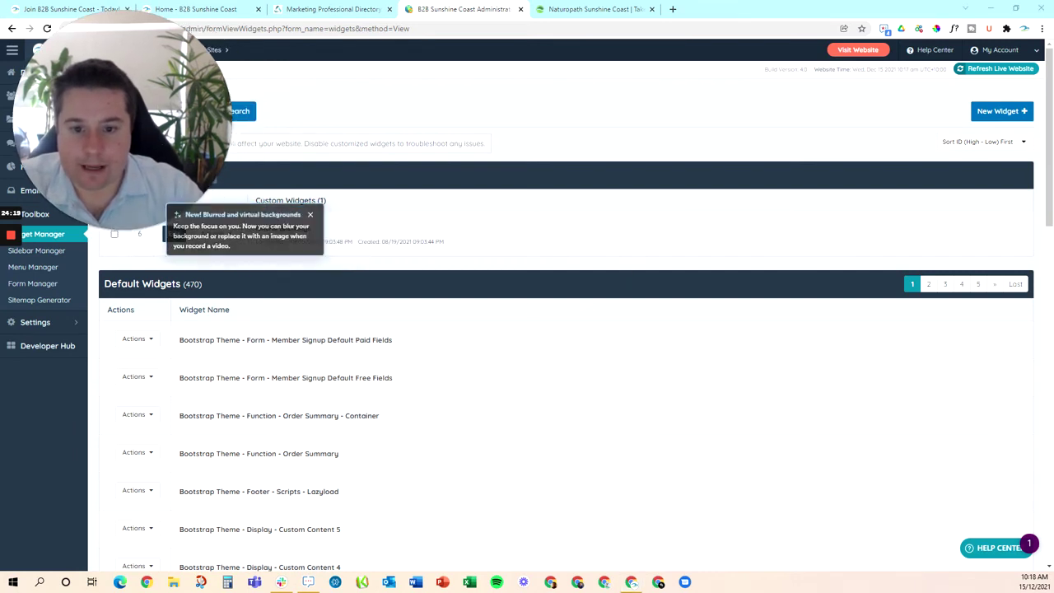
{"action": "left_click", "coordinate": [312, 217]}
{"action": "left_click", "coordinate": [231, 235]}
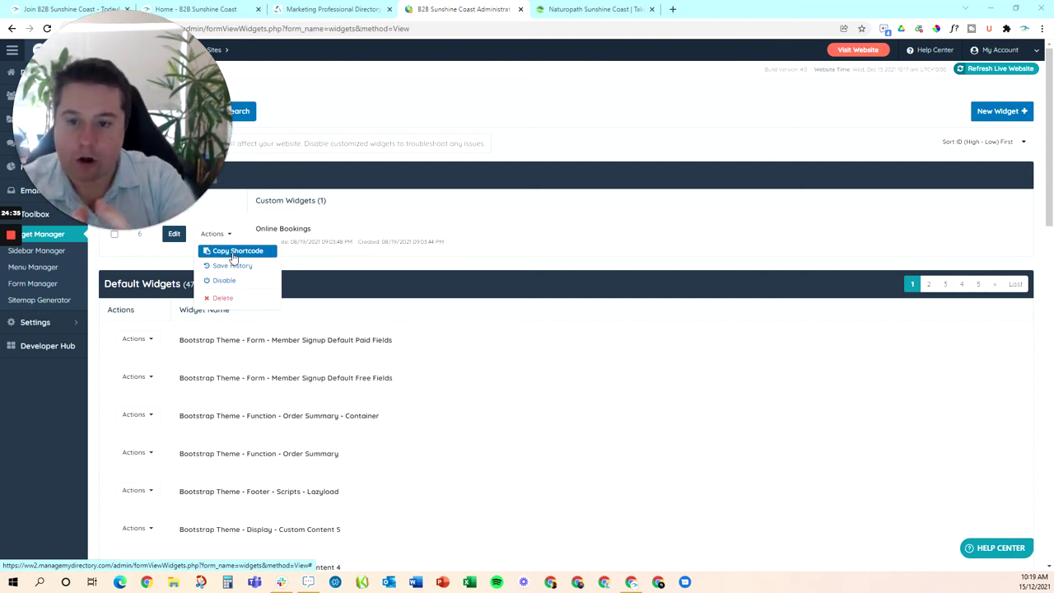
{"action": "left_click", "coordinate": [228, 252]}
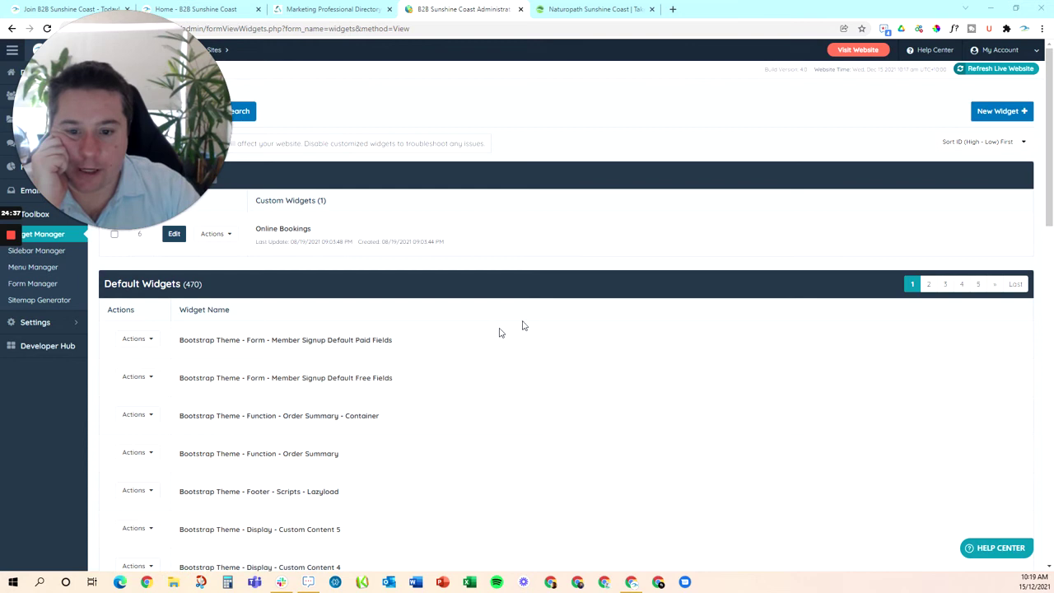
Open the custom Main Menu for editing in the Menu Manager and review its links and their URLs
{"action": "left_click", "coordinate": [33, 267]}
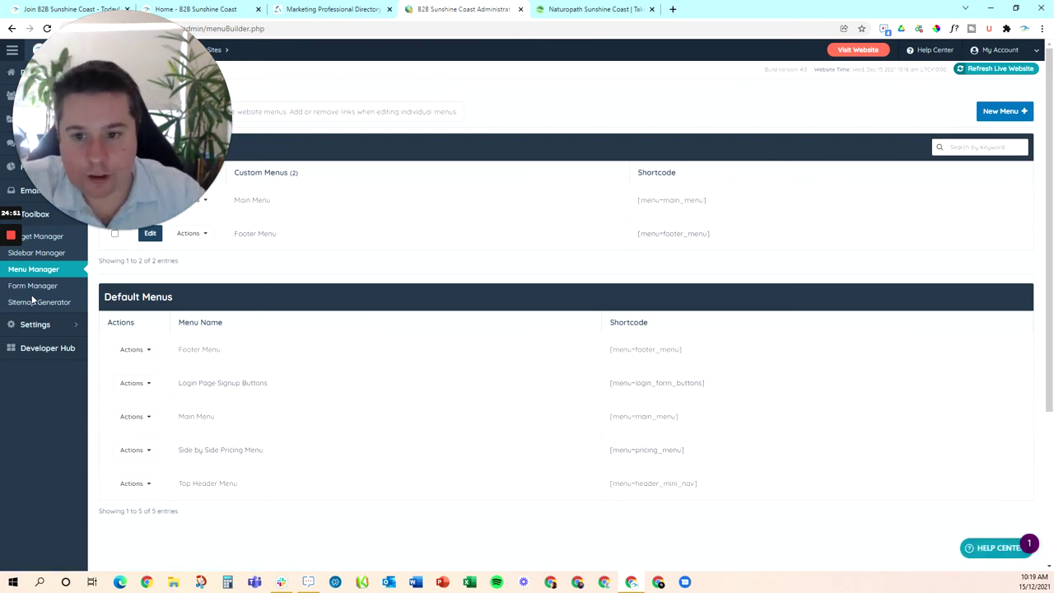
{"action": "mouse_move", "coordinate": [50, 325]}
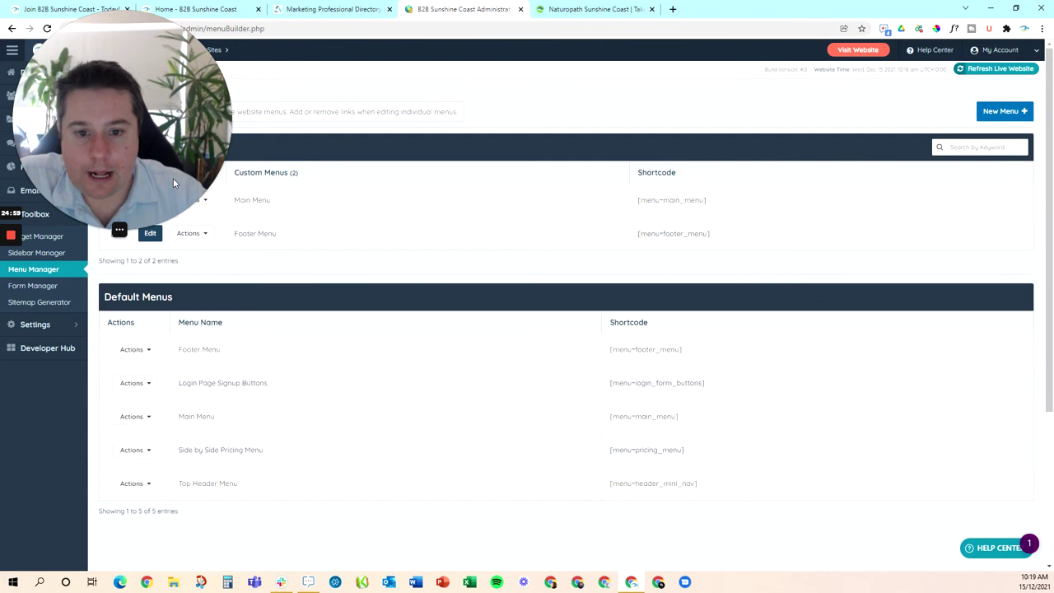
{"action": "left_click", "coordinate": [151, 202]}
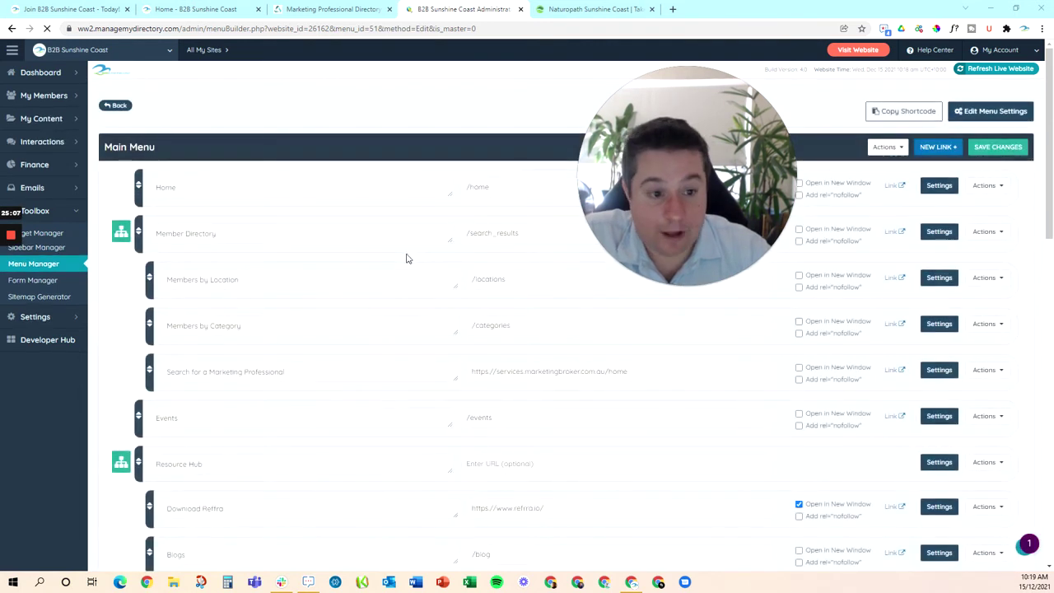
{"action": "left_click_drag", "start_coordinate": [657, 211], "coordinate": [459, 234]}
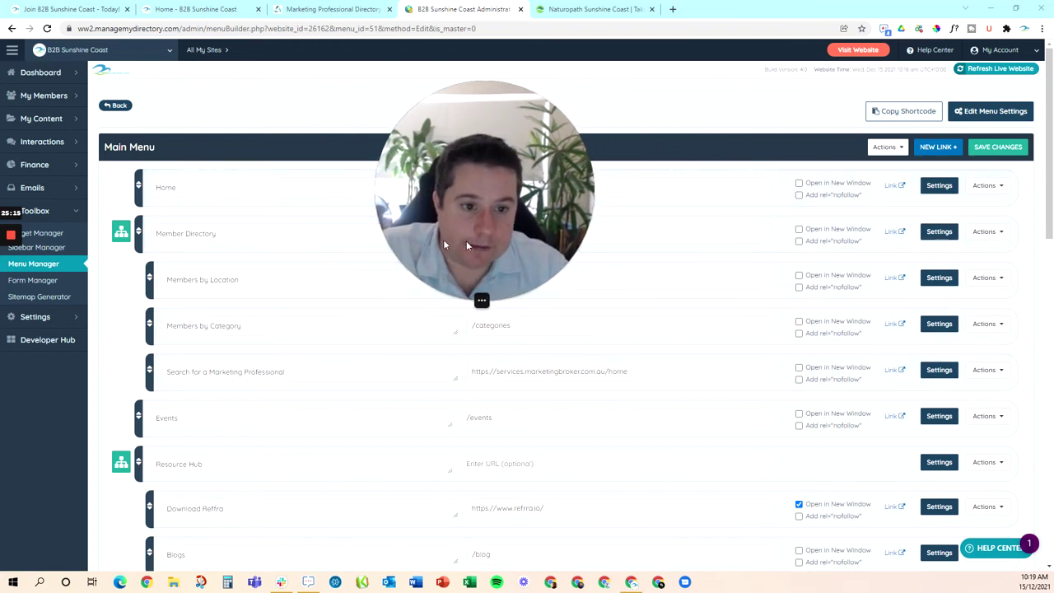
{"action": "left_click_drag", "start_coordinate": [445, 244], "coordinate": [283, 225]}
{"action": "scroll", "coordinate": [247, 417], "scroll_direction": "down", "scroll_amount": 2}
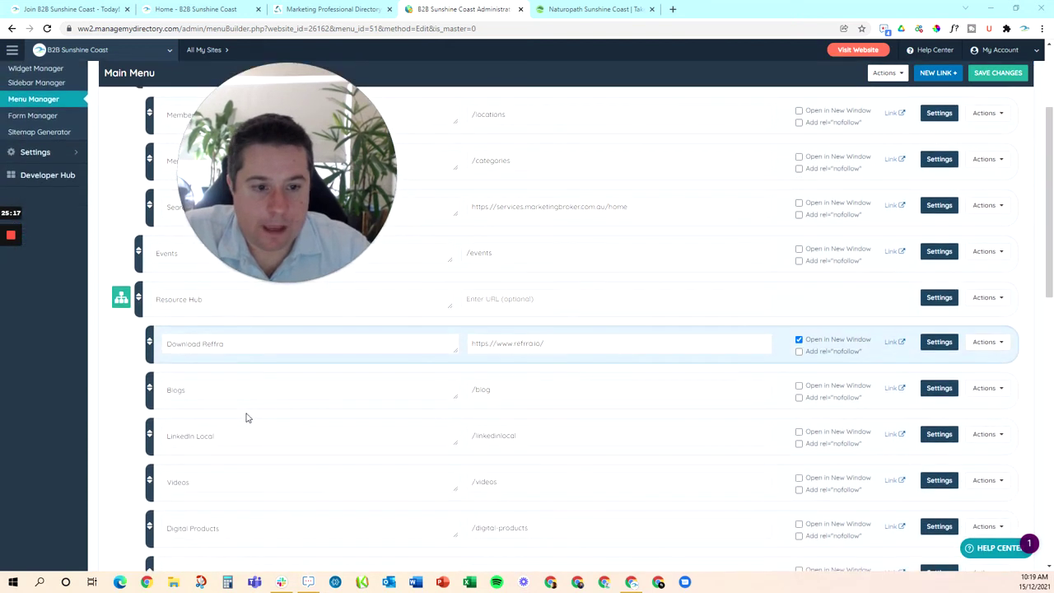
{"action": "scroll", "coordinate": [459, 299], "scroll_direction": "up", "scroll_amount": 1}
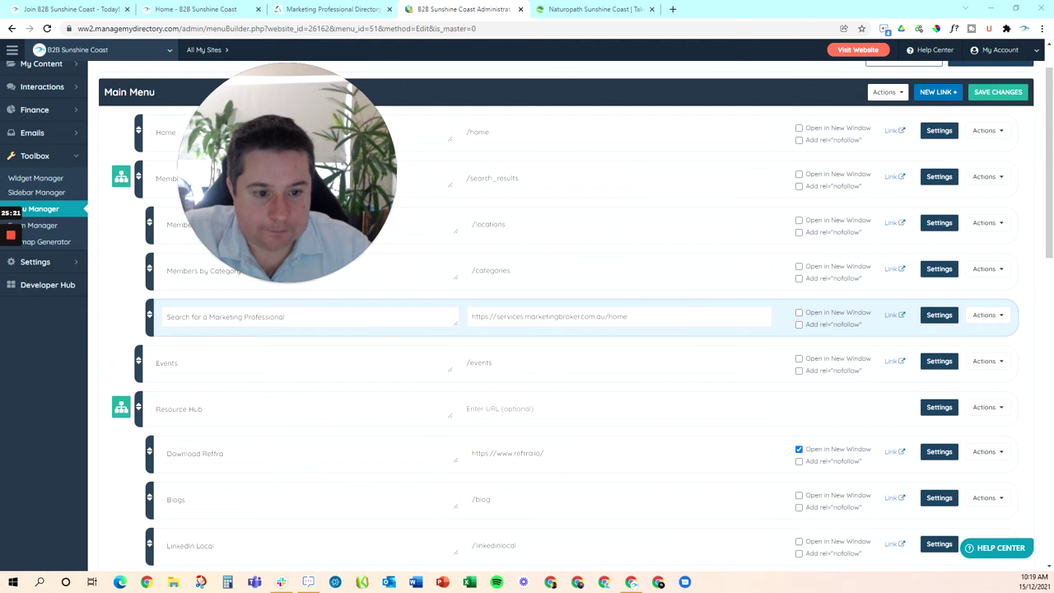
{"action": "left_click", "coordinate": [523, 316]}
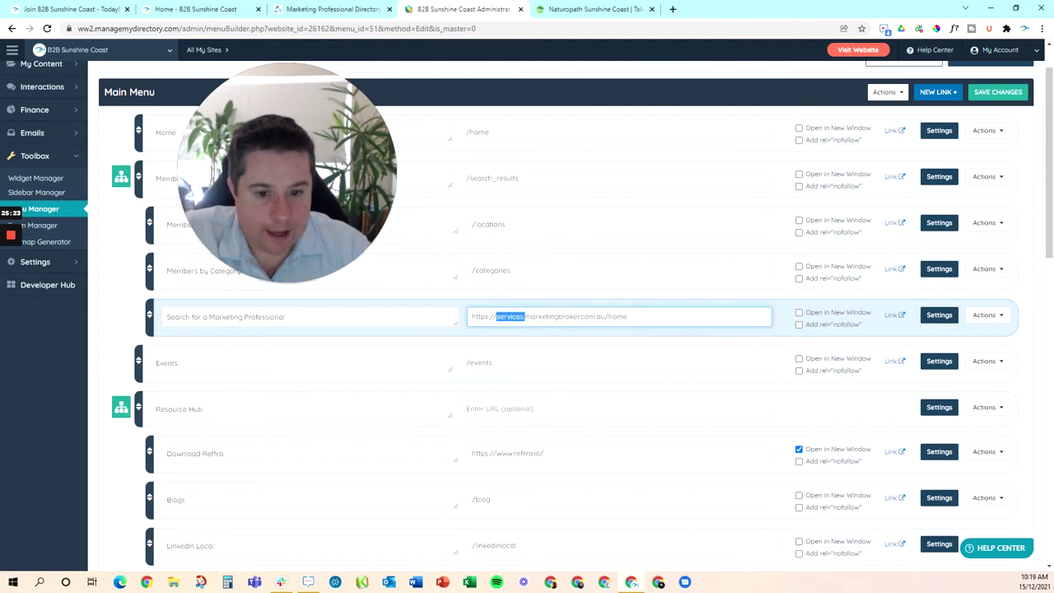
{"action": "key", "text": "BackSpace"}
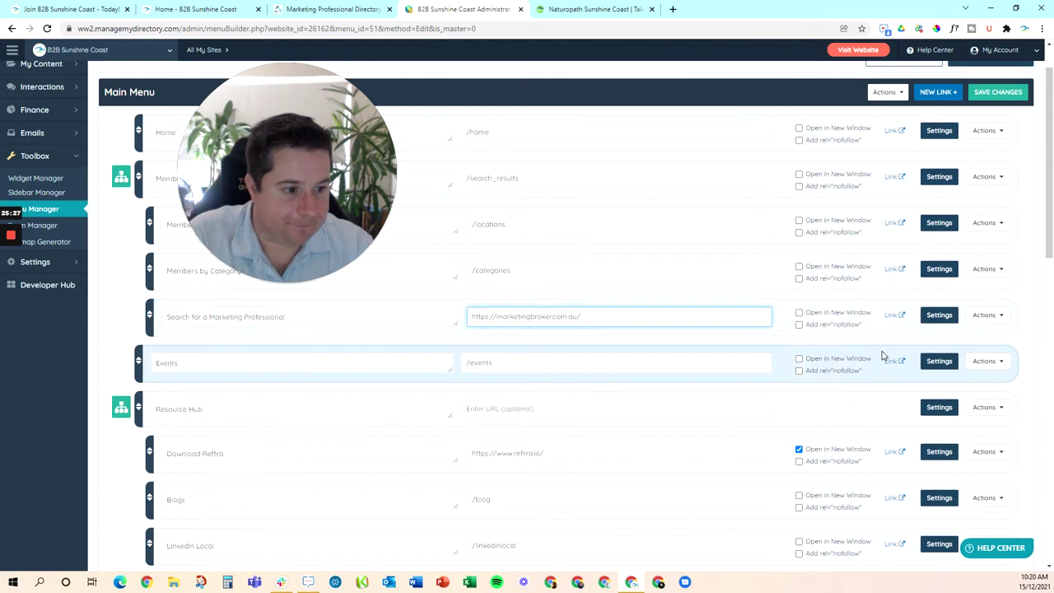
{"action": "left_click", "coordinate": [1000, 92]}
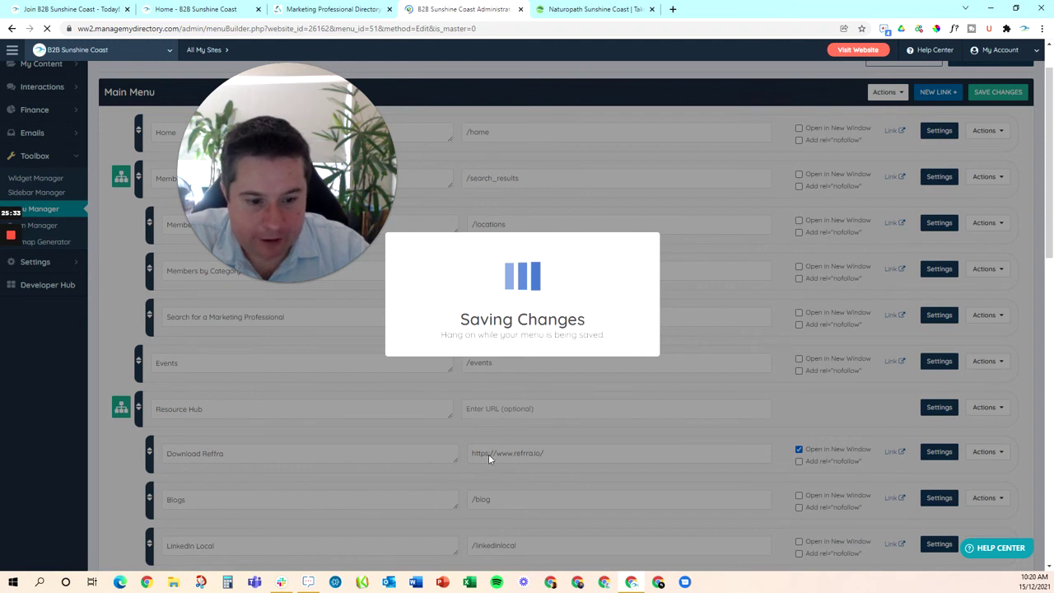
Look over the Resource Hub and Our Services links in the Main Menu, and open the Developer Hub
{"action": "scroll", "coordinate": [473, 463], "scroll_direction": "down", "scroll_amount": 1}
{"action": "scroll", "coordinate": [473, 463], "scroll_direction": "down", "scroll_amount": 5}
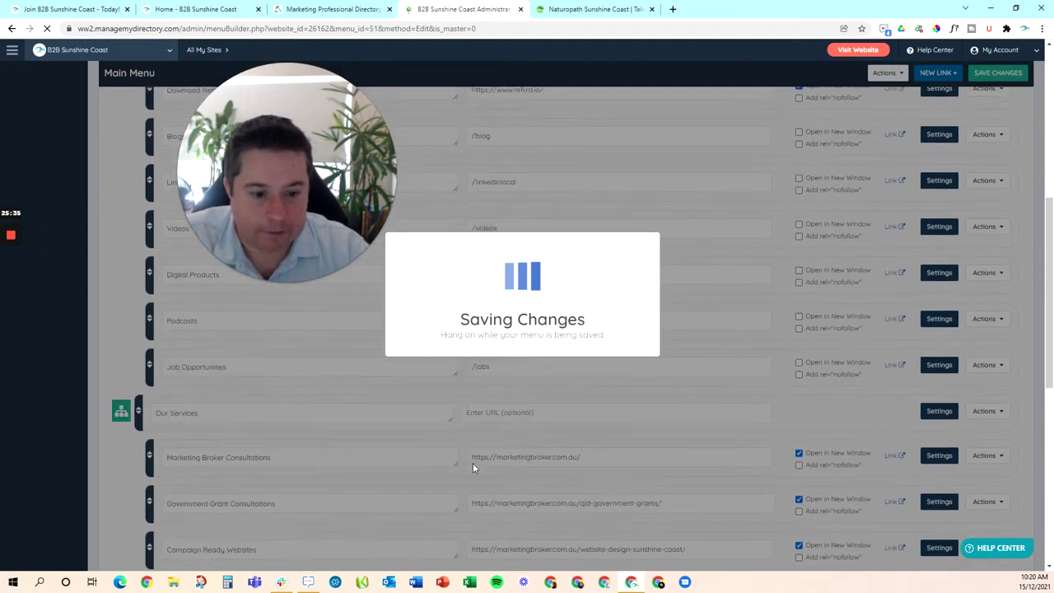
{"action": "scroll", "coordinate": [470, 463], "scroll_direction": "down", "scroll_amount": 7}
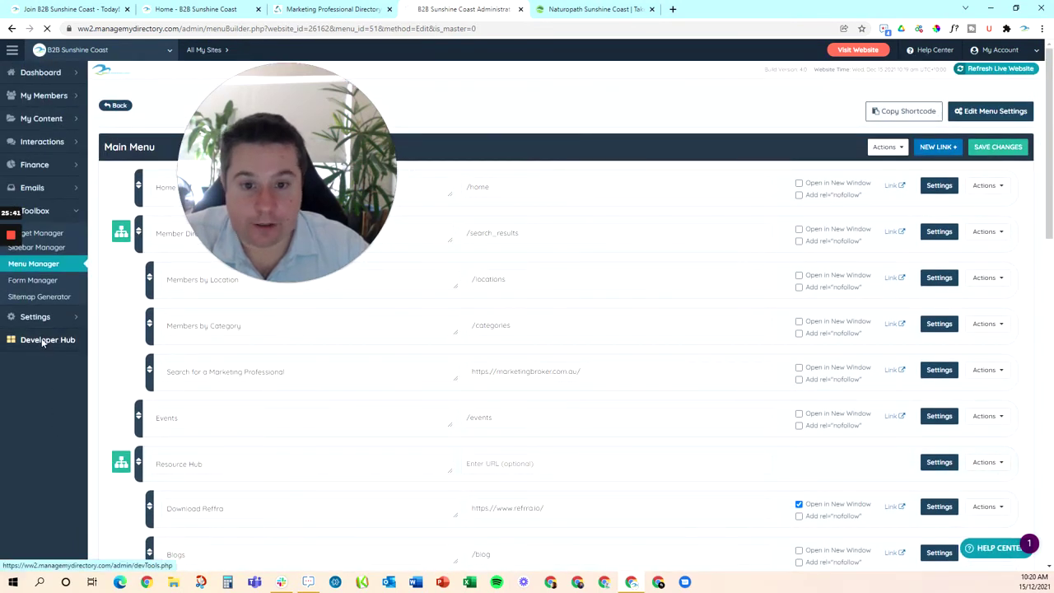
{"action": "left_click", "coordinate": [40, 342]}
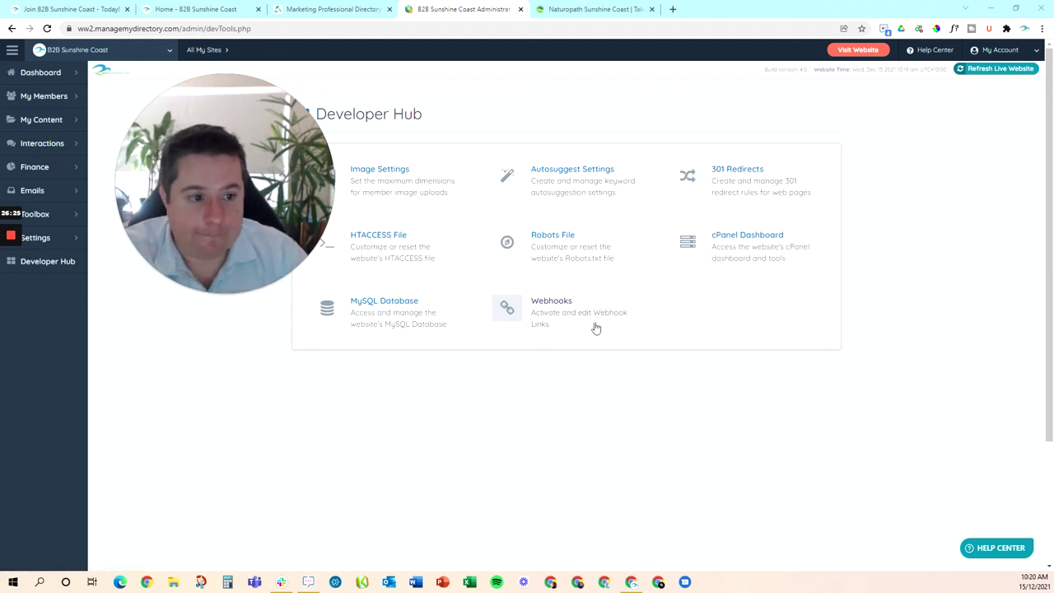
Return to the admin dashboard and open the Manage Add-Ons page
{"action": "mouse_move", "coordinate": [187, 259]}
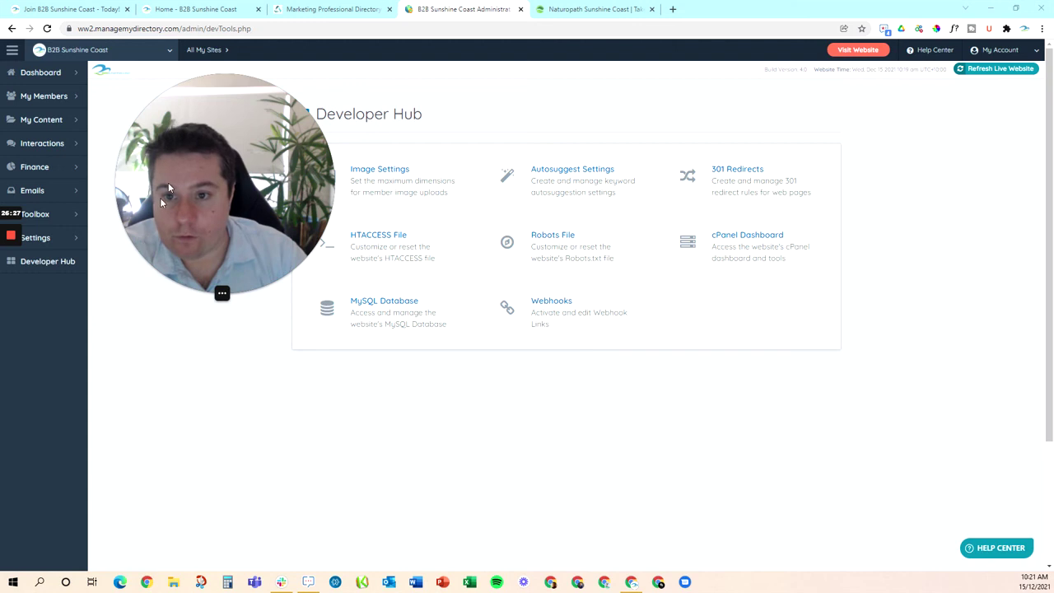
{"action": "left_click_drag", "start_coordinate": [170, 173], "coordinate": [237, 228]}
{"action": "mouse_move", "coordinate": [47, 73]}
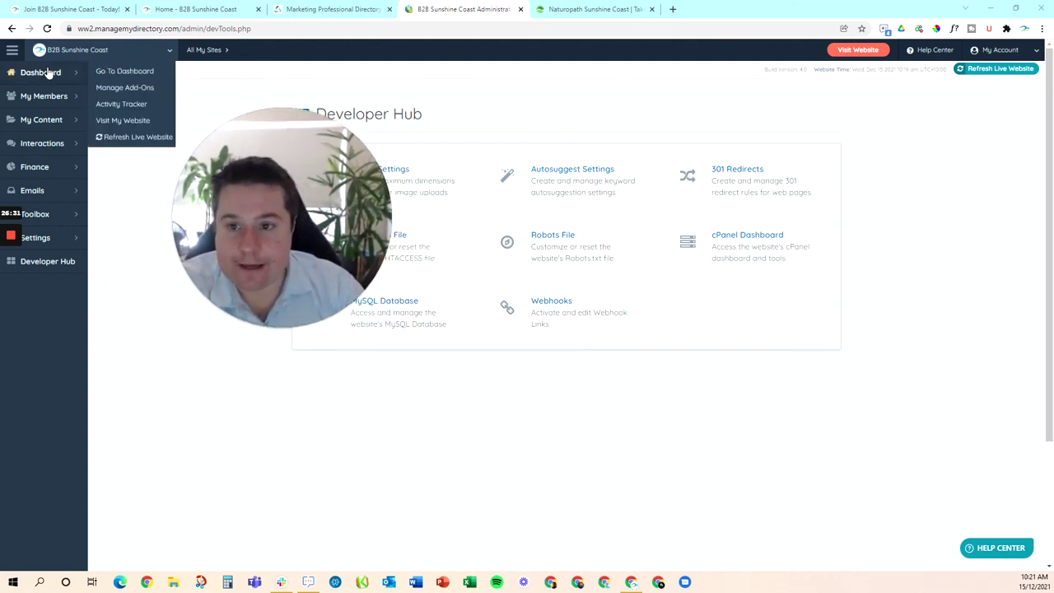
{"action": "mouse_move", "coordinate": [275, 164]}
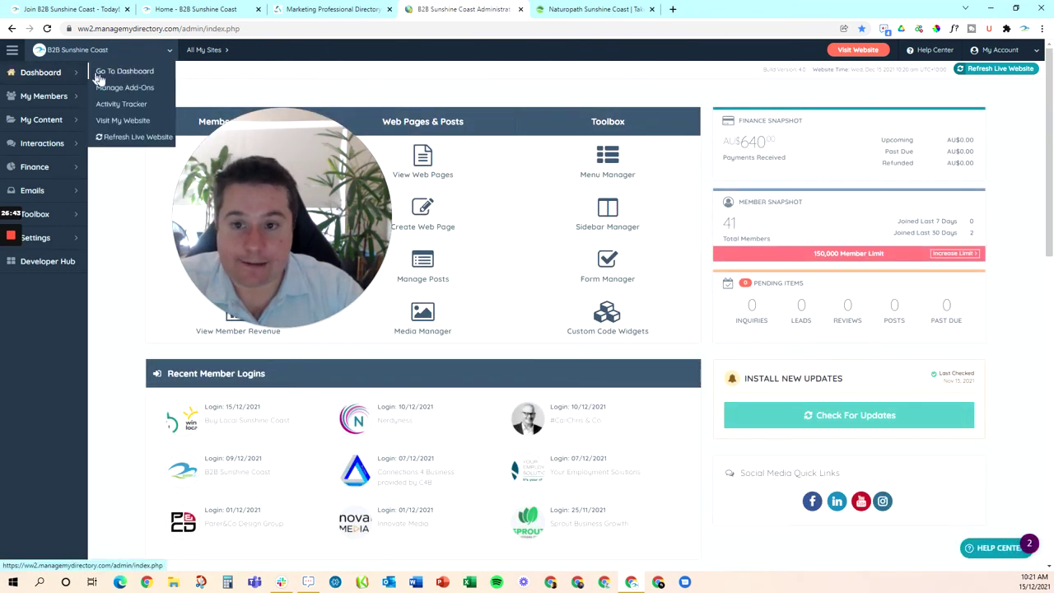
{"action": "left_click", "coordinate": [121, 88]}
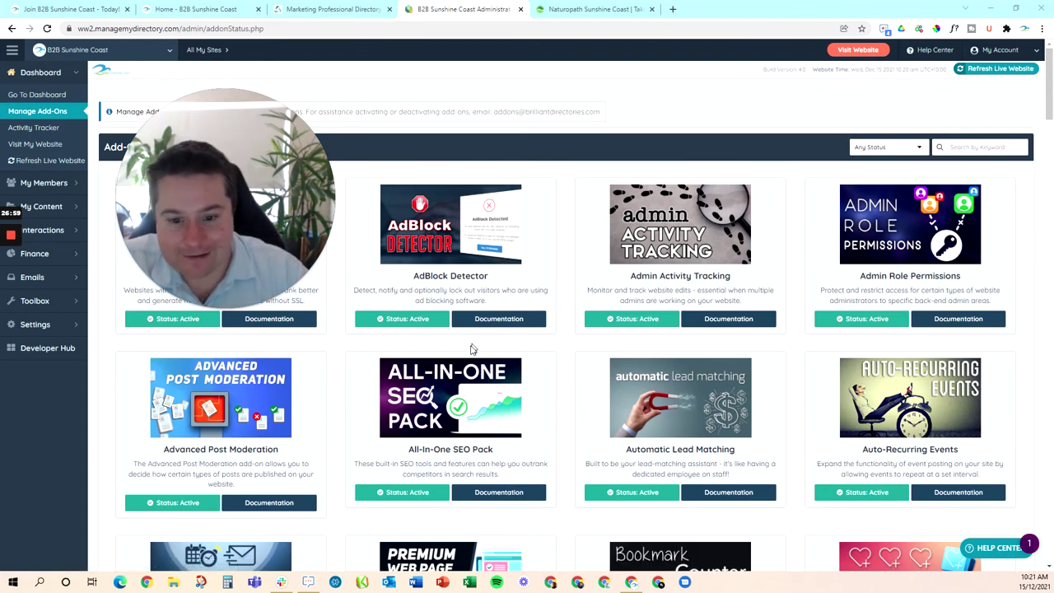
Browse the entire add-ons list through to the website boost add-ons and return to its beginning
{"action": "scroll", "coordinate": [466, 363], "scroll_direction": "down", "scroll_amount": 1}
{"action": "scroll", "coordinate": [466, 363], "scroll_direction": "down", "scroll_amount": 1}
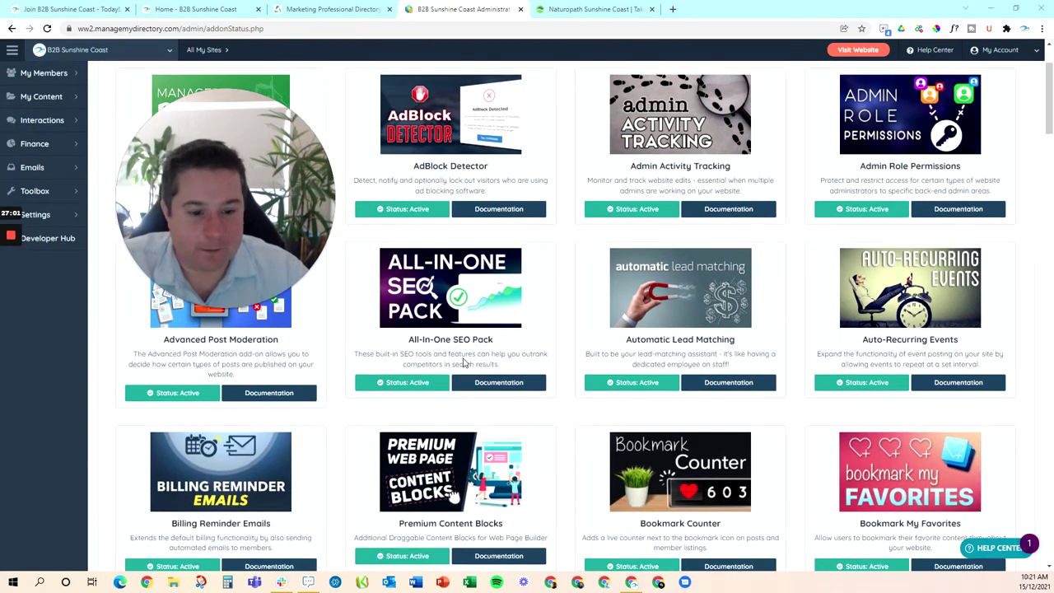
{"action": "scroll", "coordinate": [452, 484], "scroll_direction": "down", "scroll_amount": 1}
{"action": "scroll", "coordinate": [452, 484], "scroll_direction": "down", "scroll_amount": 12}
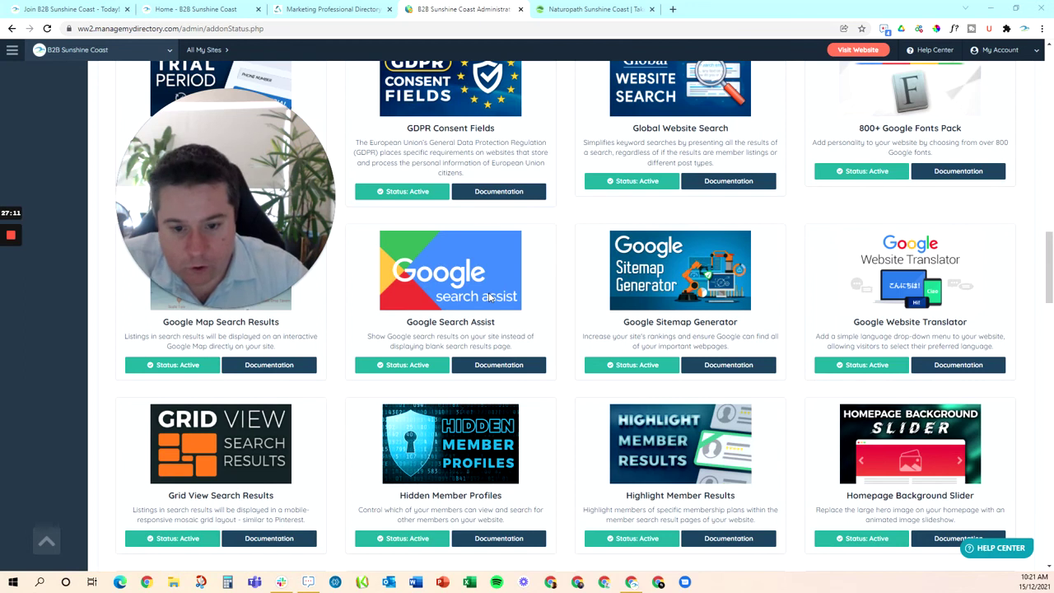
{"action": "scroll", "coordinate": [490, 298], "scroll_direction": "down", "scroll_amount": 3}
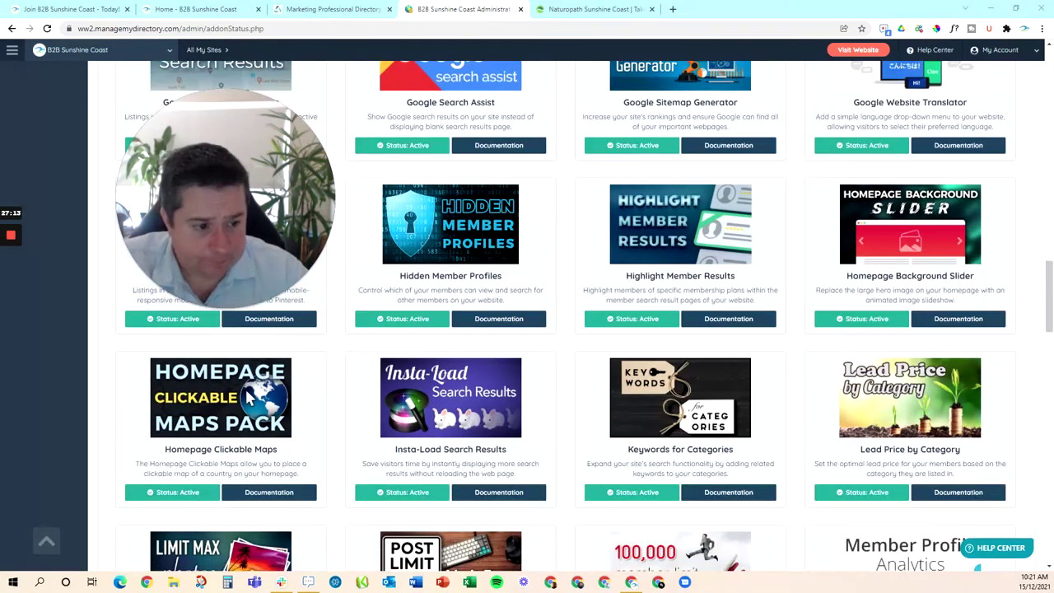
{"action": "scroll", "coordinate": [247, 396], "scroll_direction": "down", "scroll_amount": 5}
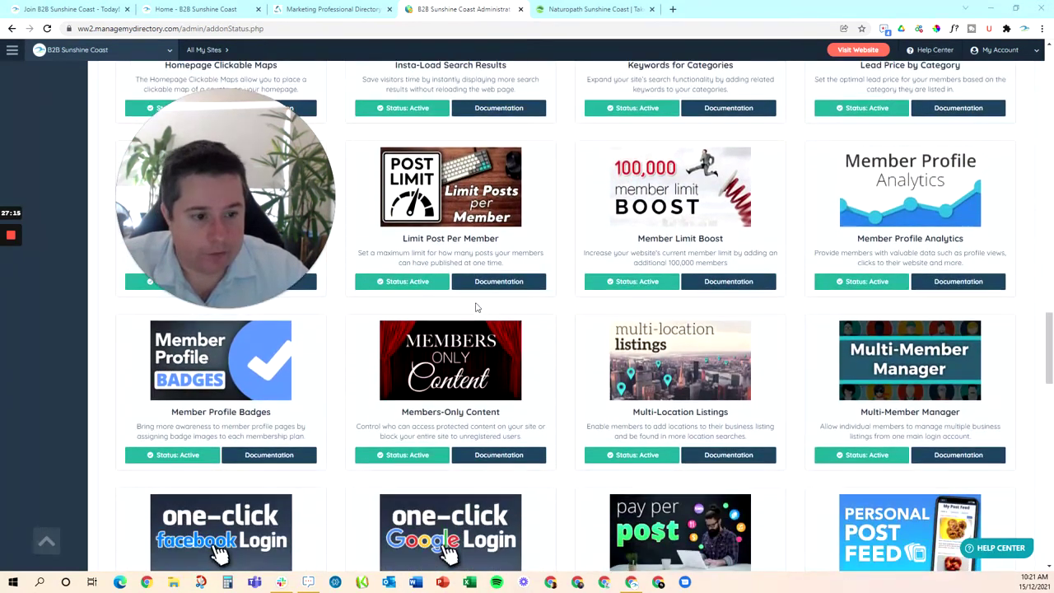
{"action": "scroll", "coordinate": [484, 318], "scroll_direction": "down", "scroll_amount": 2}
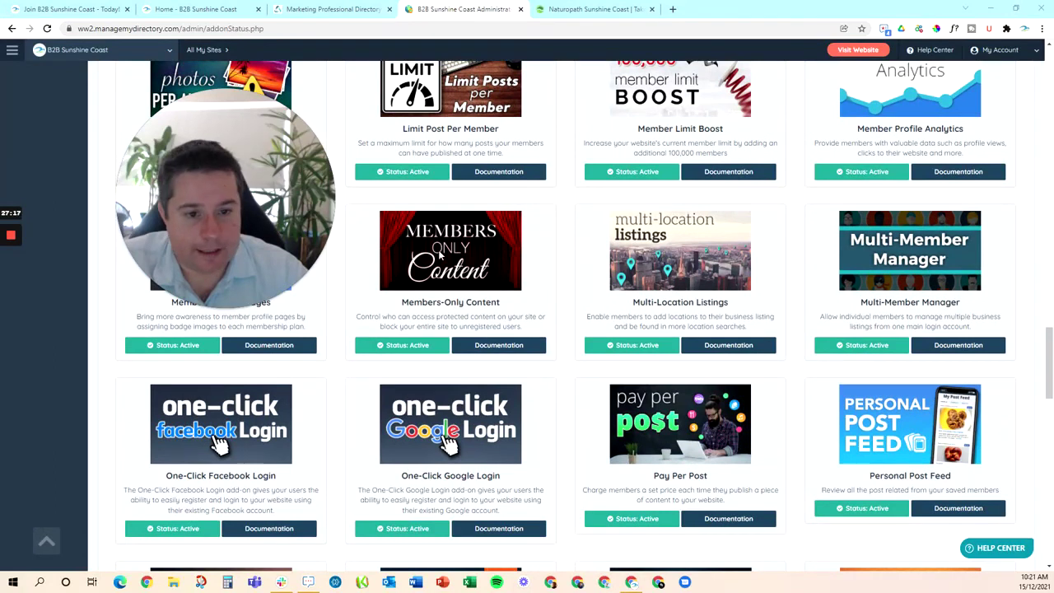
{"action": "scroll", "coordinate": [440, 256], "scroll_direction": "down", "scroll_amount": 2}
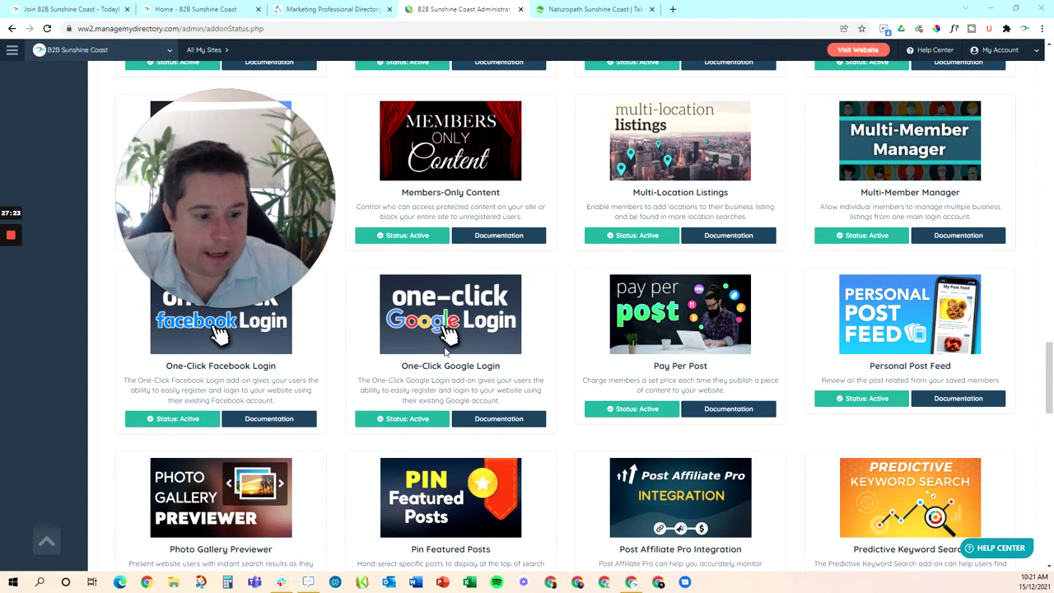
{"action": "scroll", "coordinate": [444, 350], "scroll_direction": "down", "scroll_amount": 1}
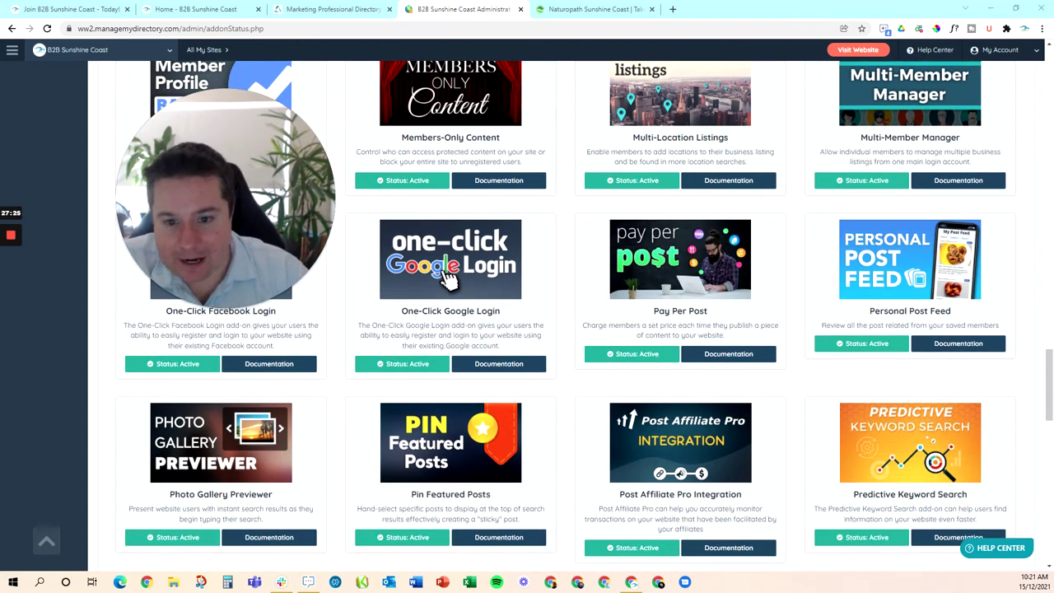
{"action": "scroll", "coordinate": [447, 279], "scroll_direction": "down", "scroll_amount": 6}
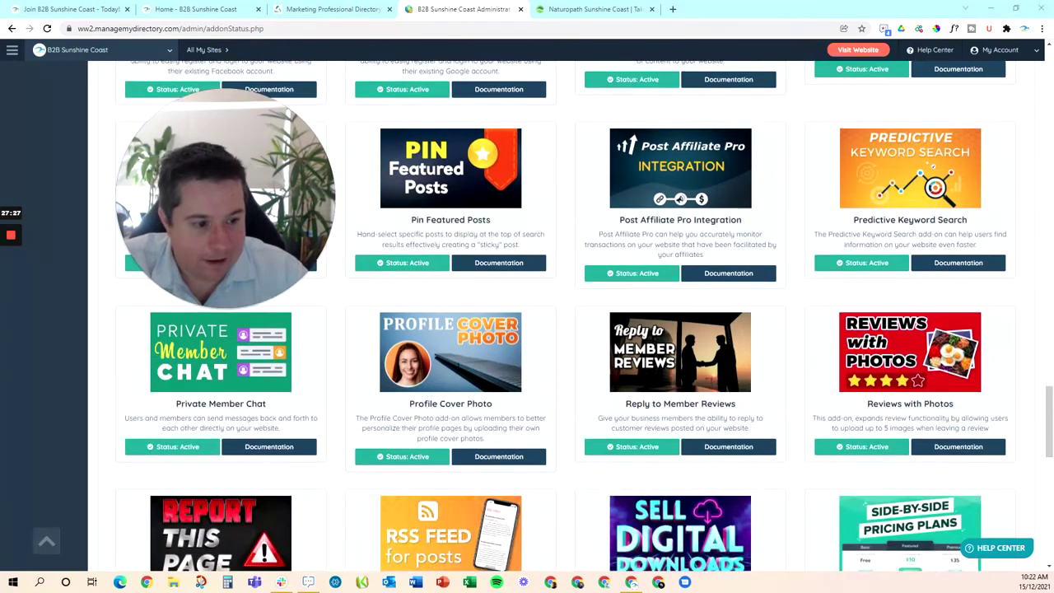
{"action": "scroll", "coordinate": [474, 330], "scroll_direction": "down", "scroll_amount": 11}
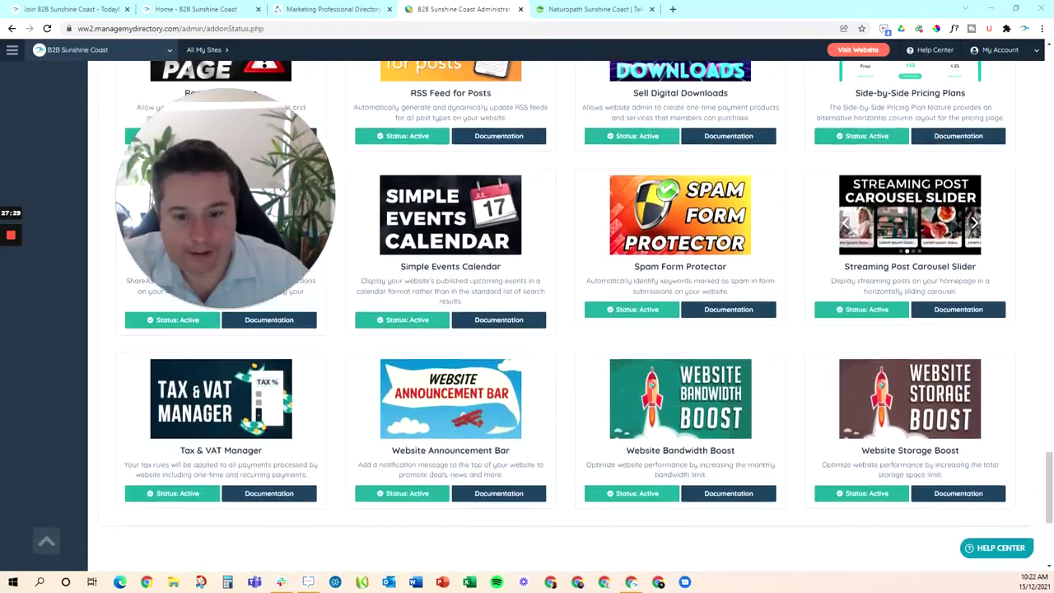
{"action": "scroll", "coordinate": [413, 387], "scroll_direction": "up", "scroll_amount": 4}
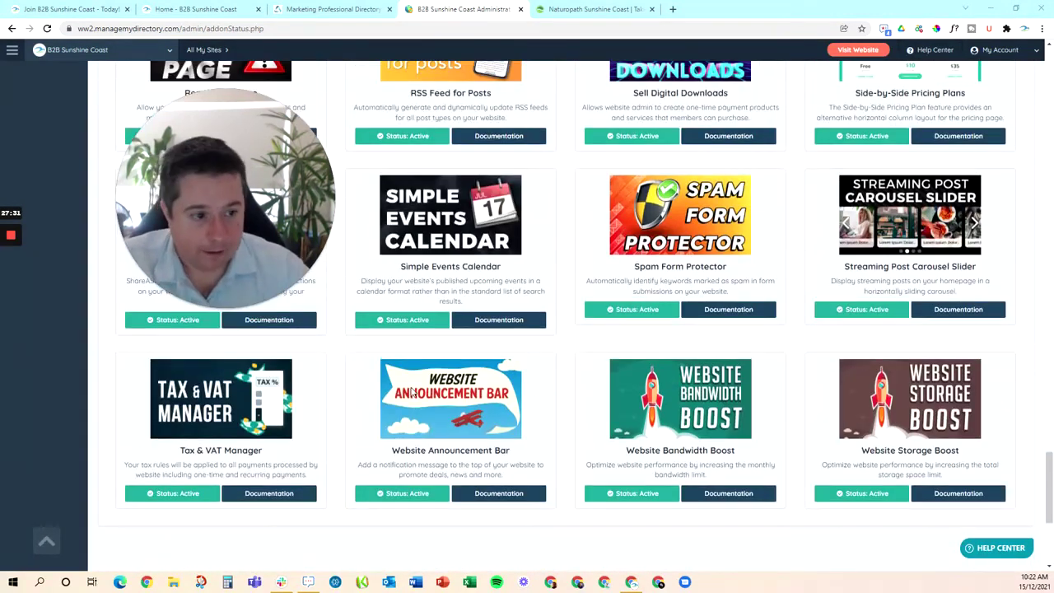
{"action": "scroll", "coordinate": [479, 349], "scroll_direction": "up", "scroll_amount": 20}
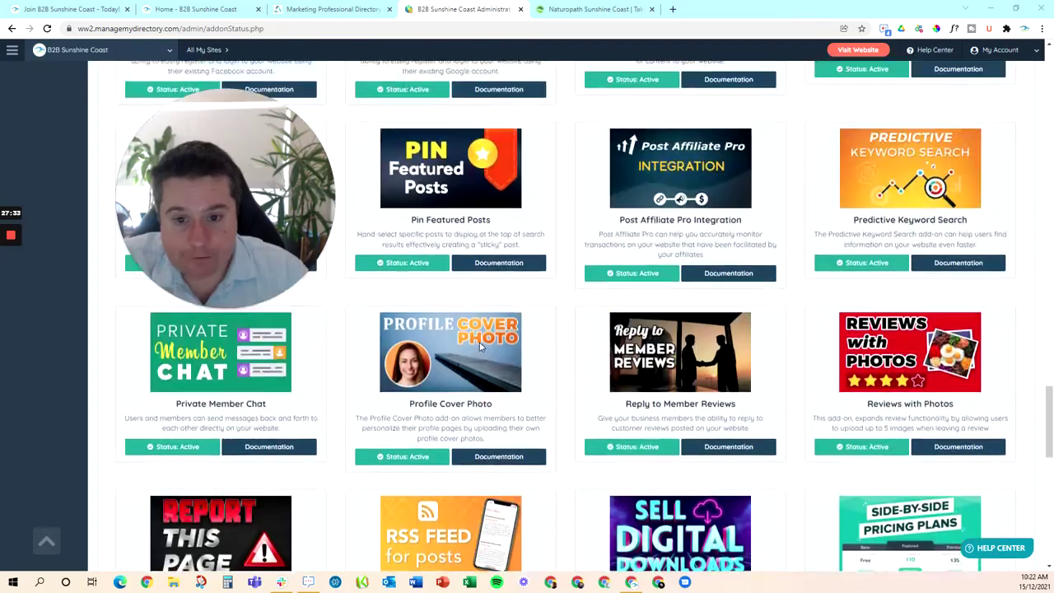
{"action": "scroll", "coordinate": [481, 347], "scroll_direction": "up", "scroll_amount": 3}
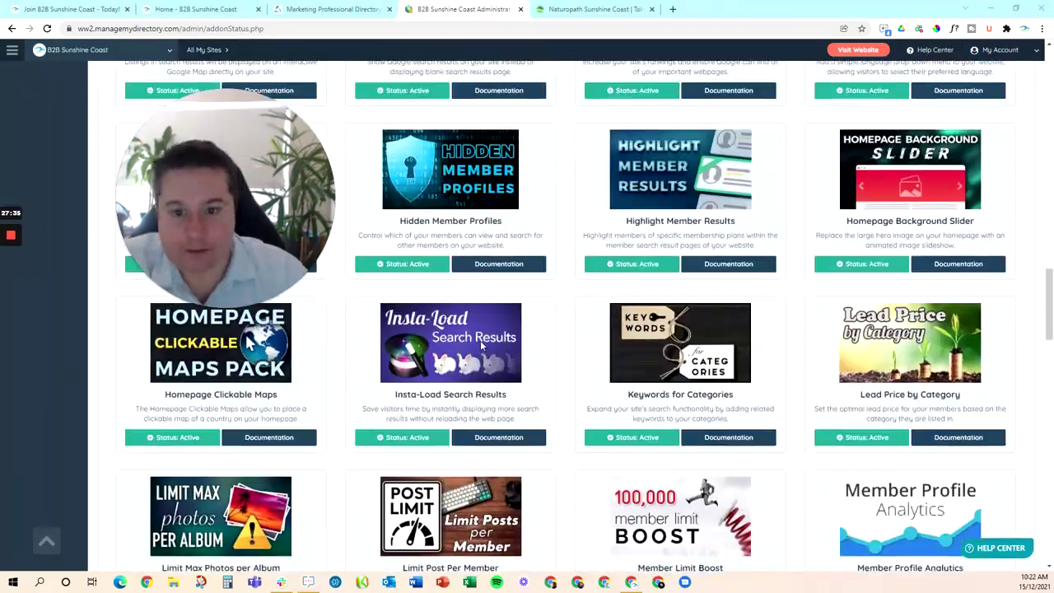
{"action": "scroll", "coordinate": [478, 349], "scroll_direction": "up", "scroll_amount": 15}
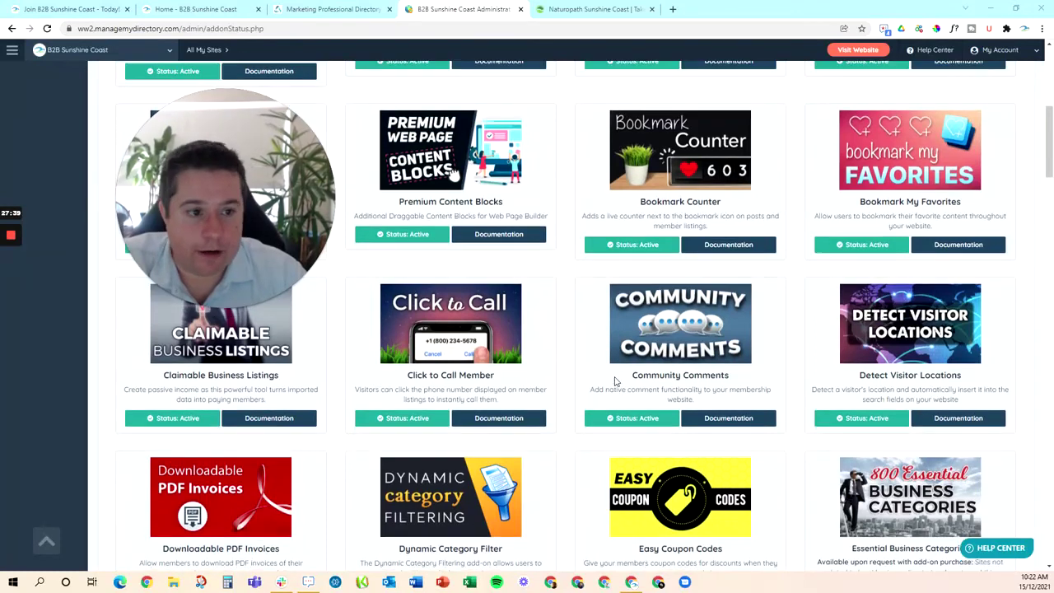
{"action": "scroll", "coordinate": [614, 372], "scroll_direction": "up", "scroll_amount": 6}
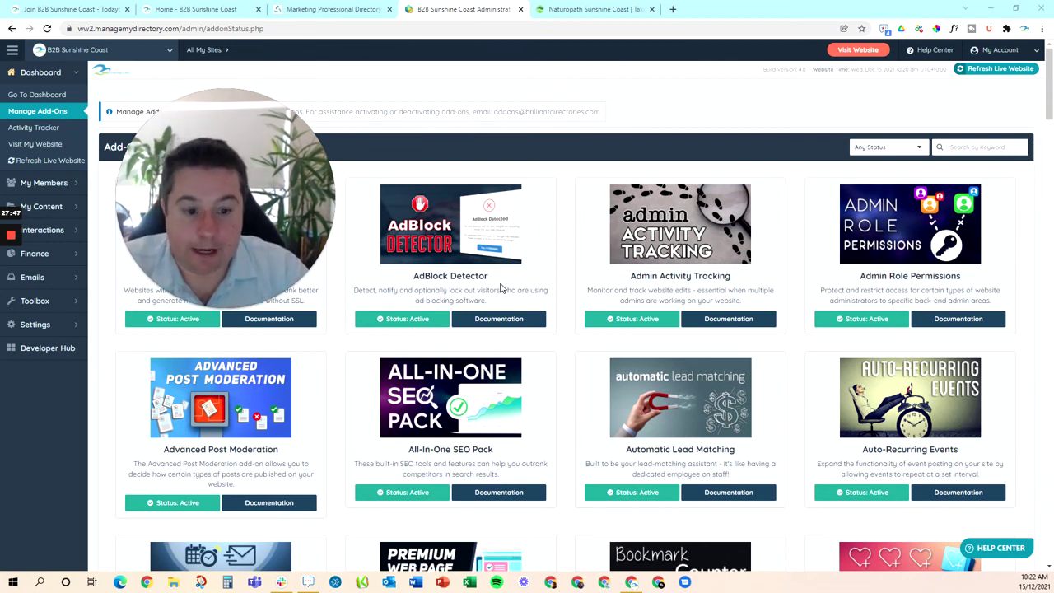
Review the individual add-ons again, from Click to Call Member and Downloadable PDF Invoices through to Sell Digital Downloads
{"action": "scroll", "coordinate": [500, 287], "scroll_direction": "down", "scroll_amount": 6}
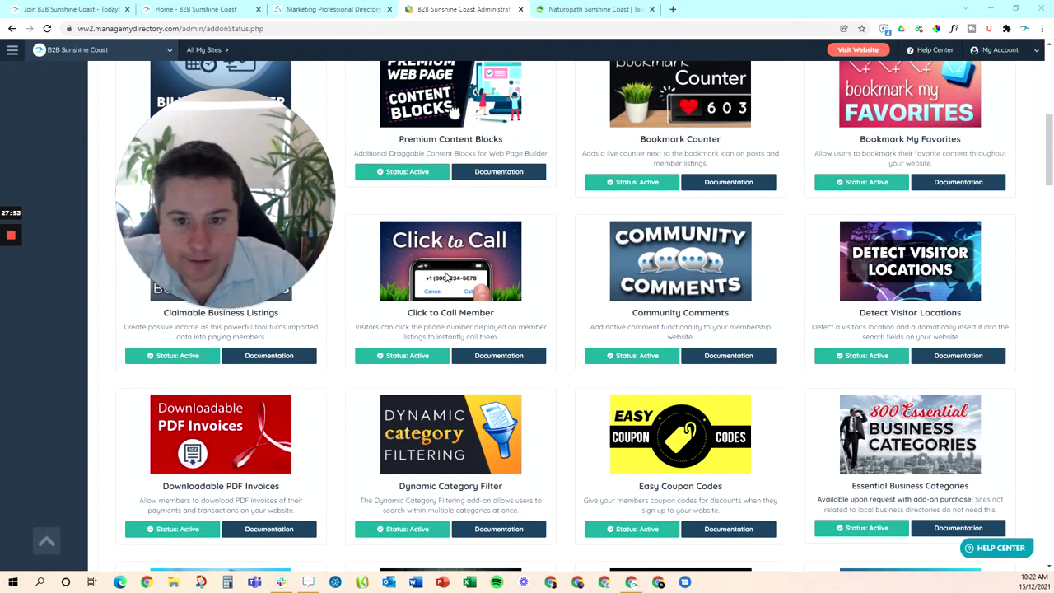
{"action": "scroll", "coordinate": [442, 276], "scroll_direction": "down", "scroll_amount": 1}
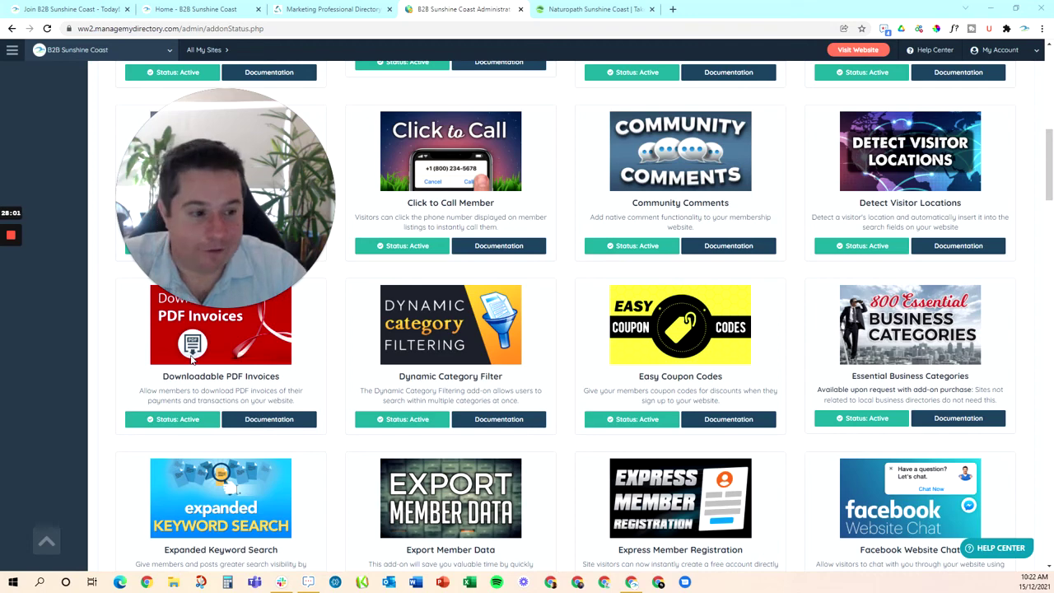
{"action": "scroll", "coordinate": [194, 359], "scroll_direction": "down", "scroll_amount": 7}
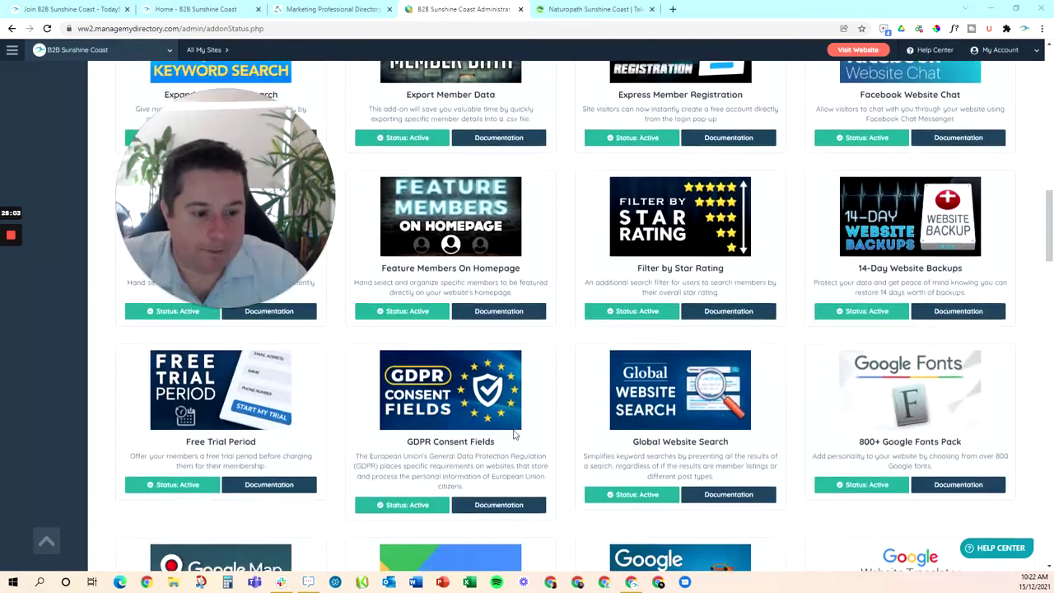
{"action": "scroll", "coordinate": [512, 434], "scroll_direction": "down", "scroll_amount": 8}
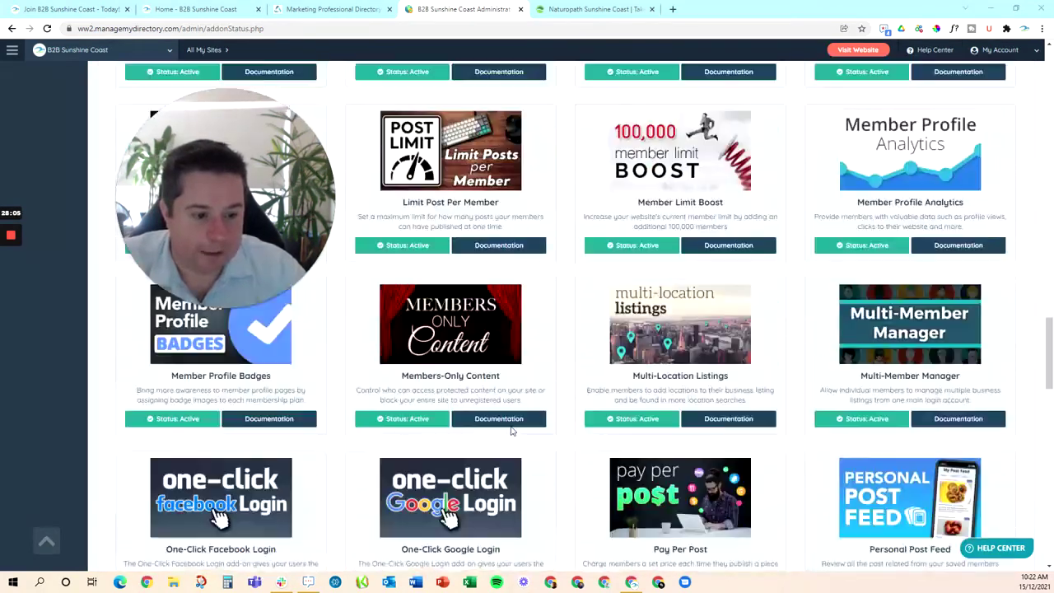
{"action": "scroll", "coordinate": [512, 432], "scroll_direction": "down", "scroll_amount": 2}
{"action": "scroll", "coordinate": [512, 429], "scroll_direction": "down", "scroll_amount": 3}
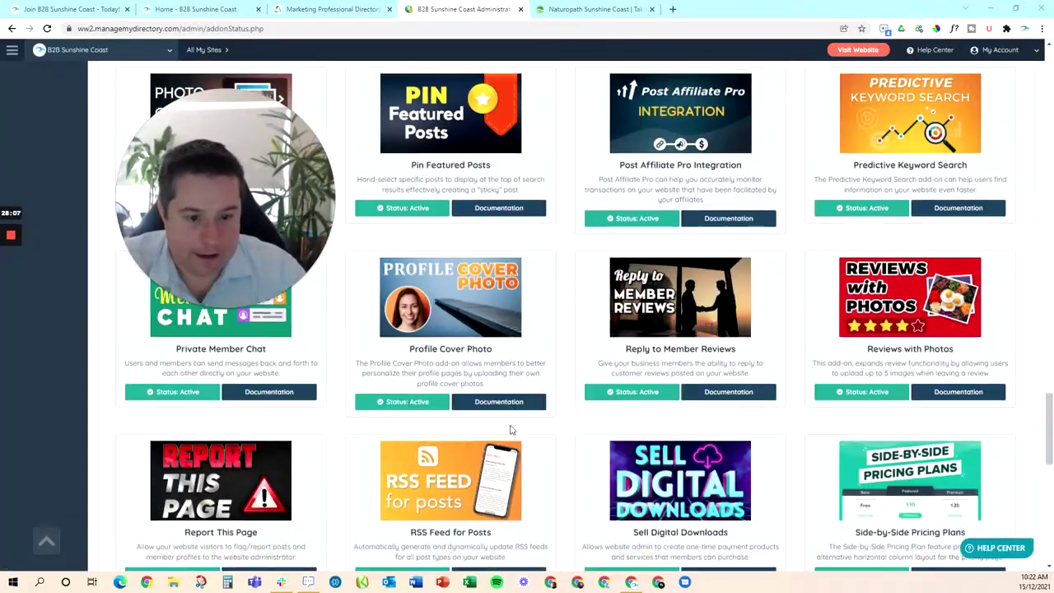
{"action": "scroll", "coordinate": [511, 429], "scroll_direction": "down", "scroll_amount": 1}
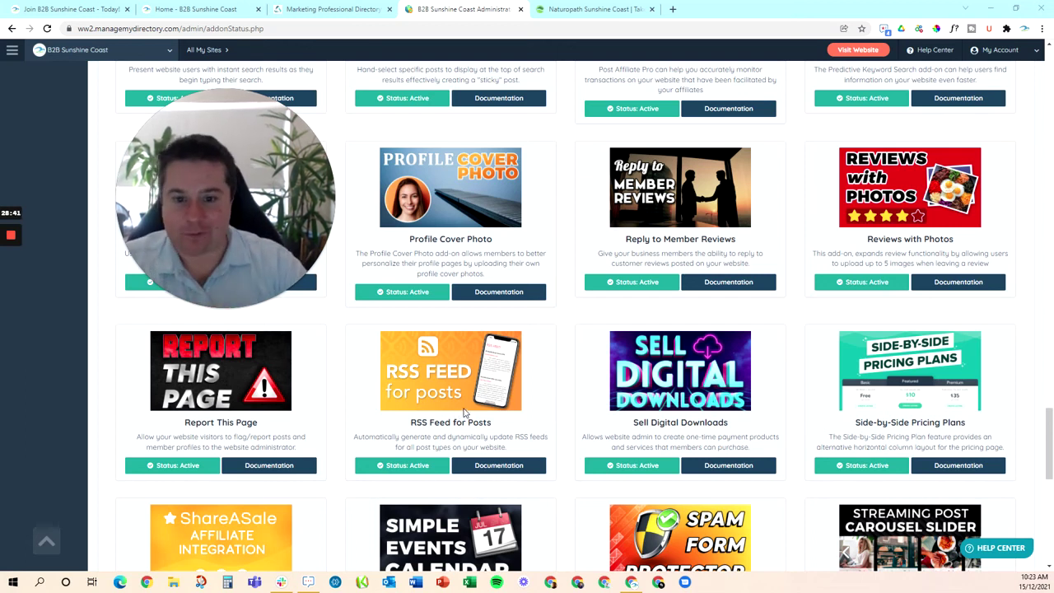
Switch to the Plantiful Health naturopath website and look through the sign-up sections on its homepage
{"action": "left_click", "coordinate": [581, 9]}
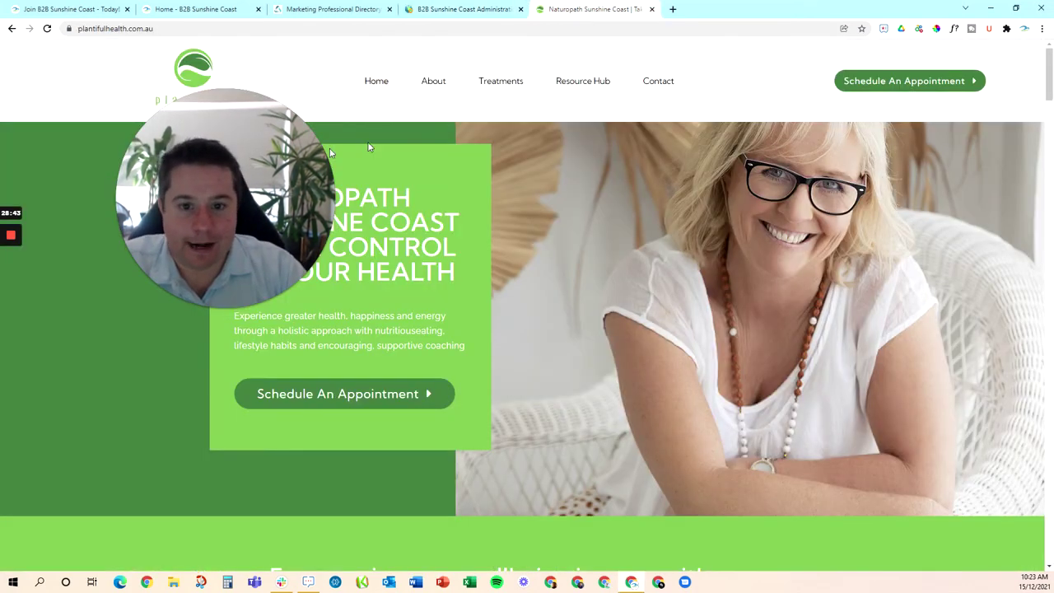
{"action": "left_click_drag", "start_coordinate": [207, 202], "coordinate": [184, 221]}
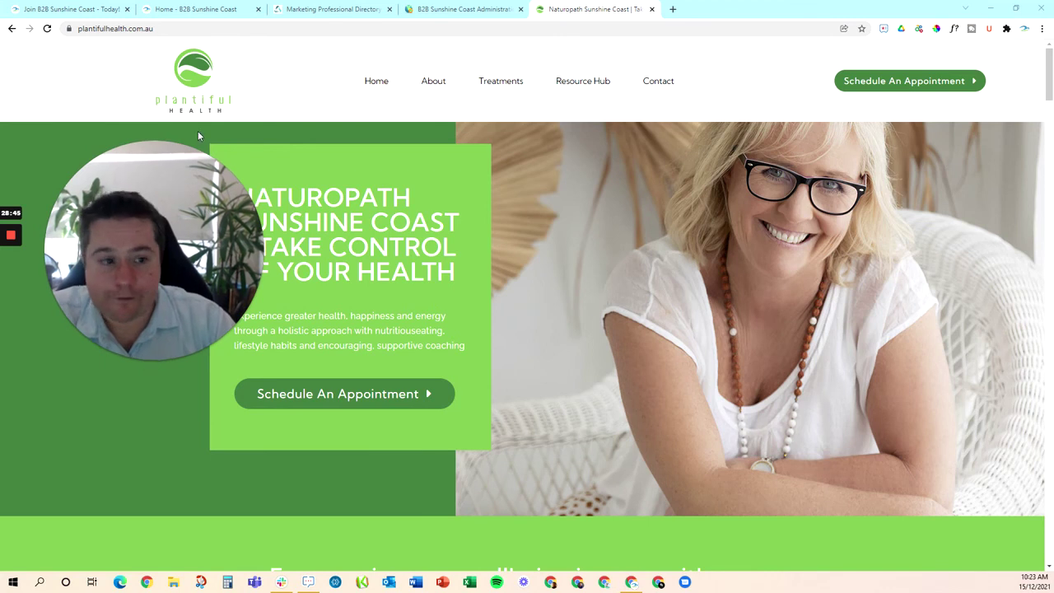
{"action": "scroll", "coordinate": [921, 214], "scroll_direction": "down", "scroll_amount": 5}
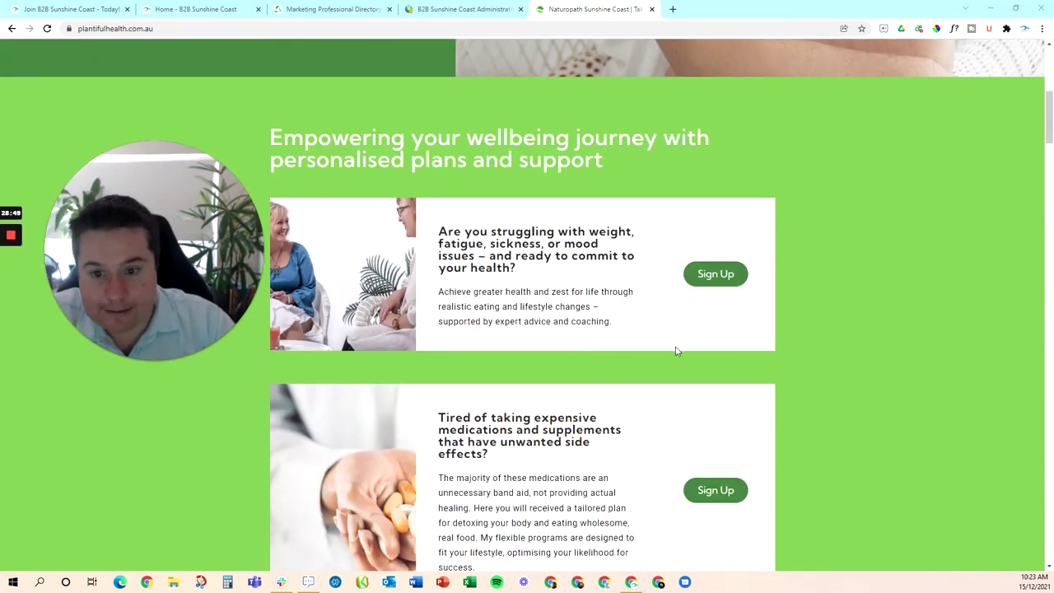
{"action": "scroll", "coordinate": [675, 351], "scroll_direction": "down", "scroll_amount": 8}
{"action": "scroll", "coordinate": [672, 352], "scroll_direction": "down", "scroll_amount": 1}
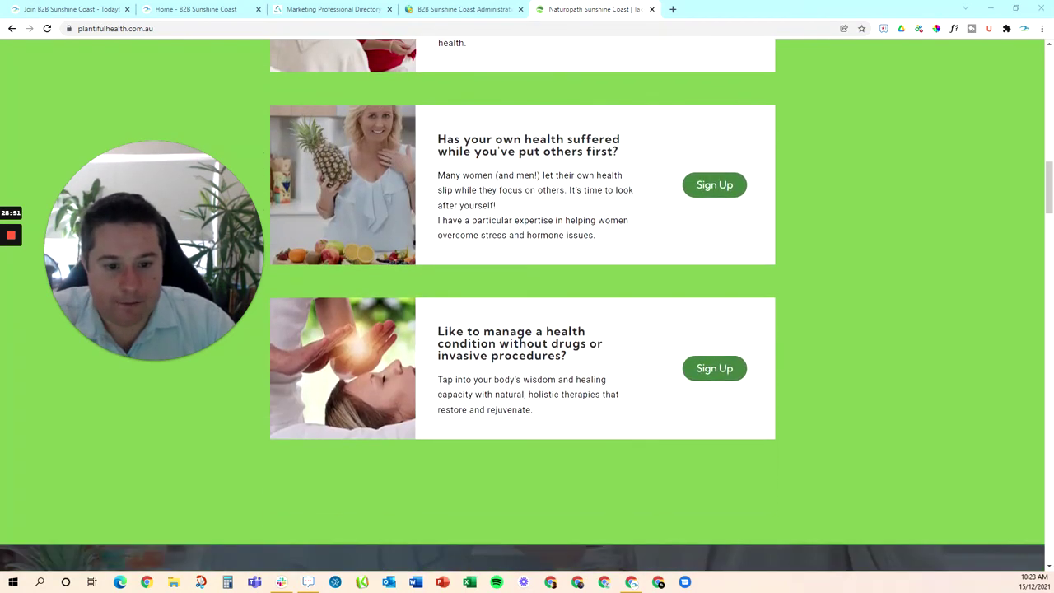
Open the Plantiful Health Resource Hub and look through its RSS feed of news and advice from B2B Sunshine Coast members
{"action": "scroll", "coordinate": [440, 365], "scroll_direction": "down", "scroll_amount": 4}
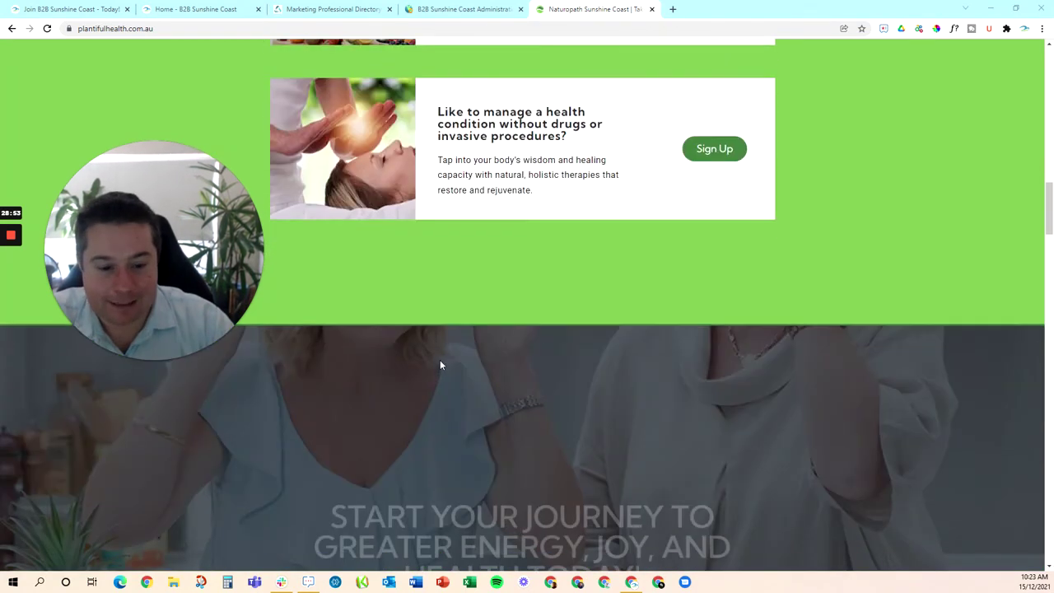
{"action": "scroll", "coordinate": [440, 364], "scroll_direction": "up", "scroll_amount": 3}
{"action": "scroll", "coordinate": [437, 360], "scroll_direction": "up", "scroll_amount": 15}
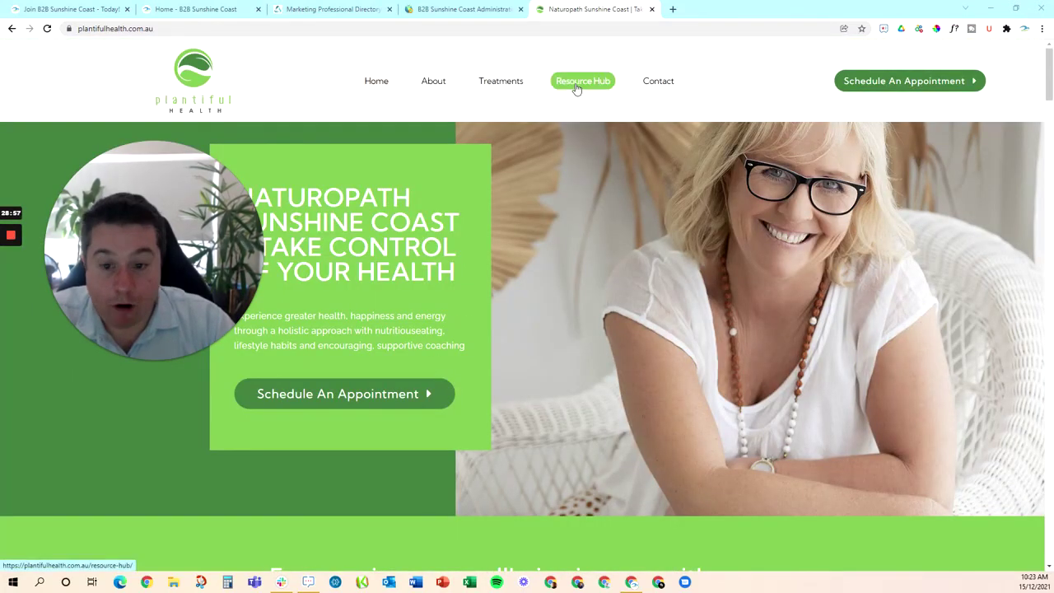
{"action": "left_click", "coordinate": [577, 86]}
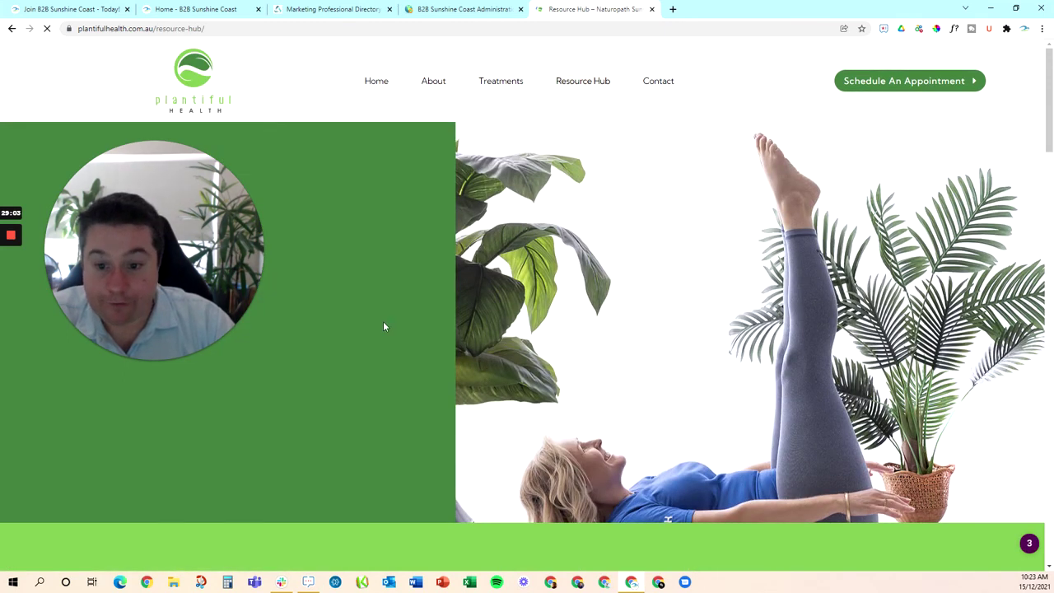
{"action": "scroll", "coordinate": [383, 327], "scroll_direction": "down", "scroll_amount": 8}
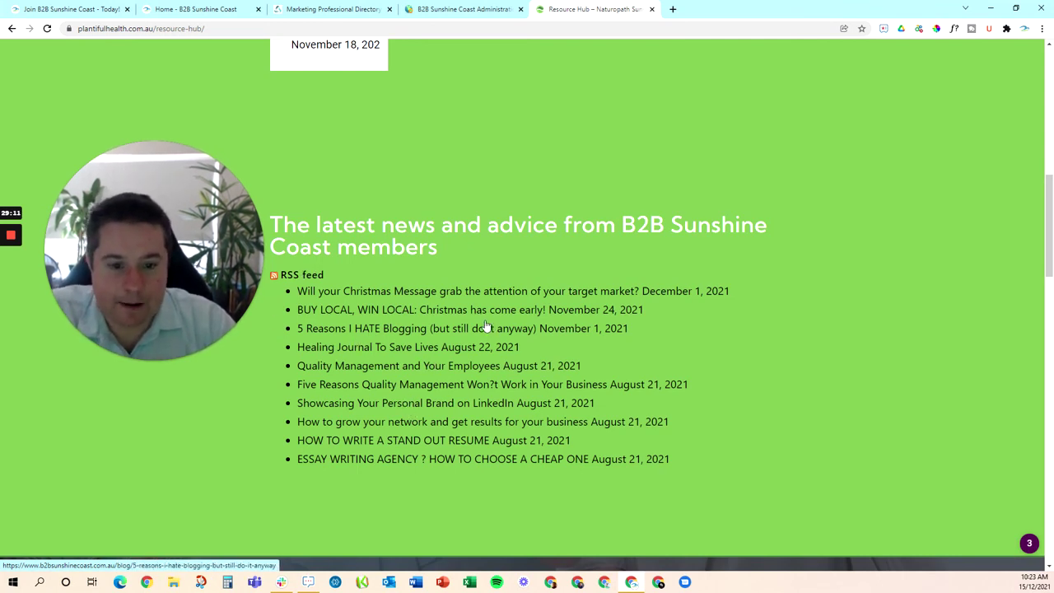
{"action": "scroll", "coordinate": [482, 327], "scroll_direction": "up", "scroll_amount": 5}
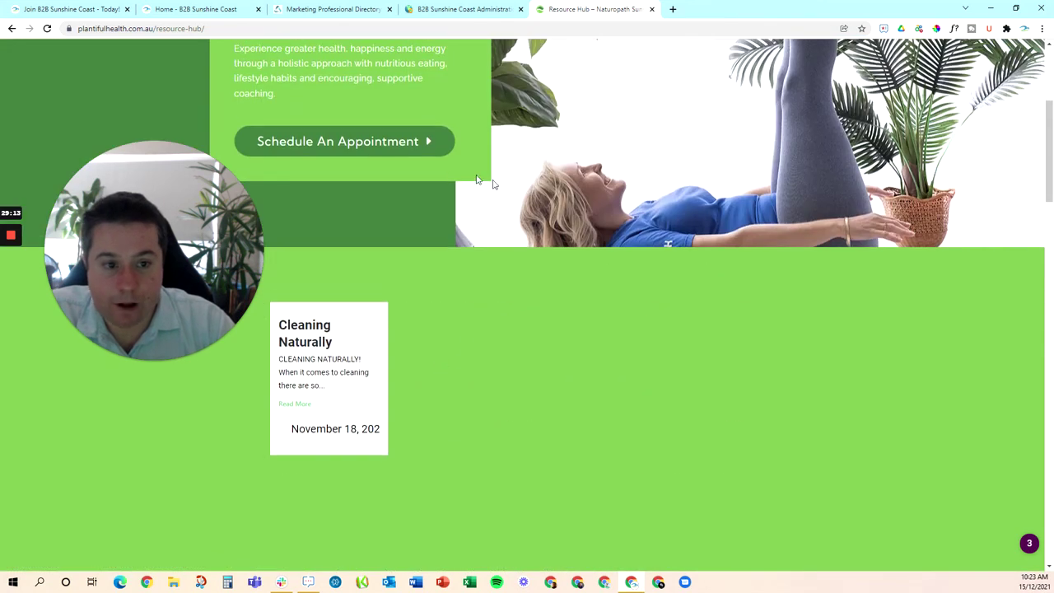
{"action": "scroll", "coordinate": [508, 333], "scroll_direction": "up", "scroll_amount": 2}
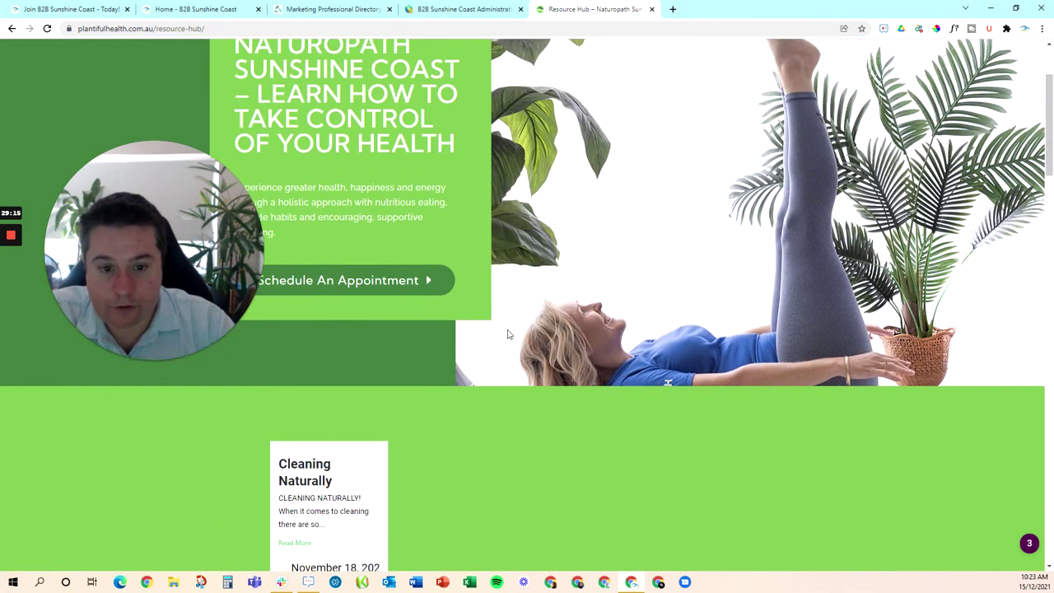
{"action": "scroll", "coordinate": [507, 336], "scroll_direction": "down", "scroll_amount": 3}
{"action": "scroll", "coordinate": [498, 339], "scroll_direction": "down", "scroll_amount": 4}
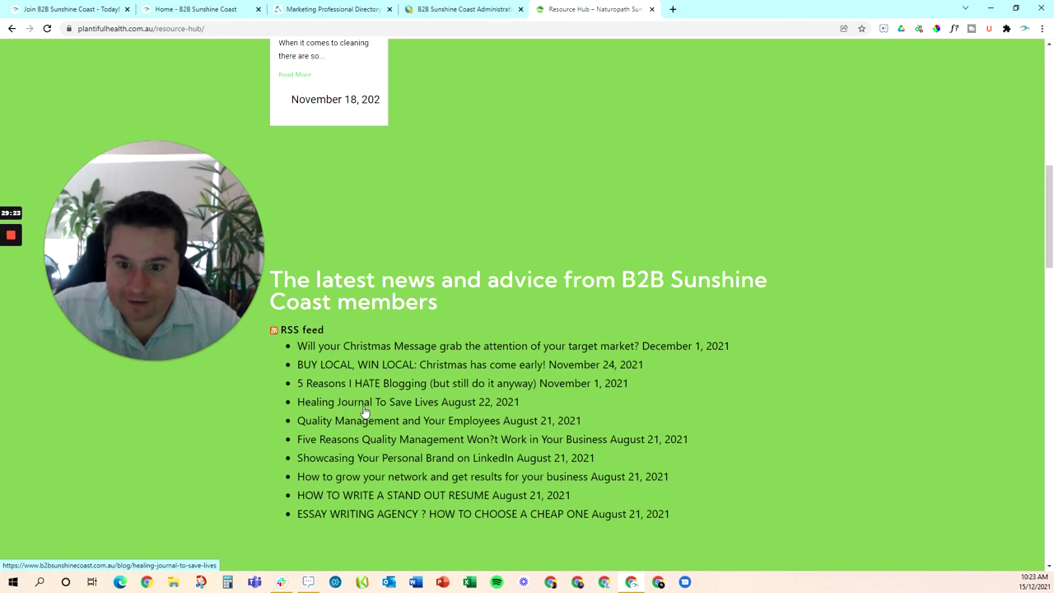
Skim the feed article "Will your Christmas Message grab the attention of your target market?" and go to the B2B Sunshine Coast home page
{"action": "left_click", "coordinate": [354, 347]}
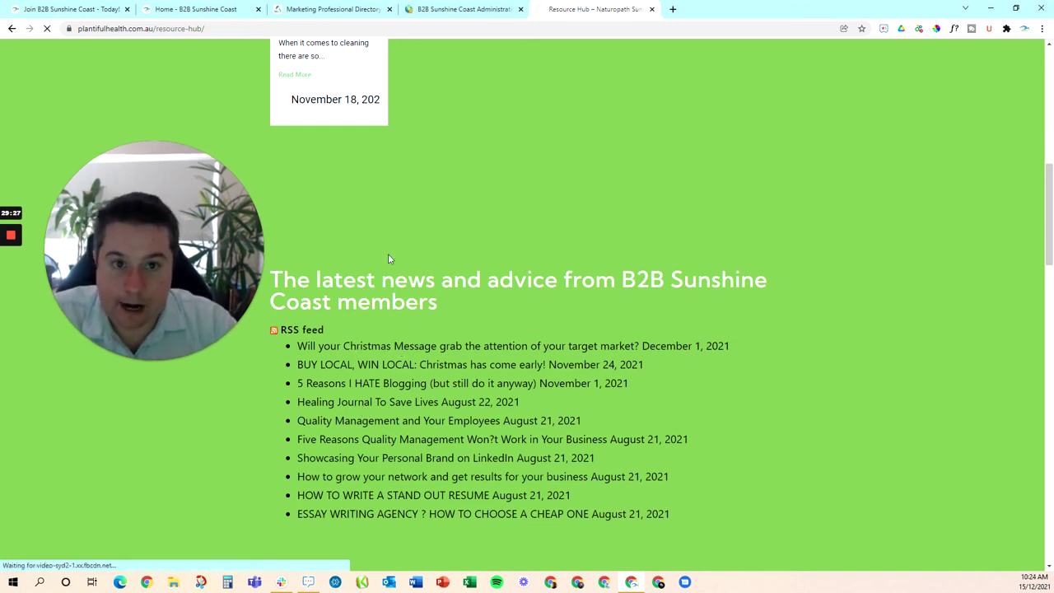
{"action": "scroll", "coordinate": [560, 282], "scroll_direction": "down", "scroll_amount": 2}
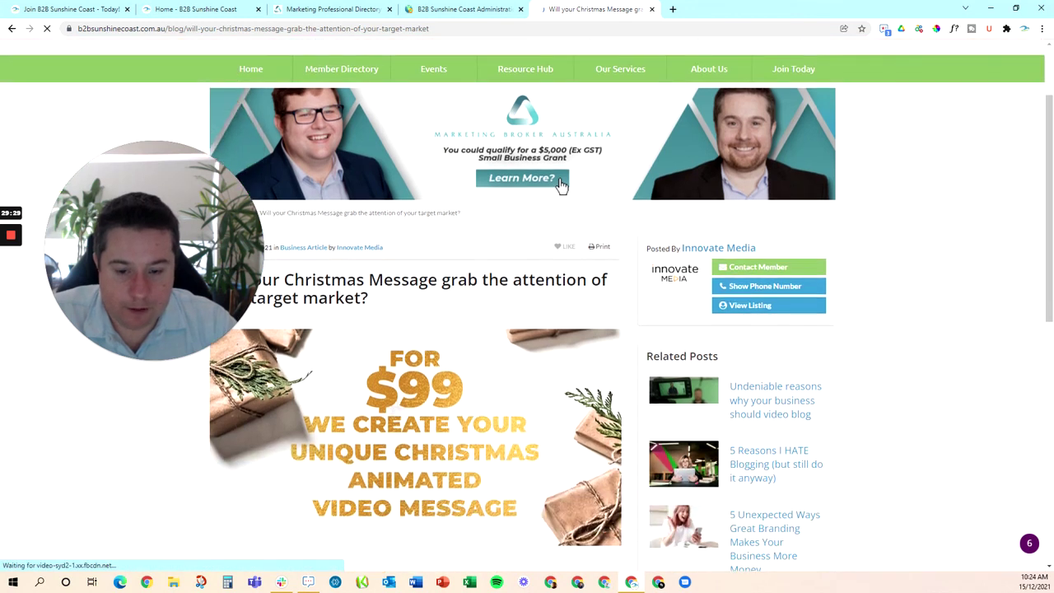
{"action": "scroll", "coordinate": [483, 447], "scroll_direction": "down", "scroll_amount": 5}
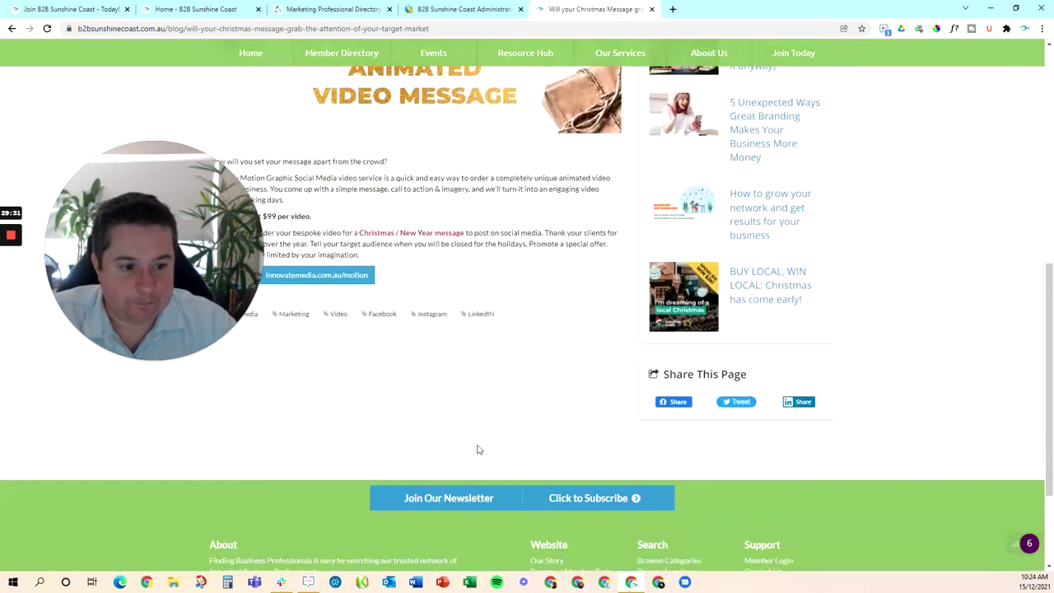
{"action": "scroll", "coordinate": [474, 442], "scroll_direction": "up", "scroll_amount": 2}
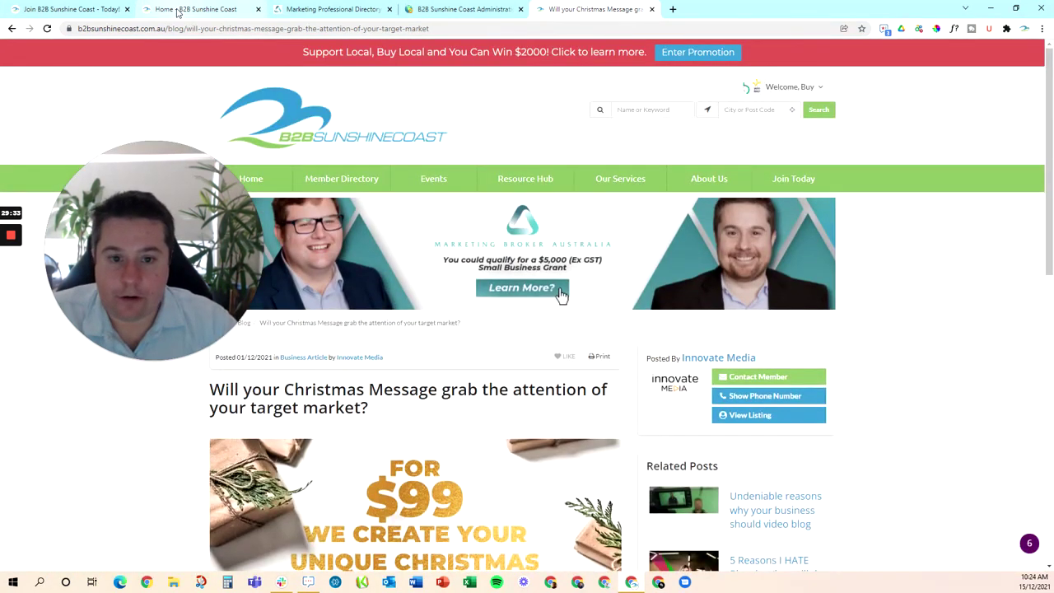
{"action": "left_click_drag", "start_coordinate": [233, 190], "coordinate": [200, 190]}
{"action": "left_click", "coordinate": [246, 186]}
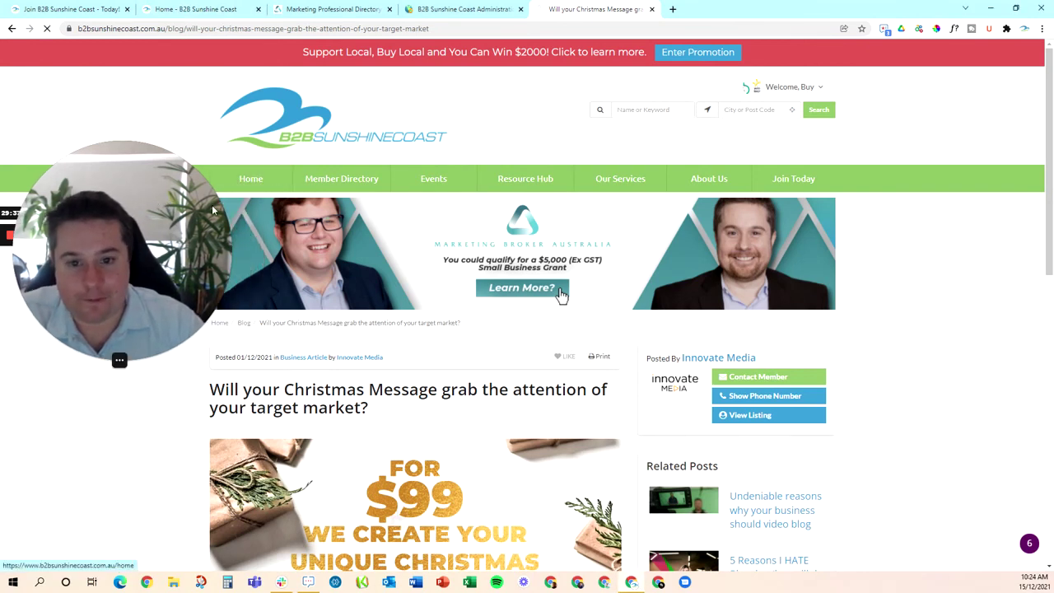
{"action": "left_click_drag", "start_coordinate": [158, 227], "coordinate": [378, 171]}
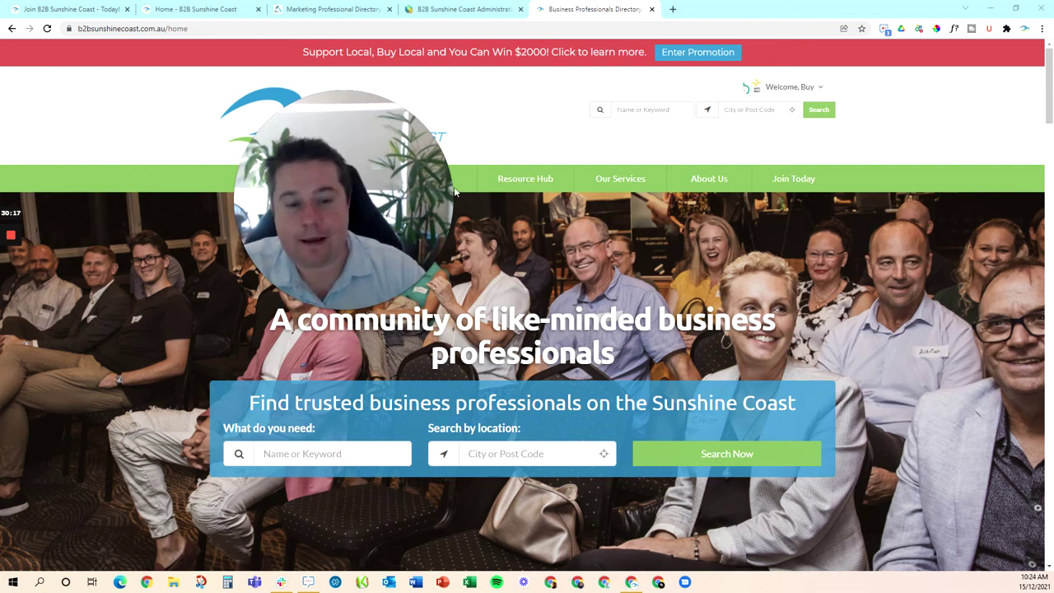
{"action": "left_click_drag", "start_coordinate": [381, 160], "coordinate": [334, 148]}
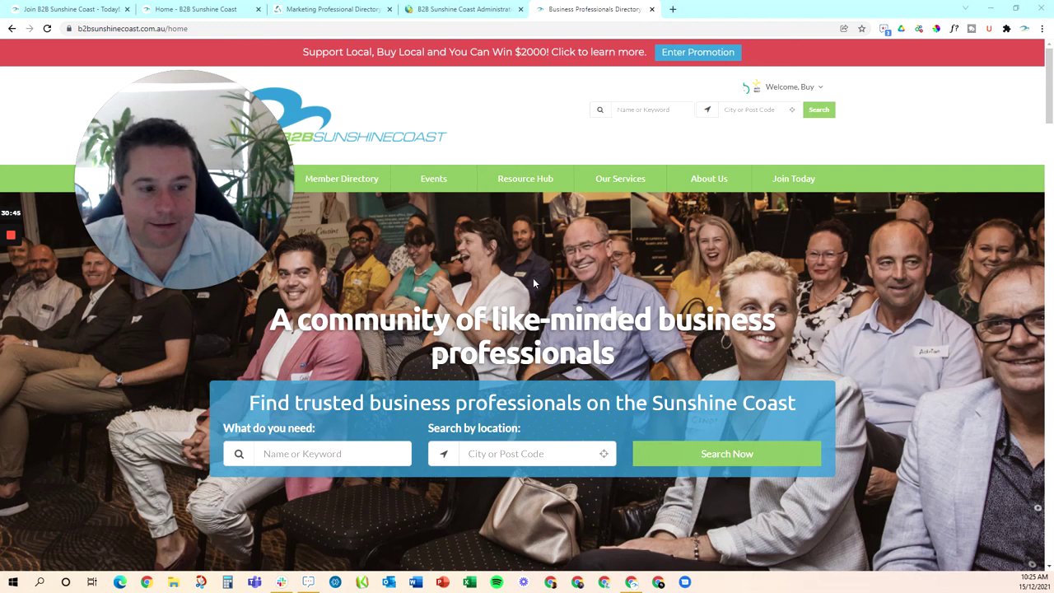
{"action": "left_click_drag", "start_coordinate": [259, 206], "coordinate": [351, 191]}
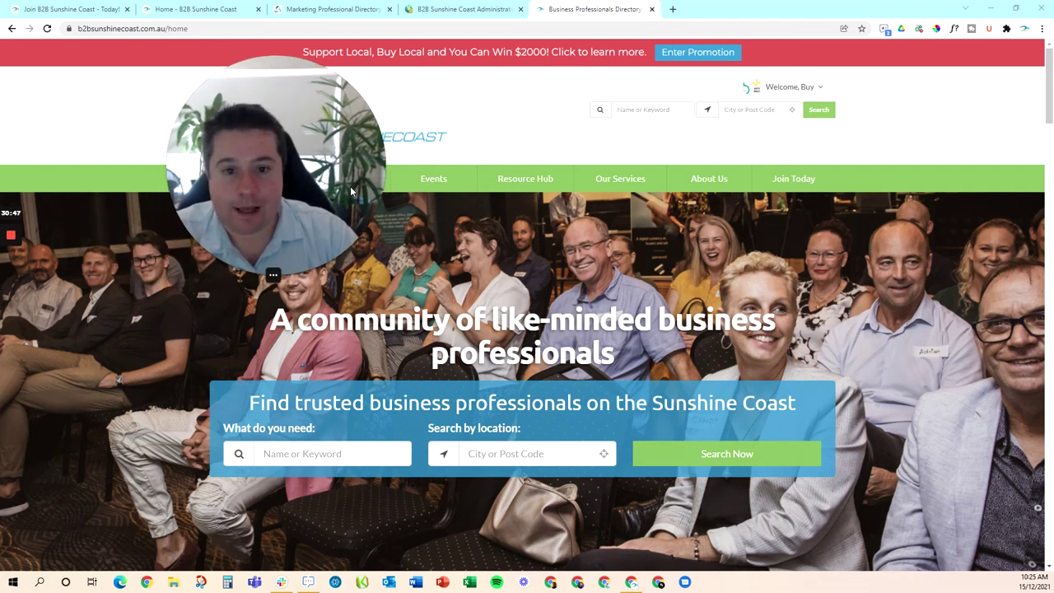